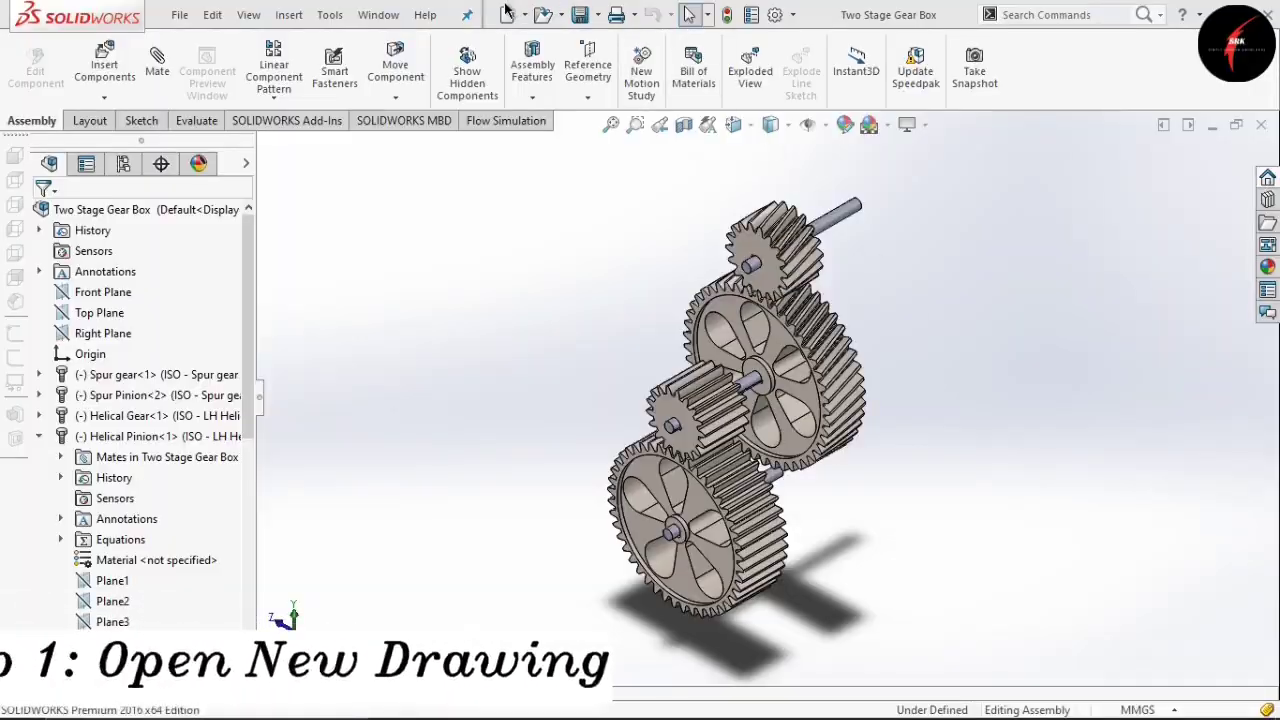
Create a new drawing document with a blank custom sheet 420 mm wide and 297 mm high, cancelling the initial model view insertion
left_click(508, 17)
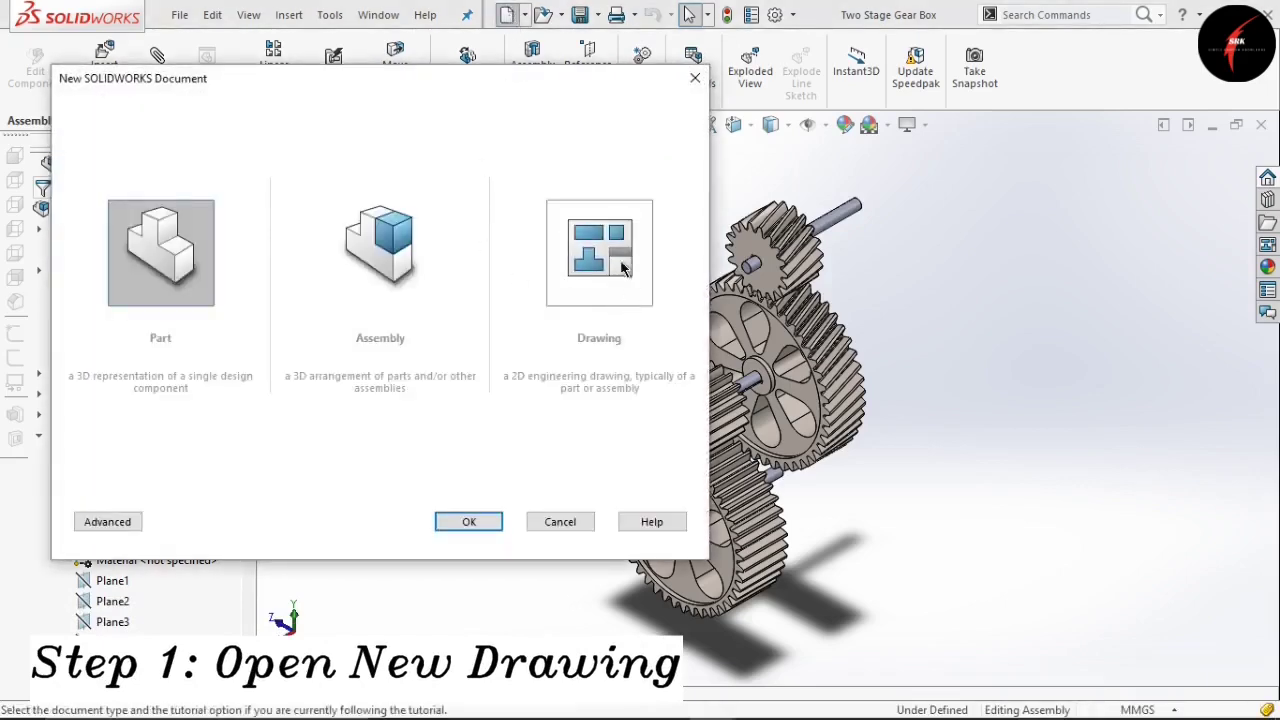
left_click(558, 390)
left_click(466, 520)
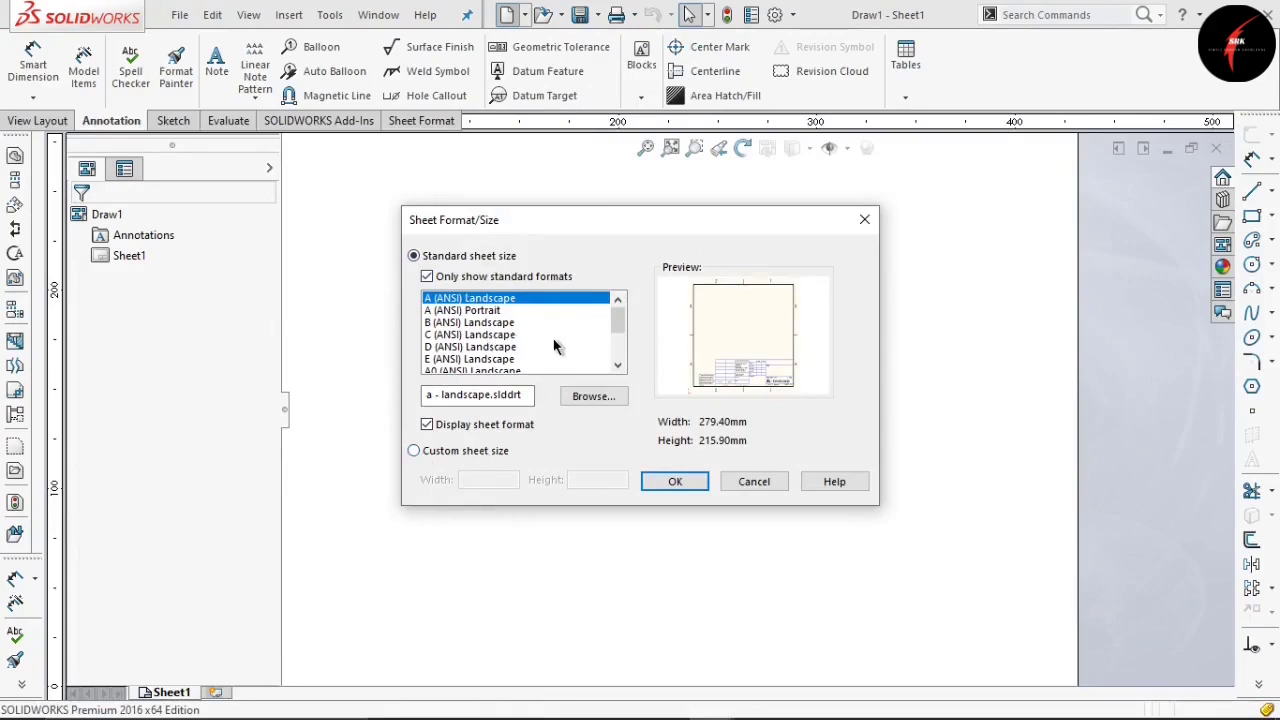
scroll(548, 345, "down", 2)
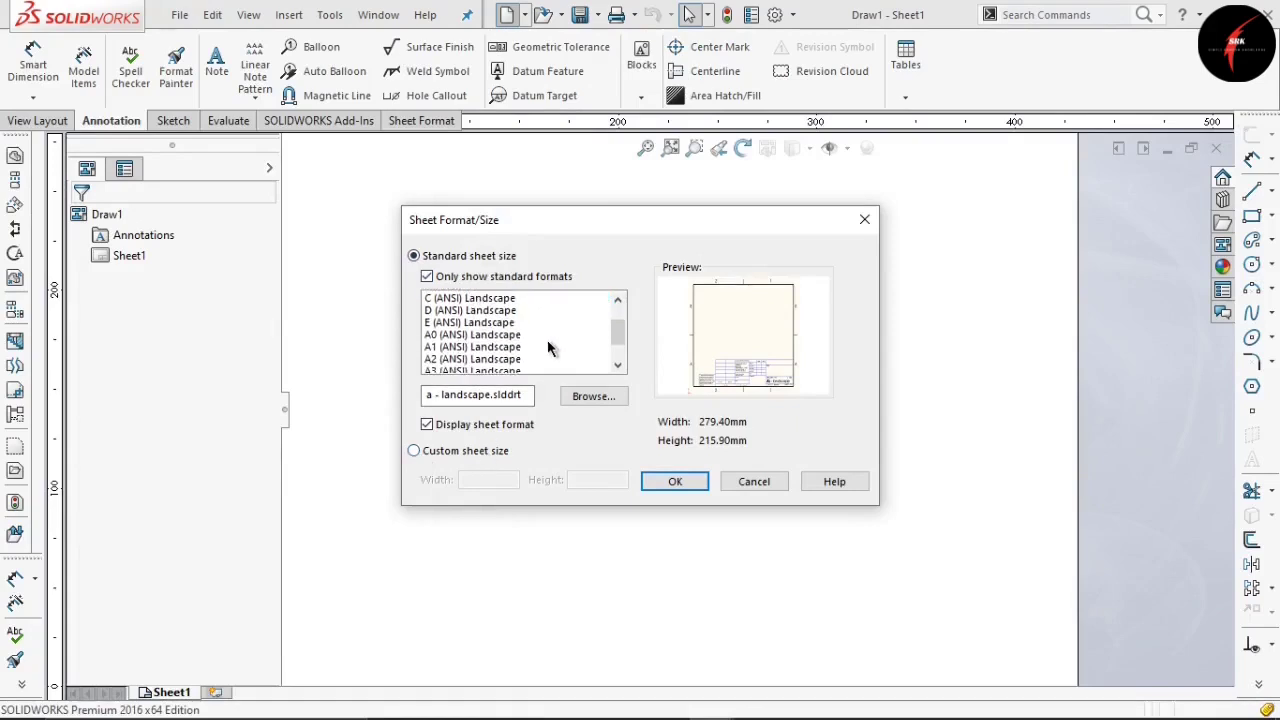
left_click(544, 336)
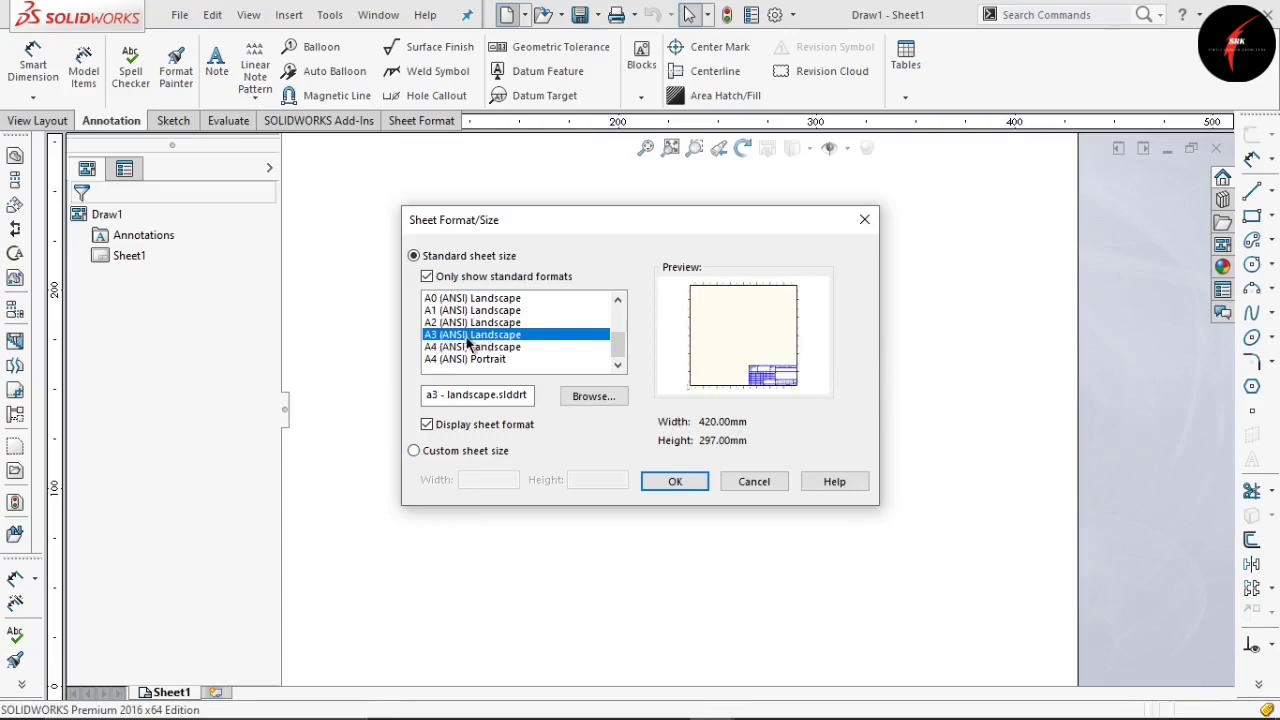
left_click(435, 458)
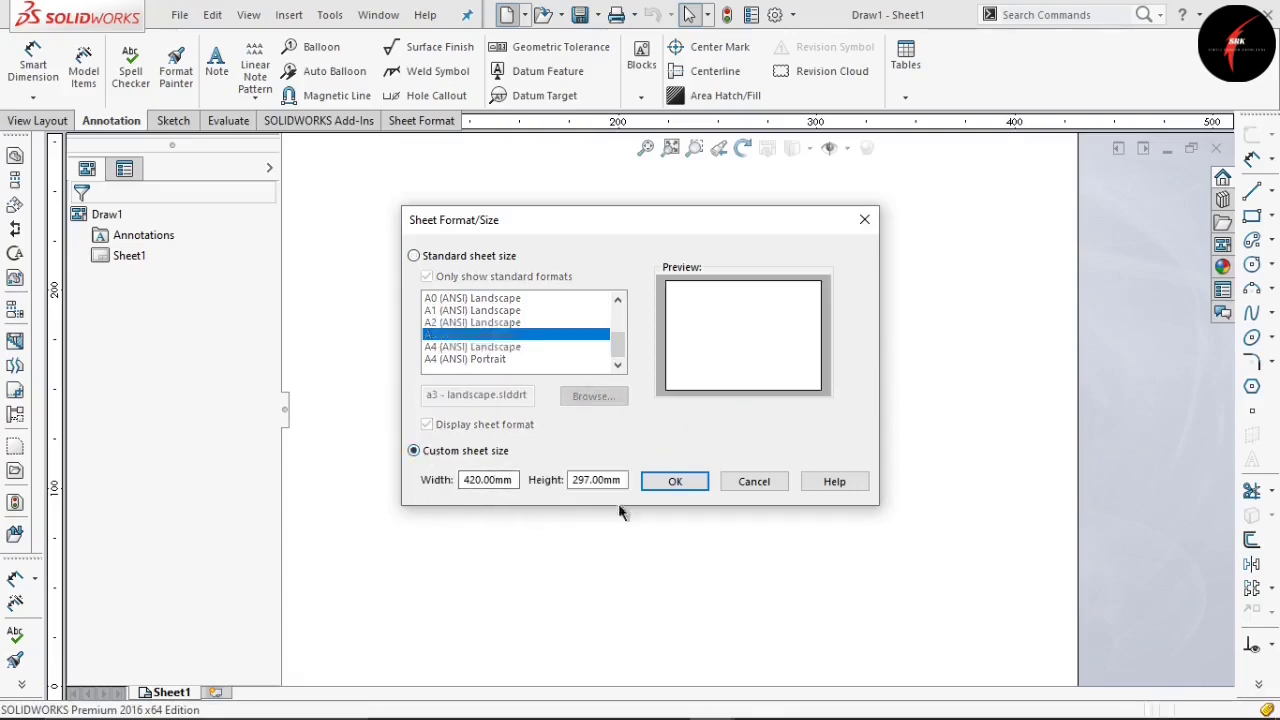
left_click(674, 482)
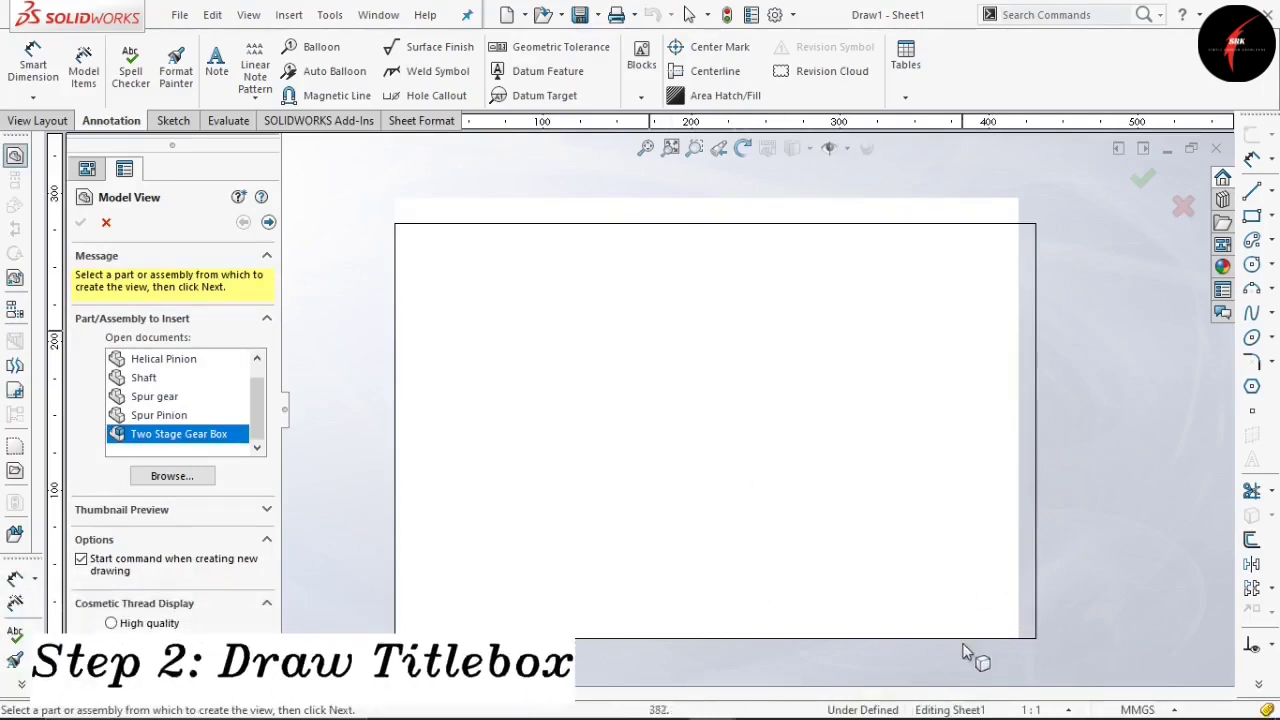
left_click(105, 222)
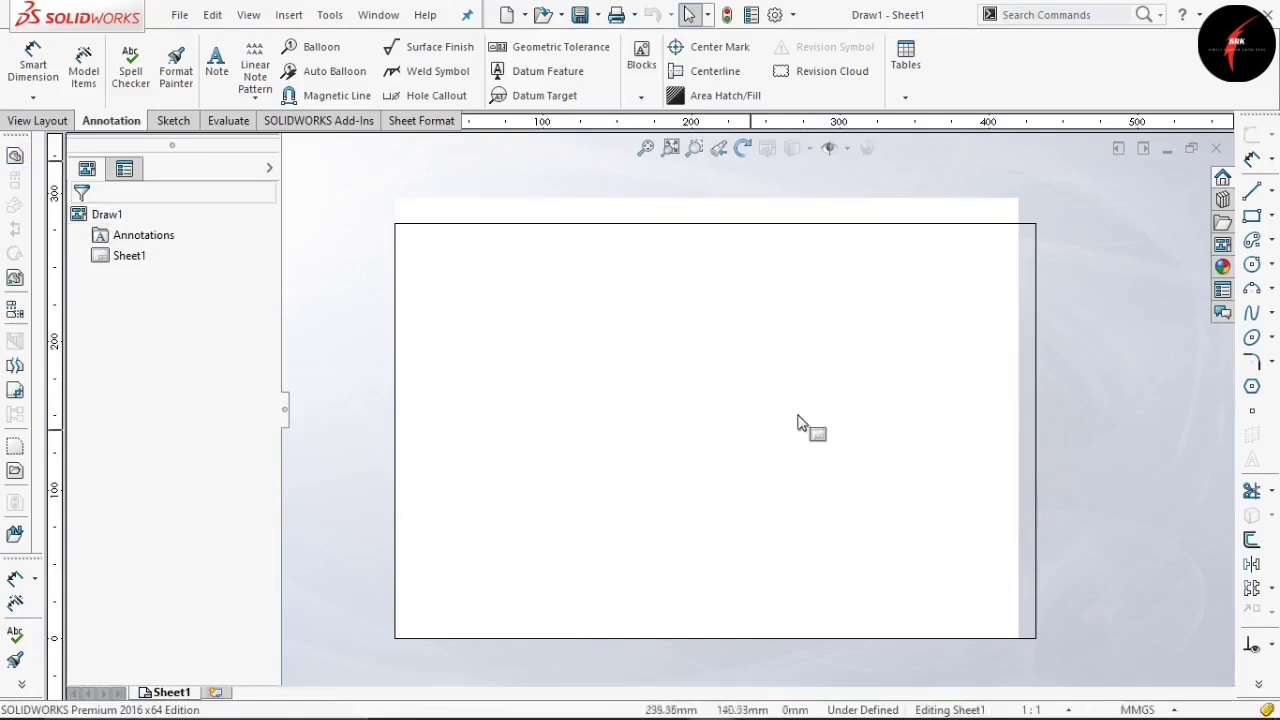
Edit the sheet format and draw a 400 × 277 mm corner-rectangle border inset 10 mm from the sheet edges
right_click(743, 343)
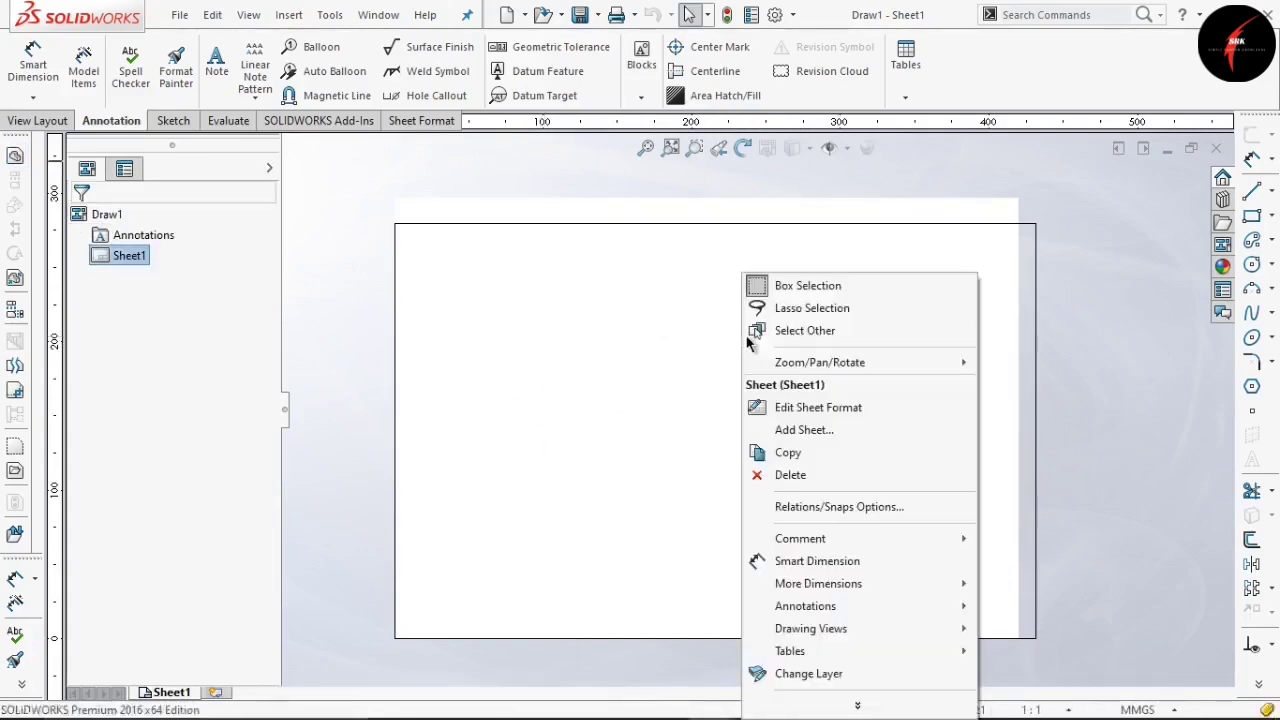
left_click(868, 408)
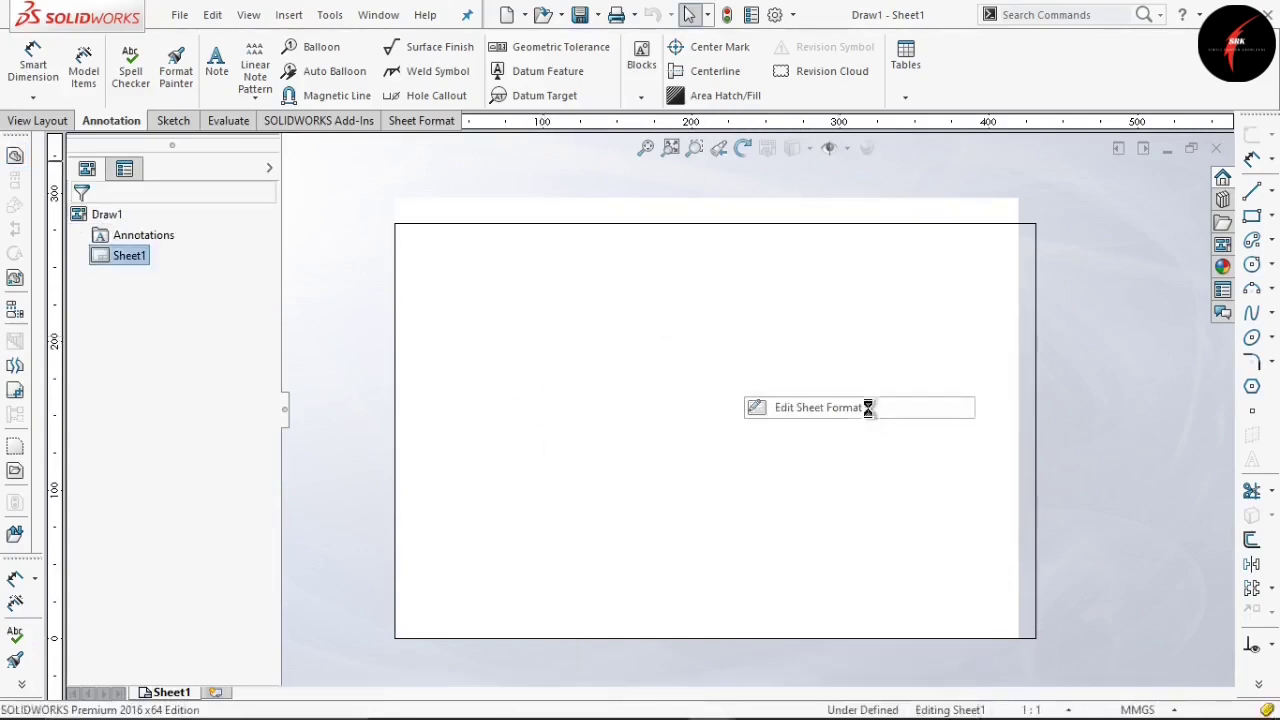
left_click(176, 122)
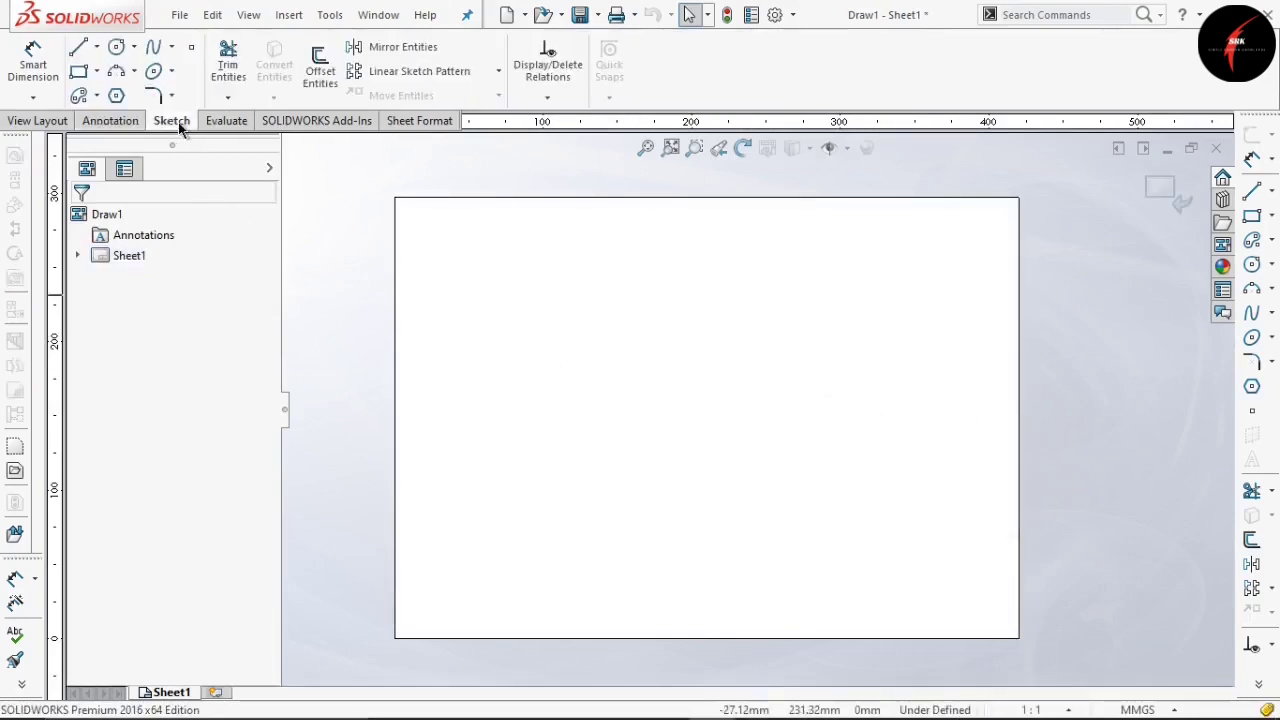
left_click(96, 71)
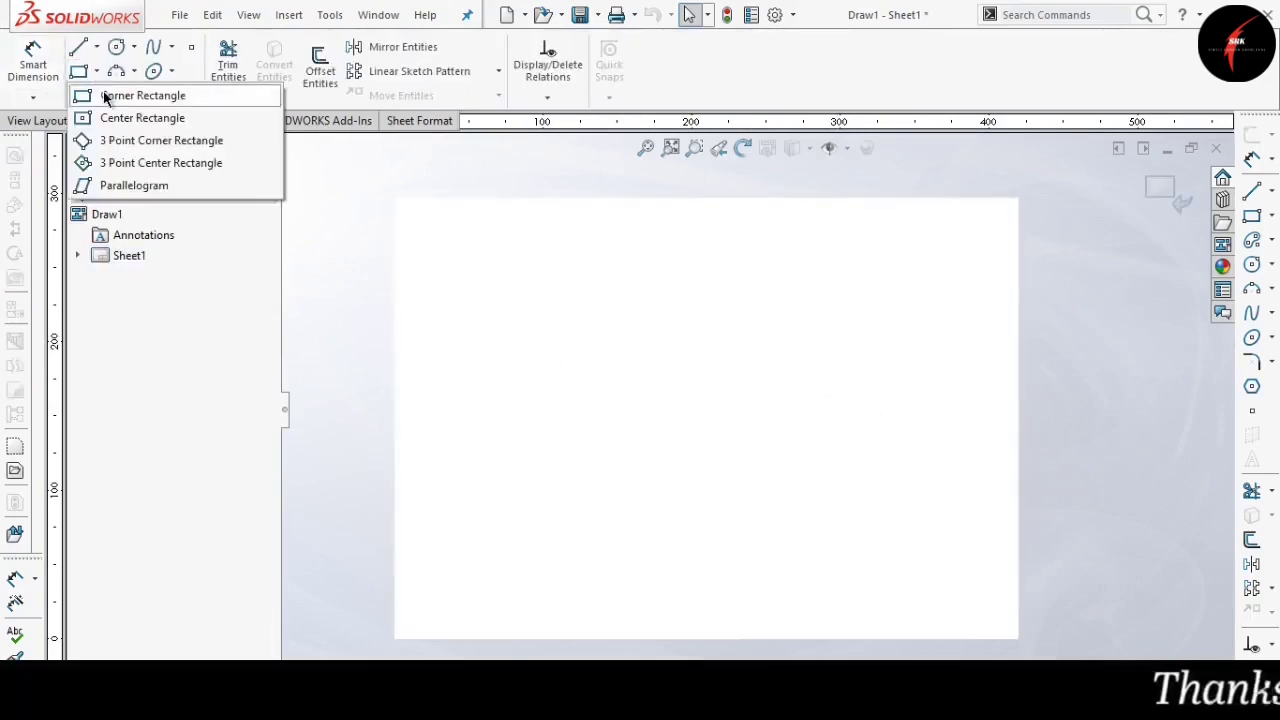
left_click(409, 212)
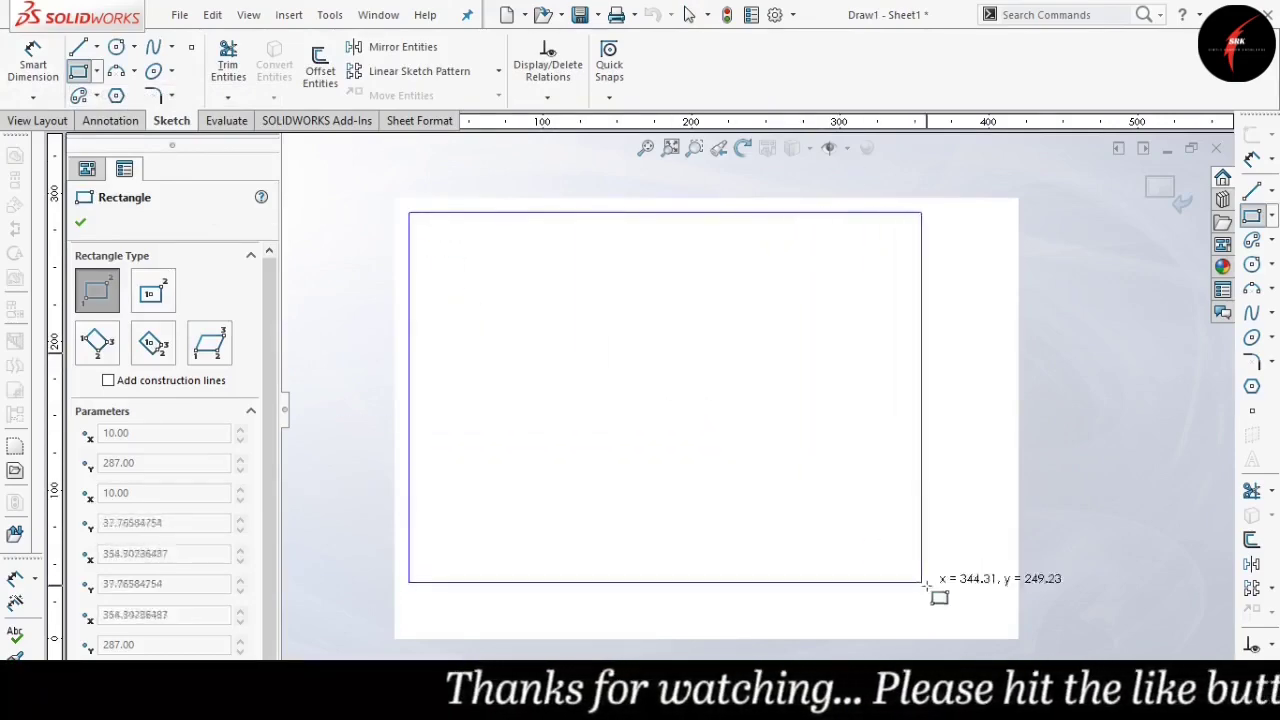
left_click(1004, 624)
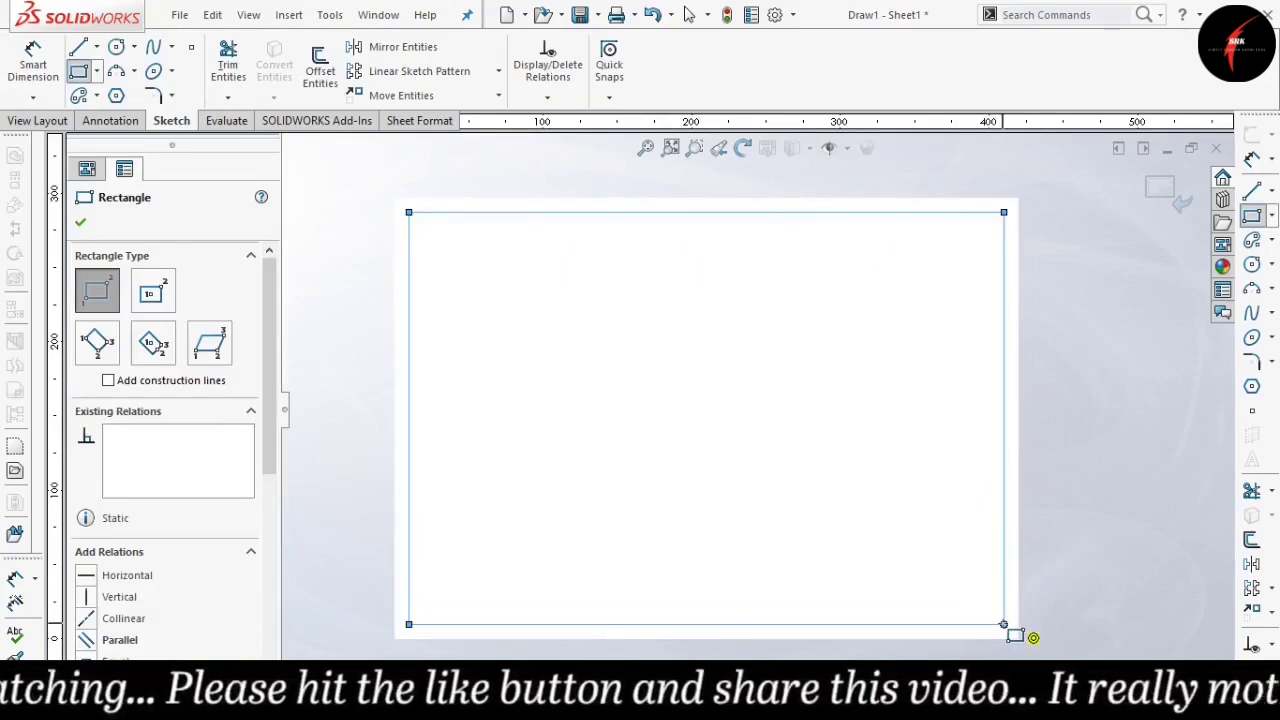
Draw a title block about 148 mm wide in the border's lower-right corner, with two full-width rows above two cells, and exit sheet format editing
left_click(1004, 624)
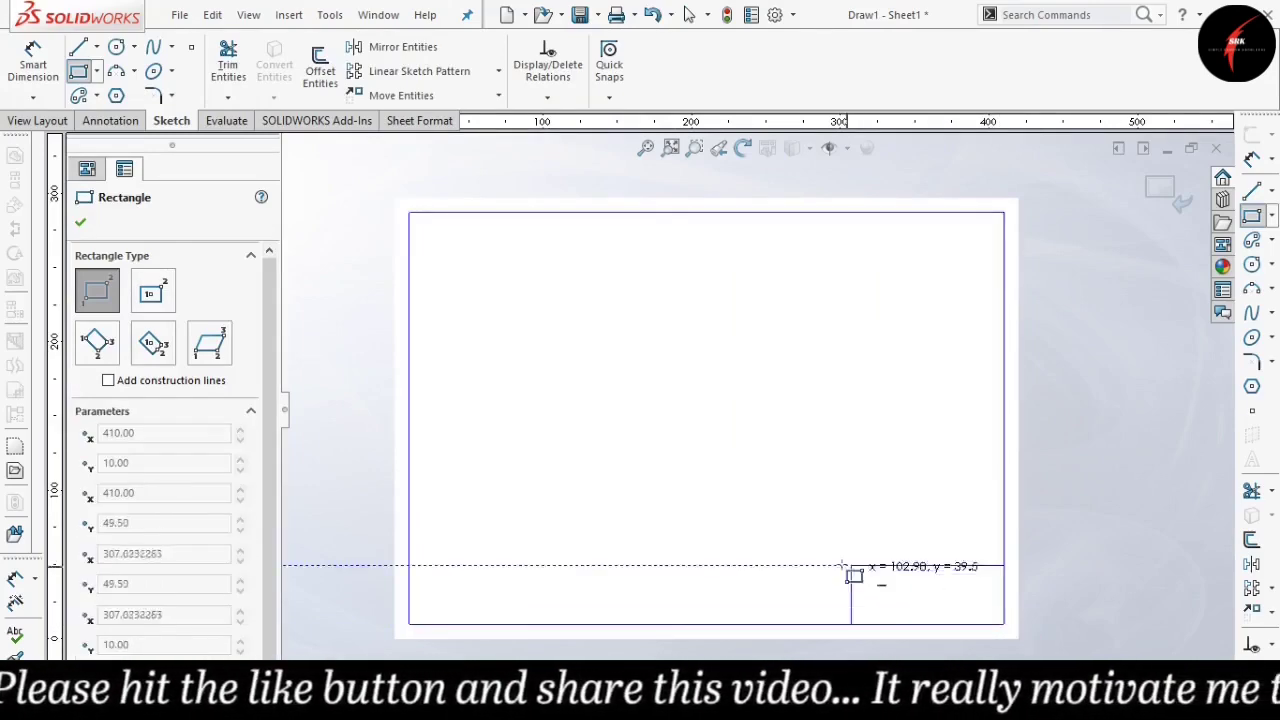
left_click(786, 524)
scroll(786, 522, "down", 2)
left_click(540, 447)
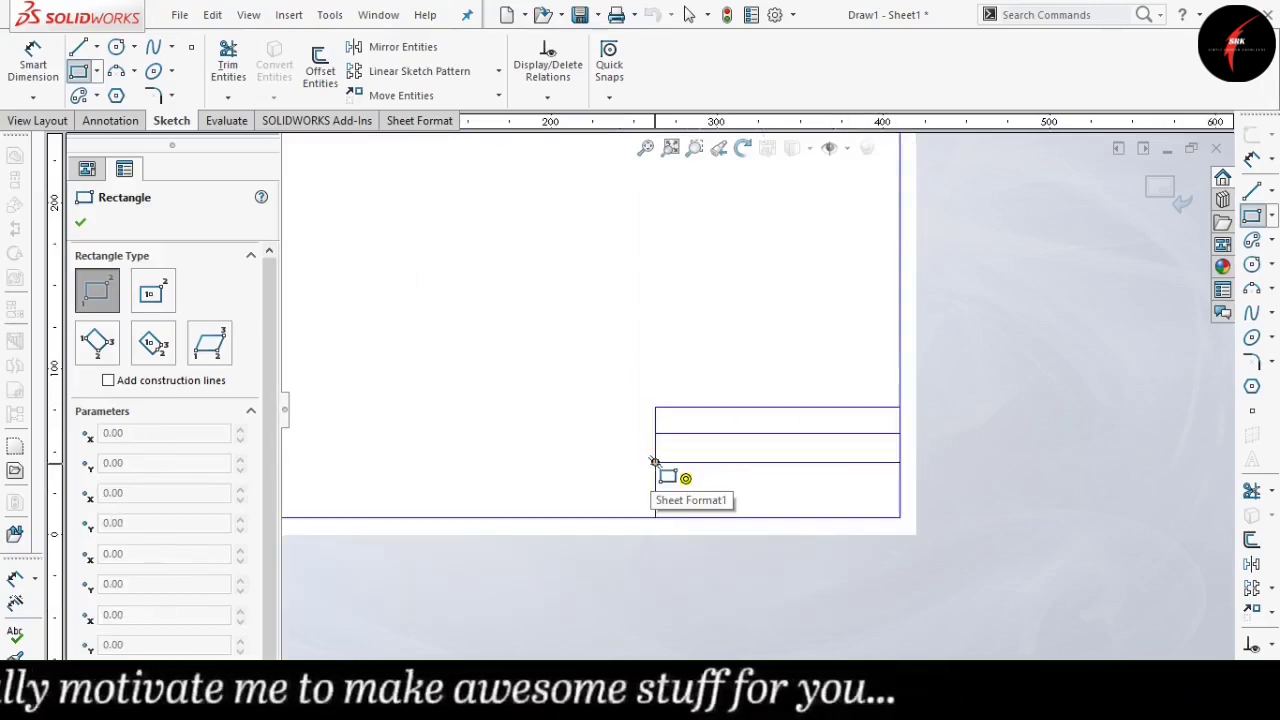
left_click(654, 461)
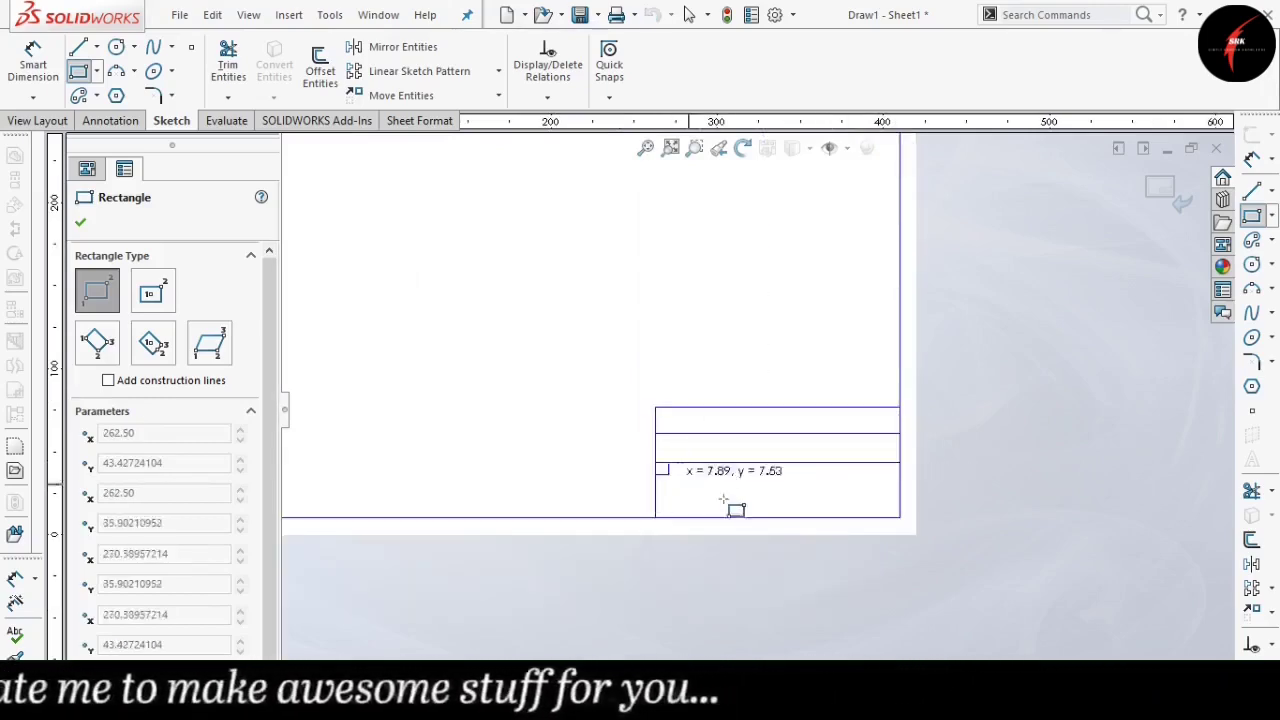
left_click(786, 517)
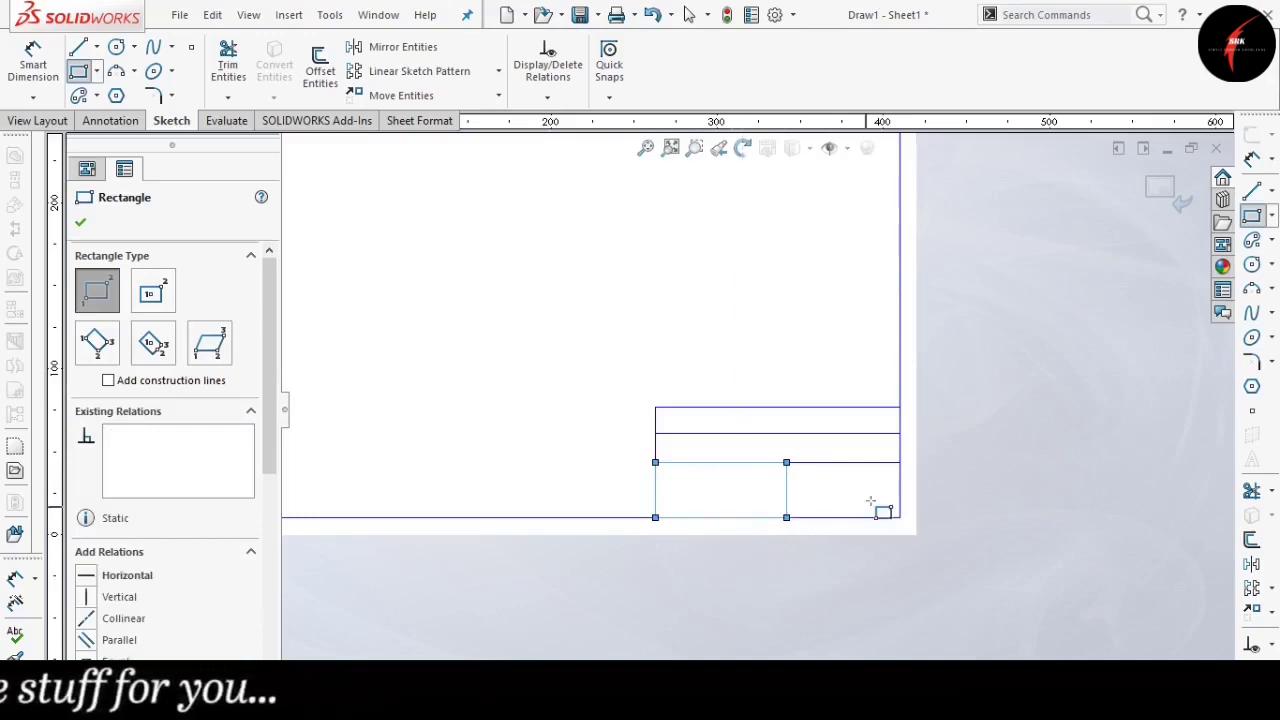
key("Escape")
left_click(1164, 190)
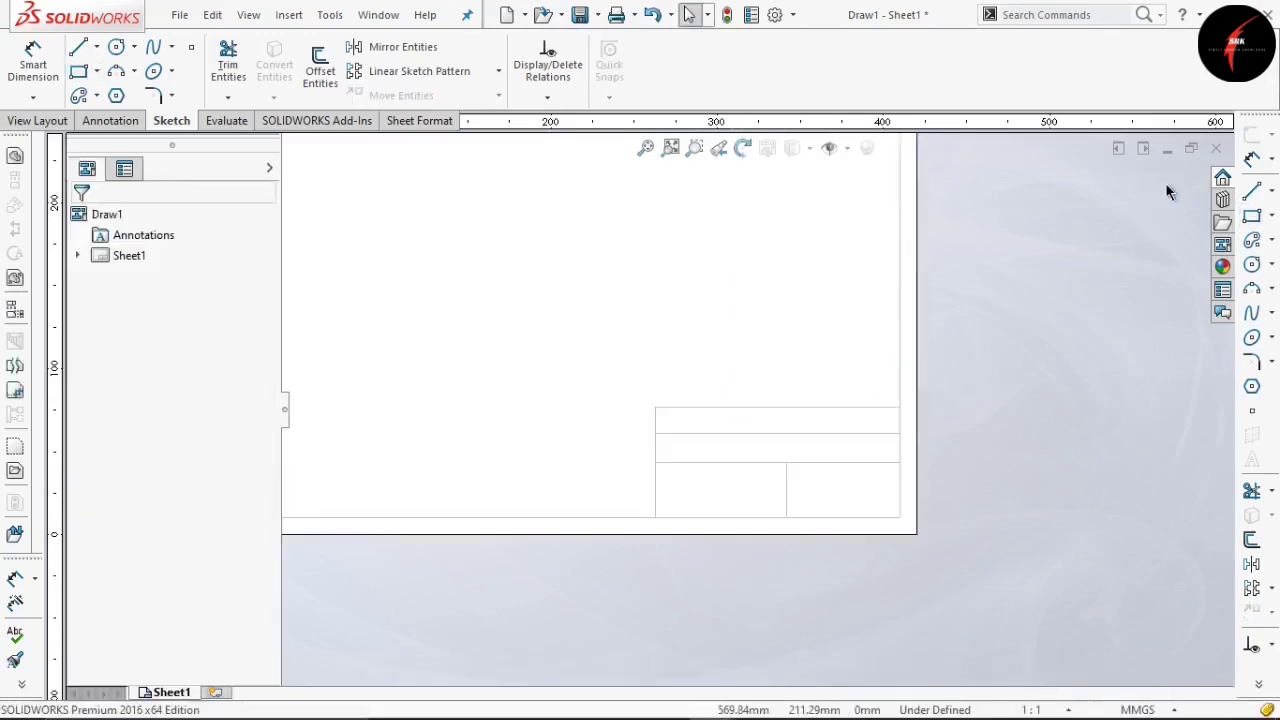
Add a bold, centred, size 16 note reading "TWO STAGE SPEED REDUCER GEAR BOX" at the title block's top row
left_click(114, 124)
left_click(216, 60)
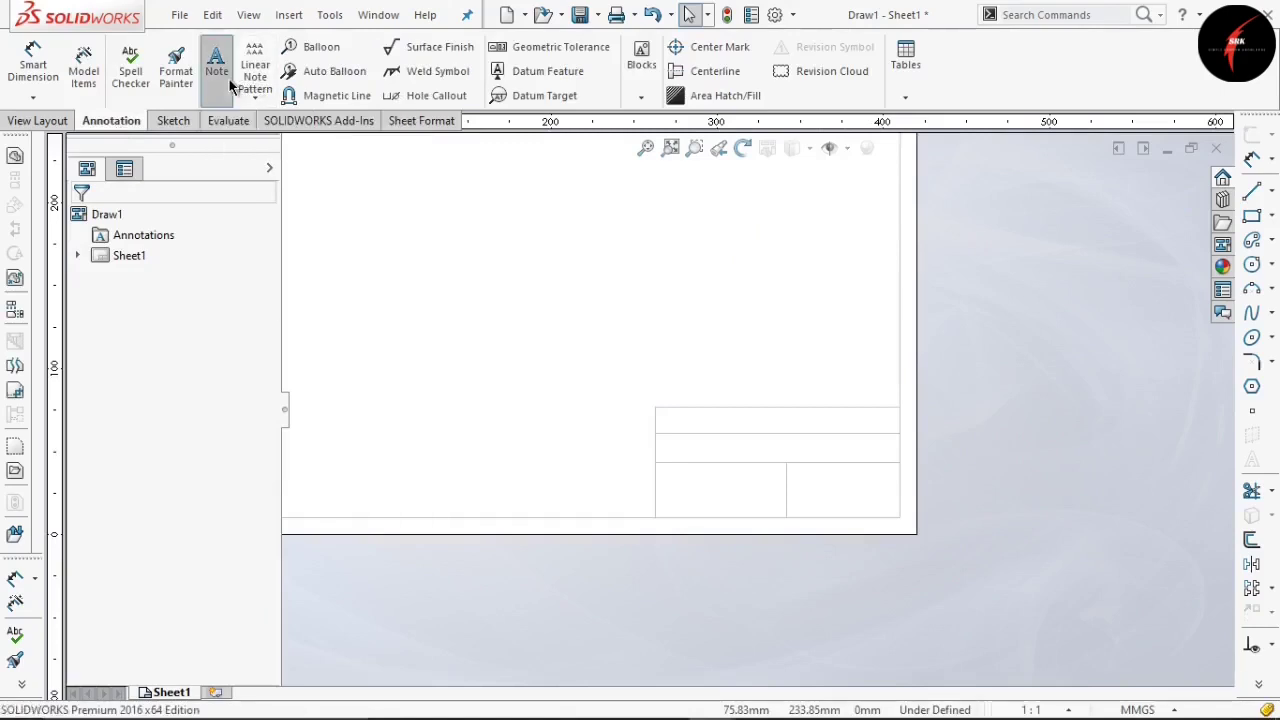
scroll(730, 465, "down", 1)
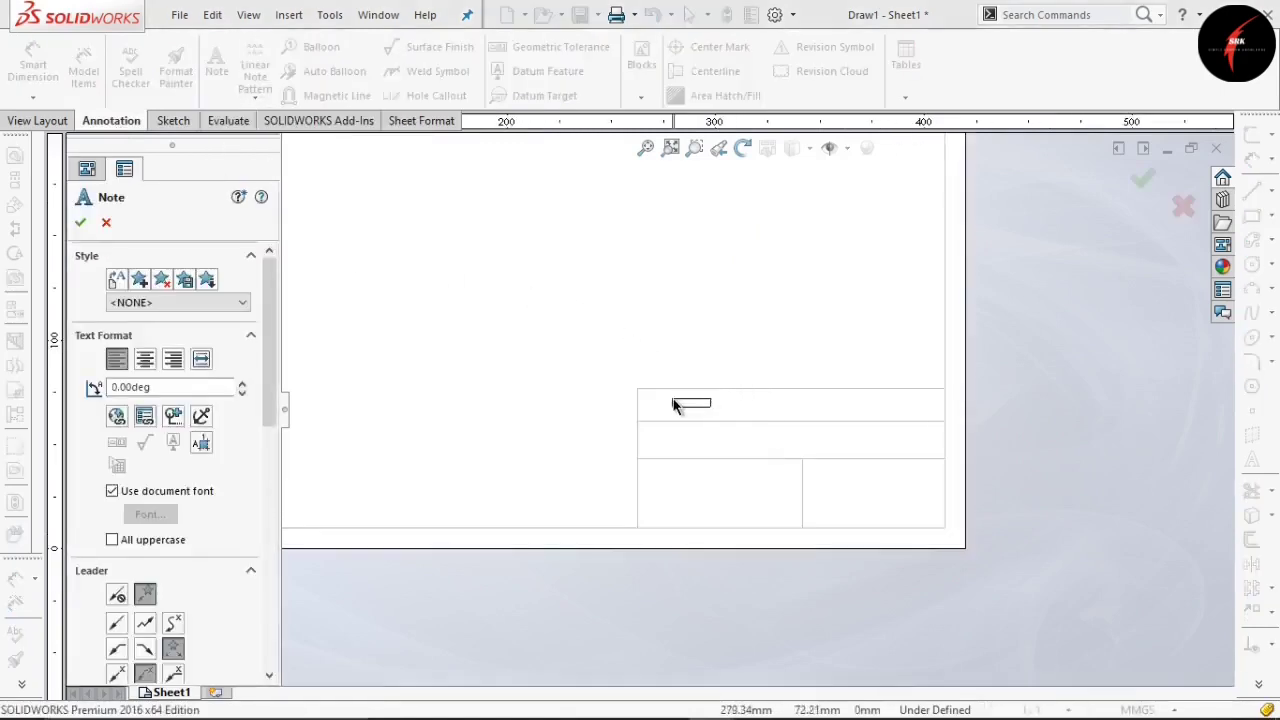
left_click(672, 406)
left_click(797, 367)
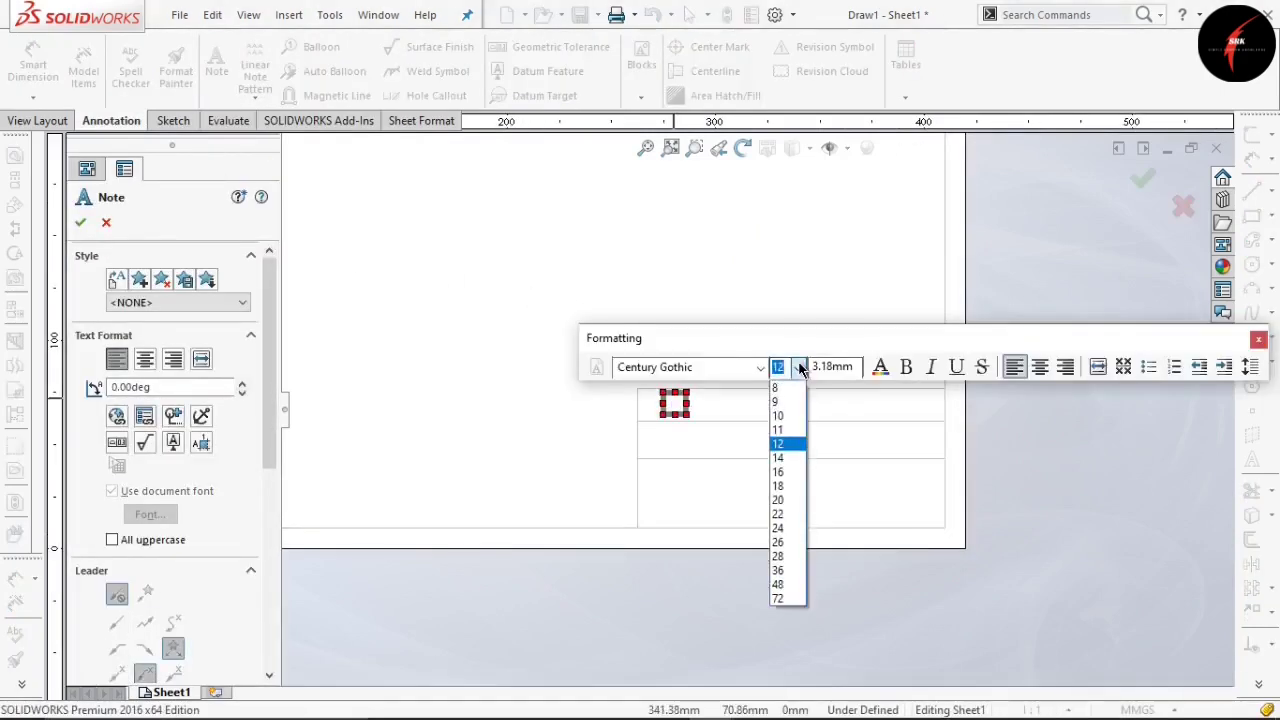
left_click(779, 472)
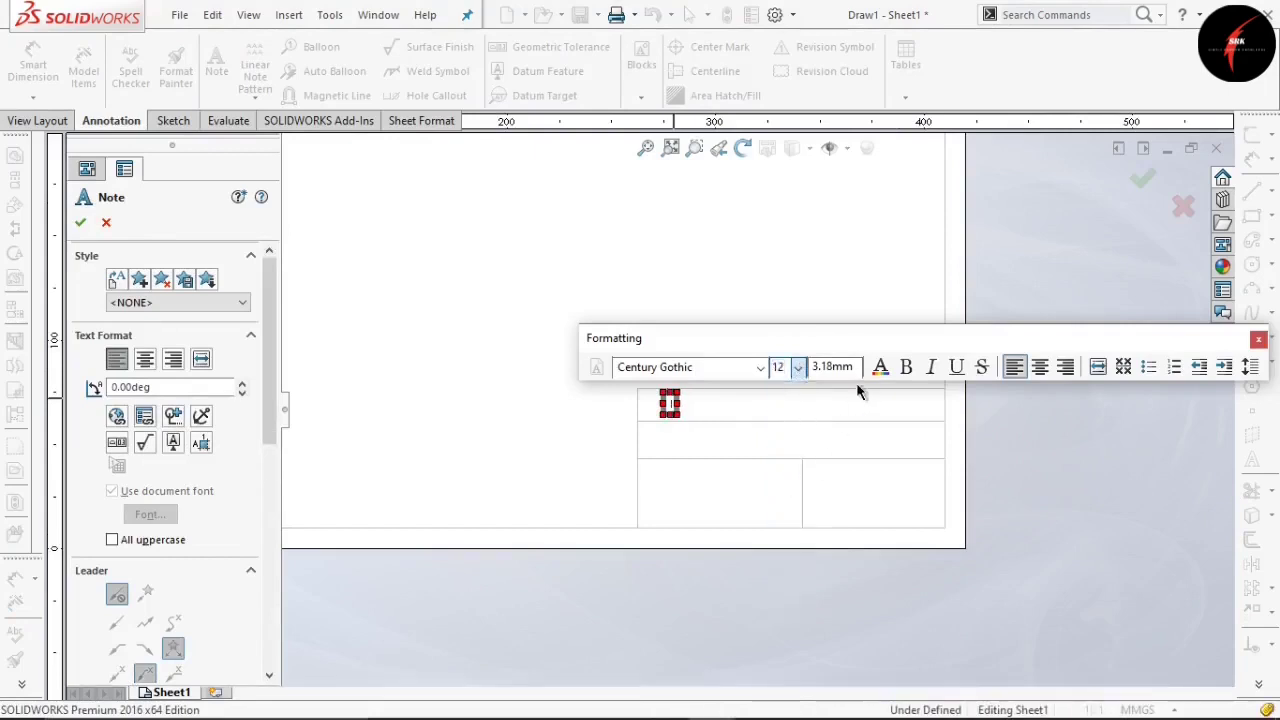
left_click(907, 368)
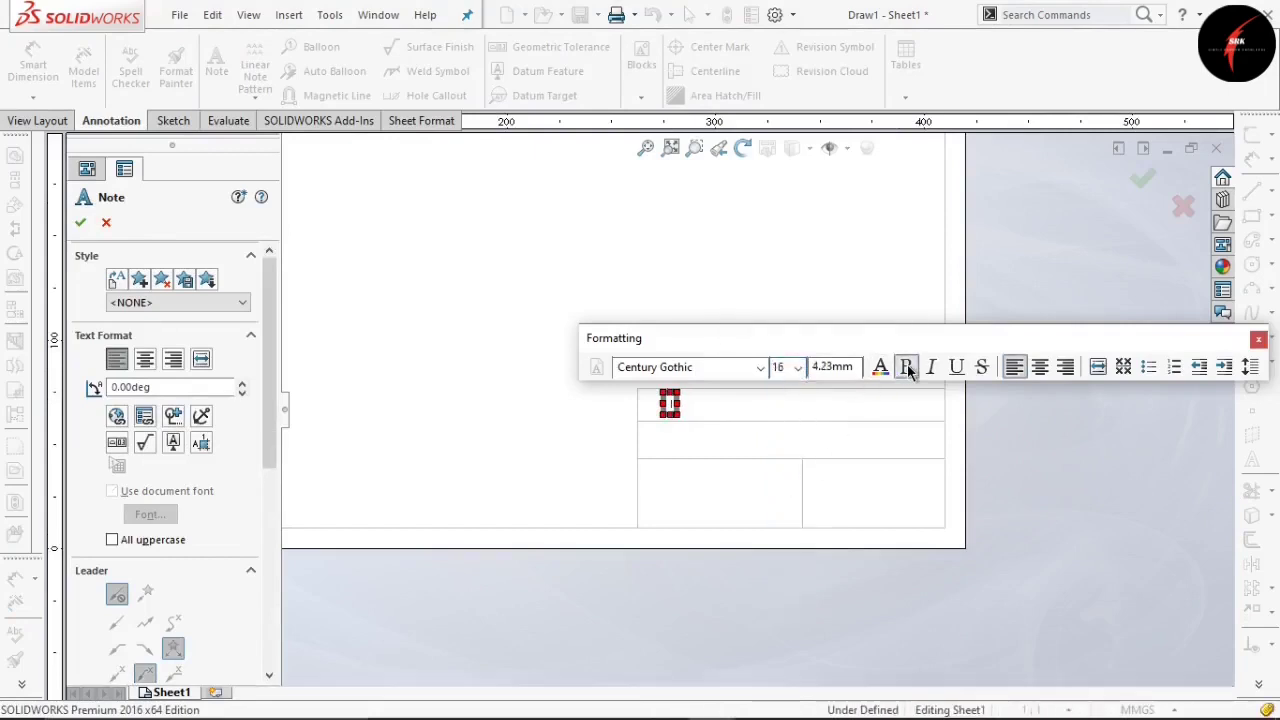
left_click(1040, 368)
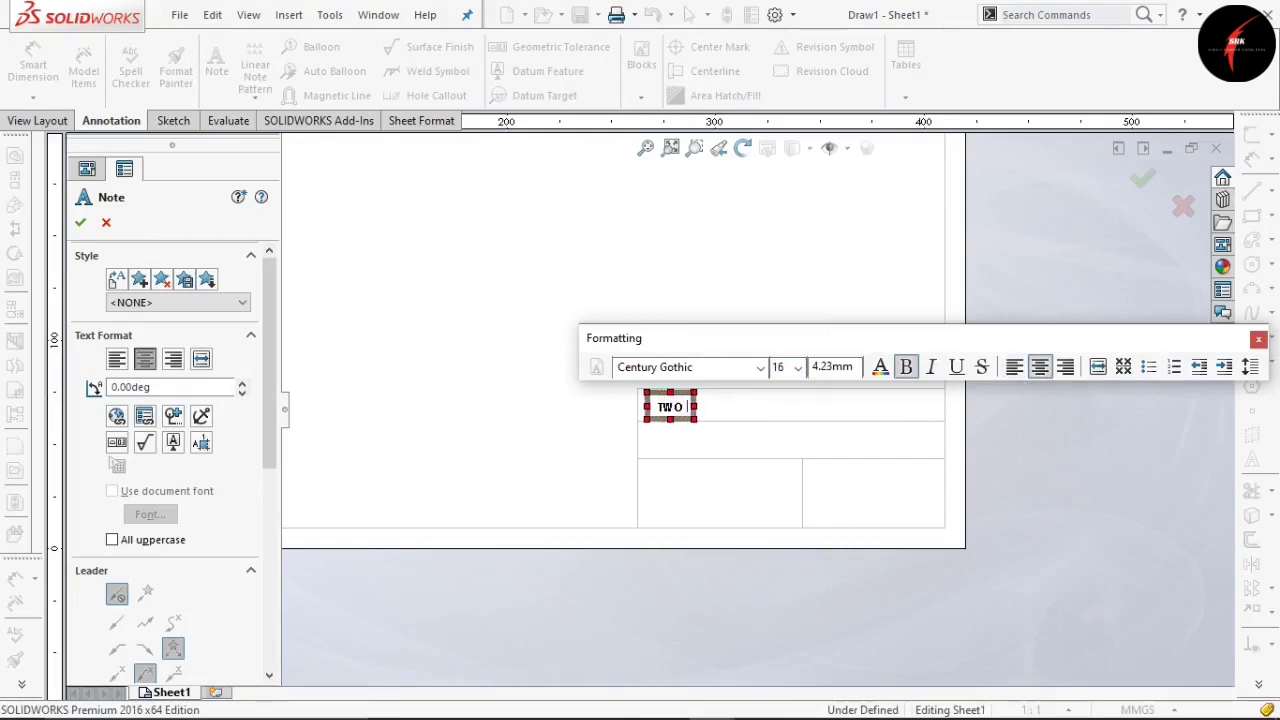
type("STAGE SPEED RED")
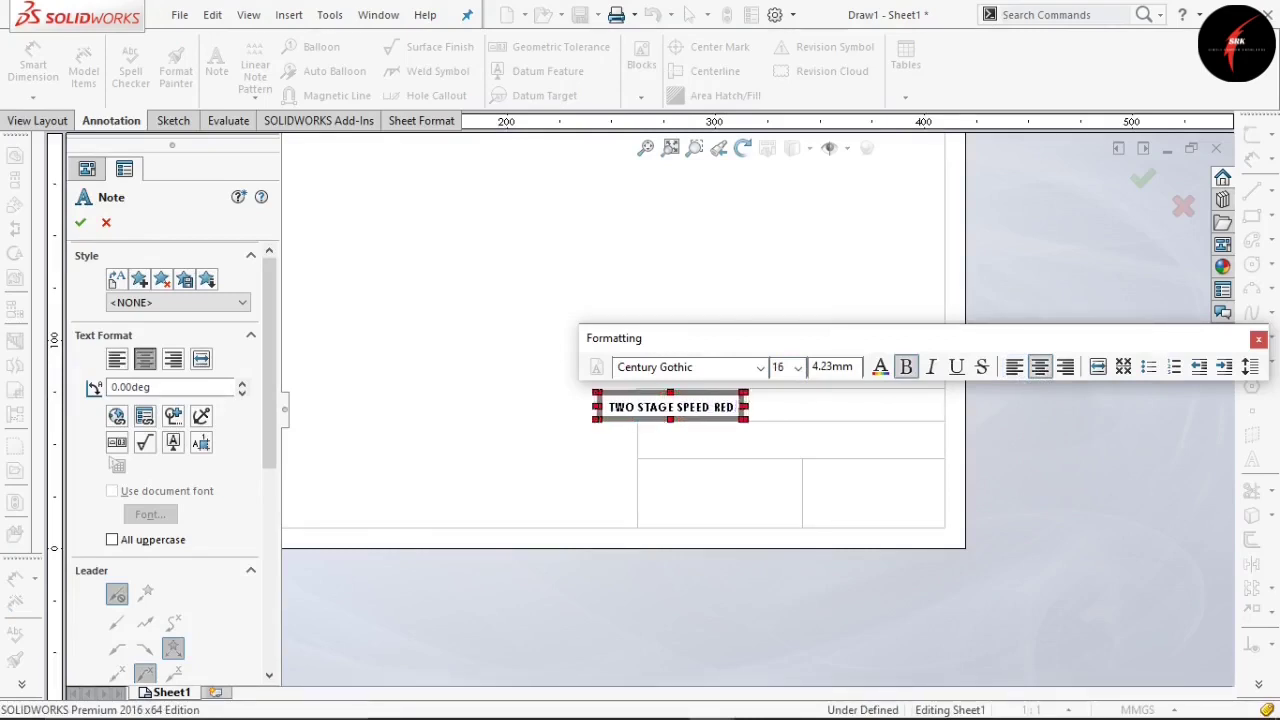
type("UCER GEAR BOX")
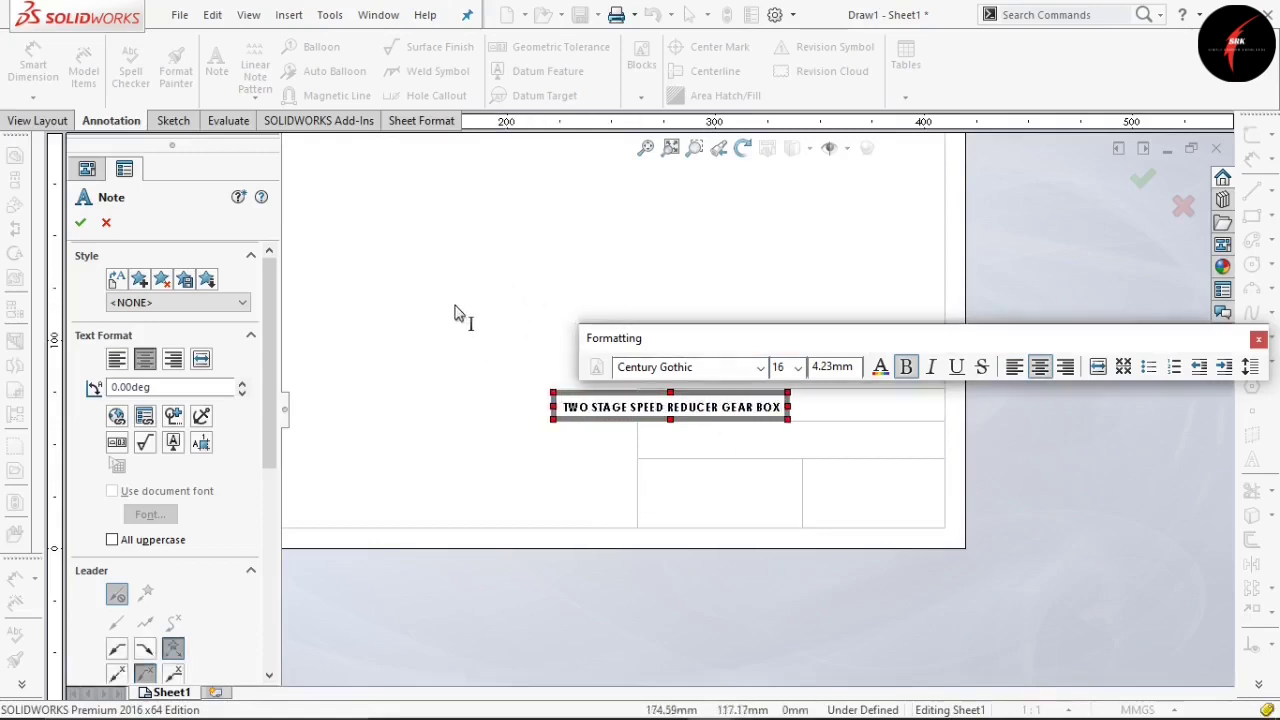
left_click(440, 340)
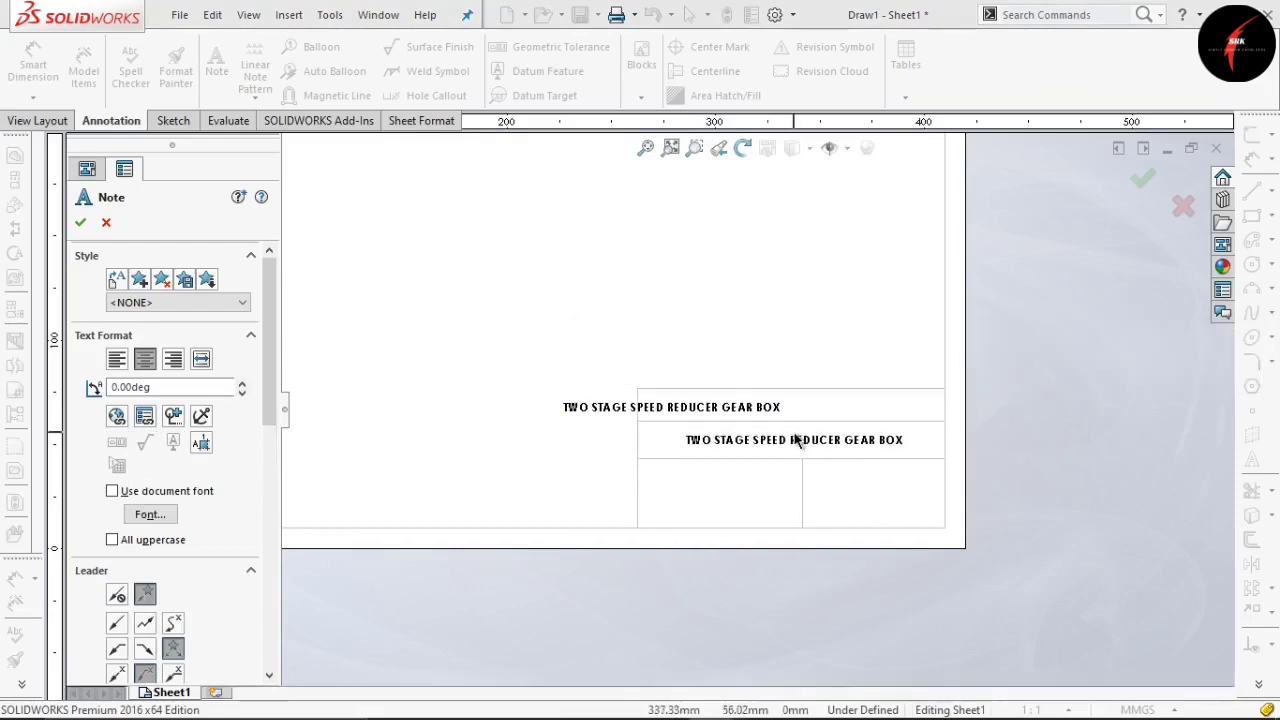
Add the note "SIMPLE RANDOM KNOWLEDGE" in the title block's second row and move the gear box title to the middle of the top row
left_click(797, 441)
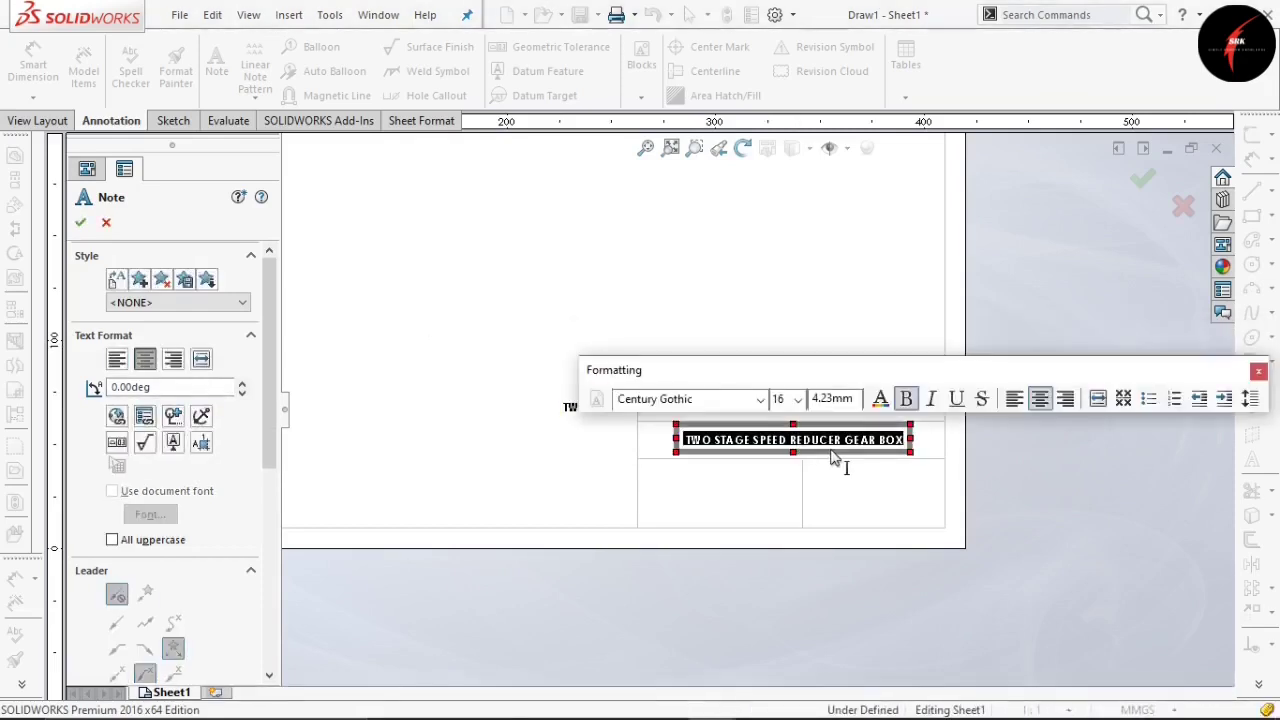
key("Delete")
type("SI")
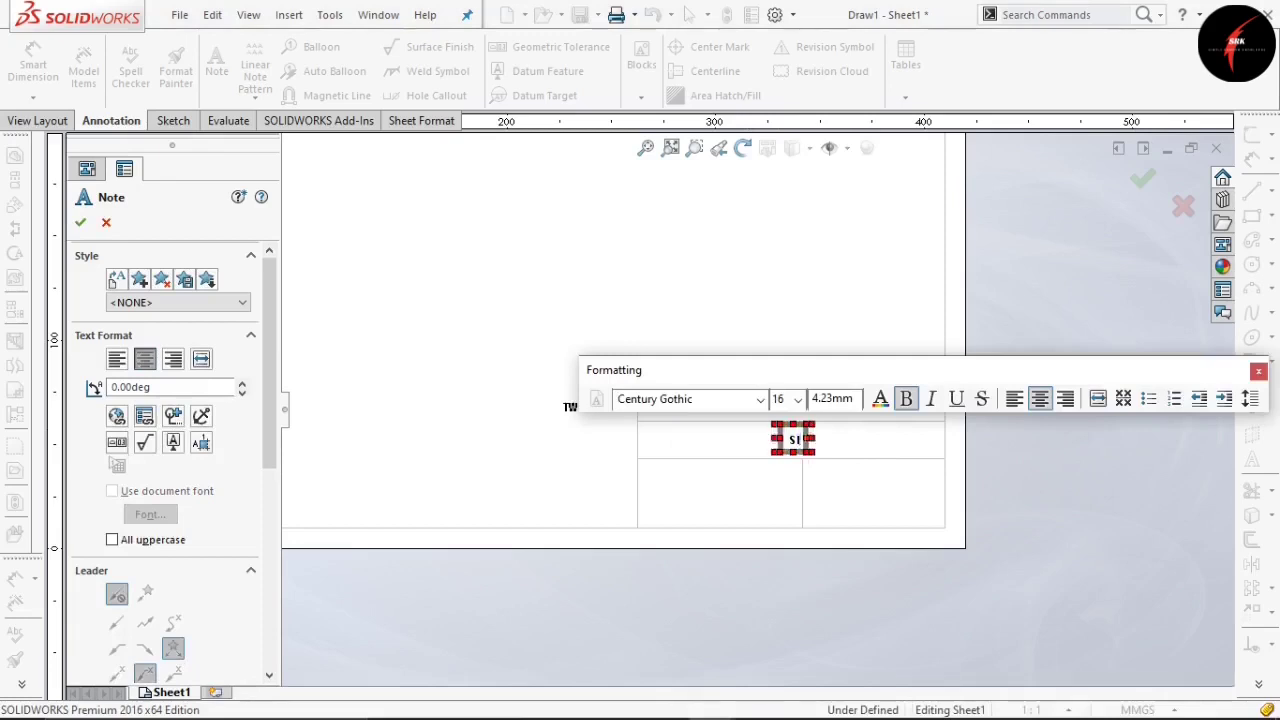
type("MPLE RA")
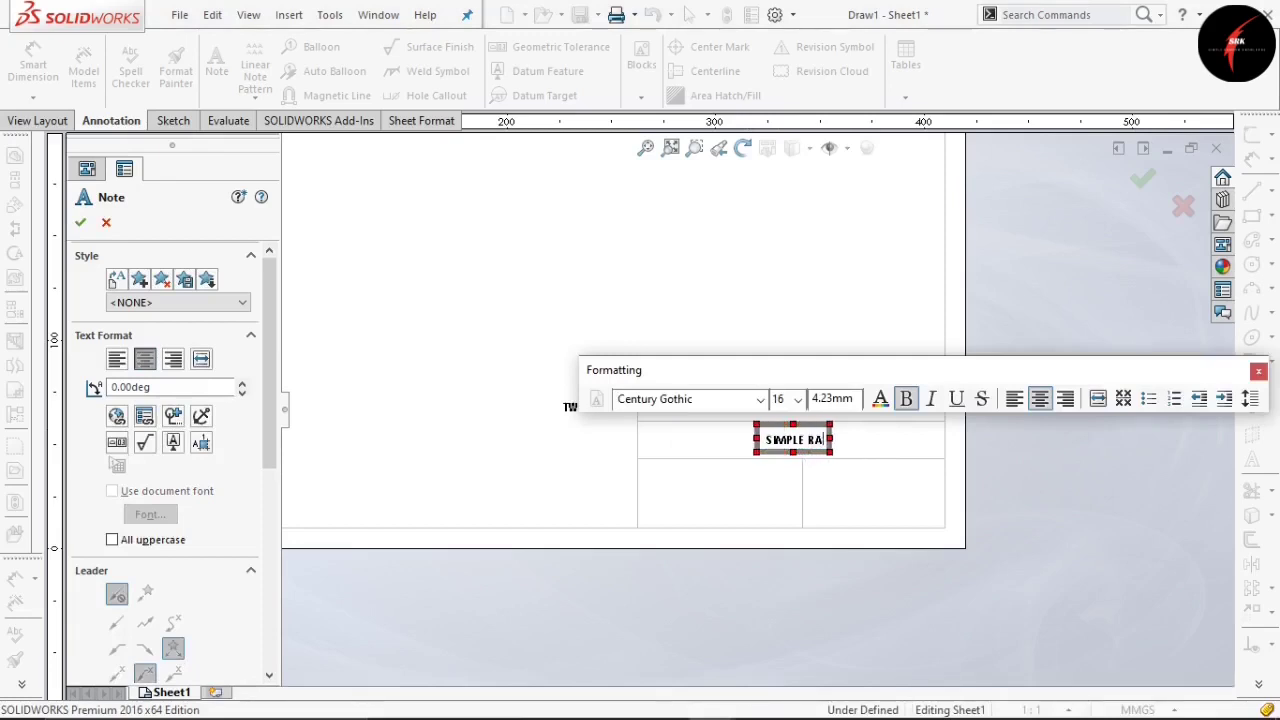
type("NDOM KNOWLEDGE")
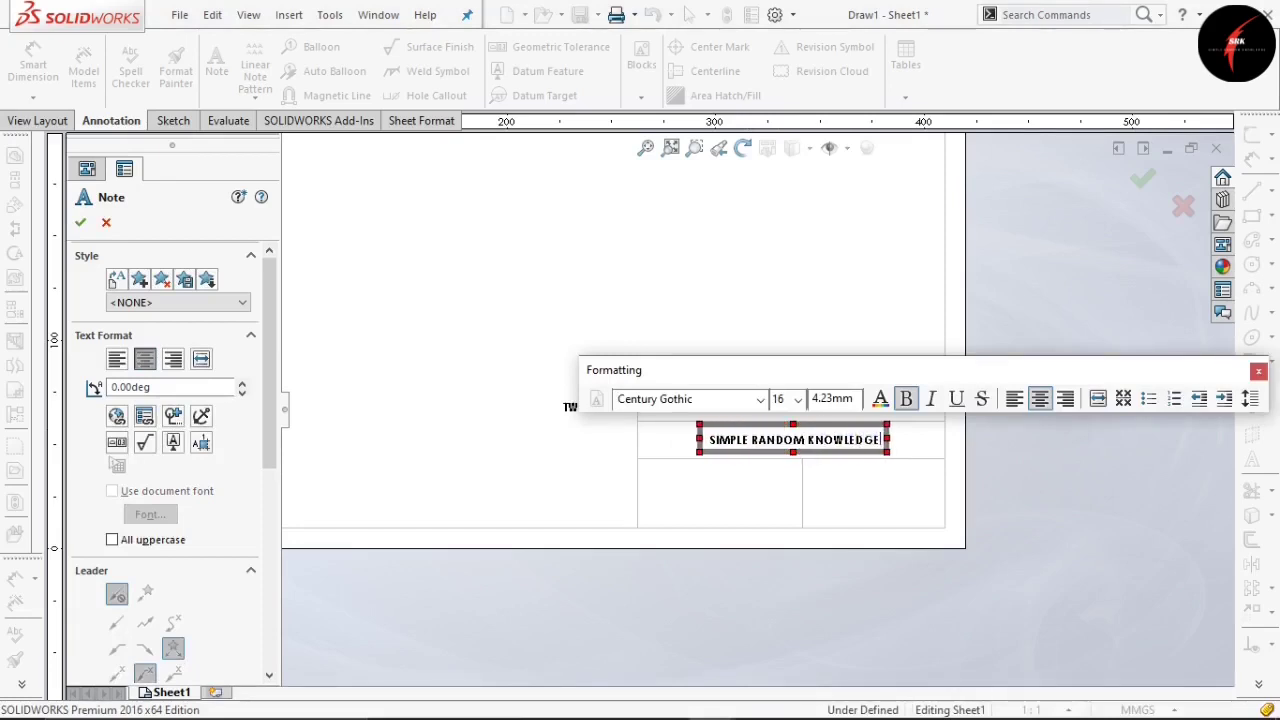
key("Escape")
left_click_drag(633, 405, 755, 408)
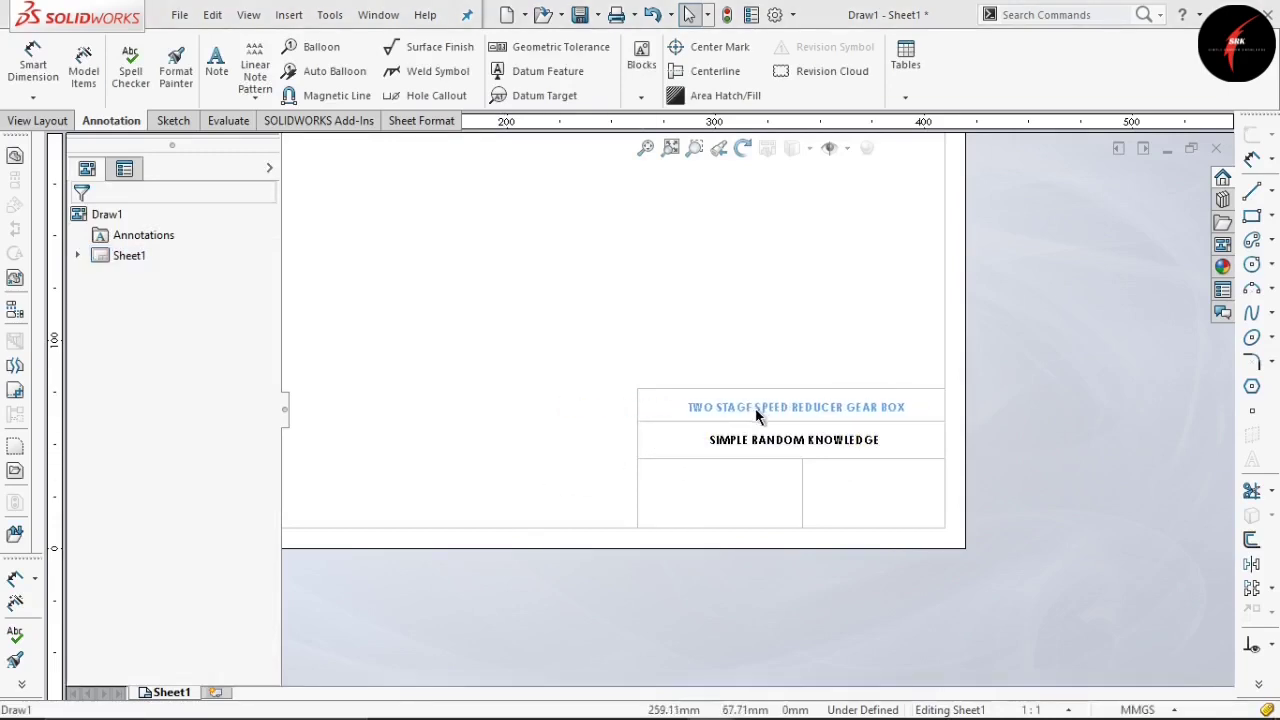
scroll(757, 412, "up", 1)
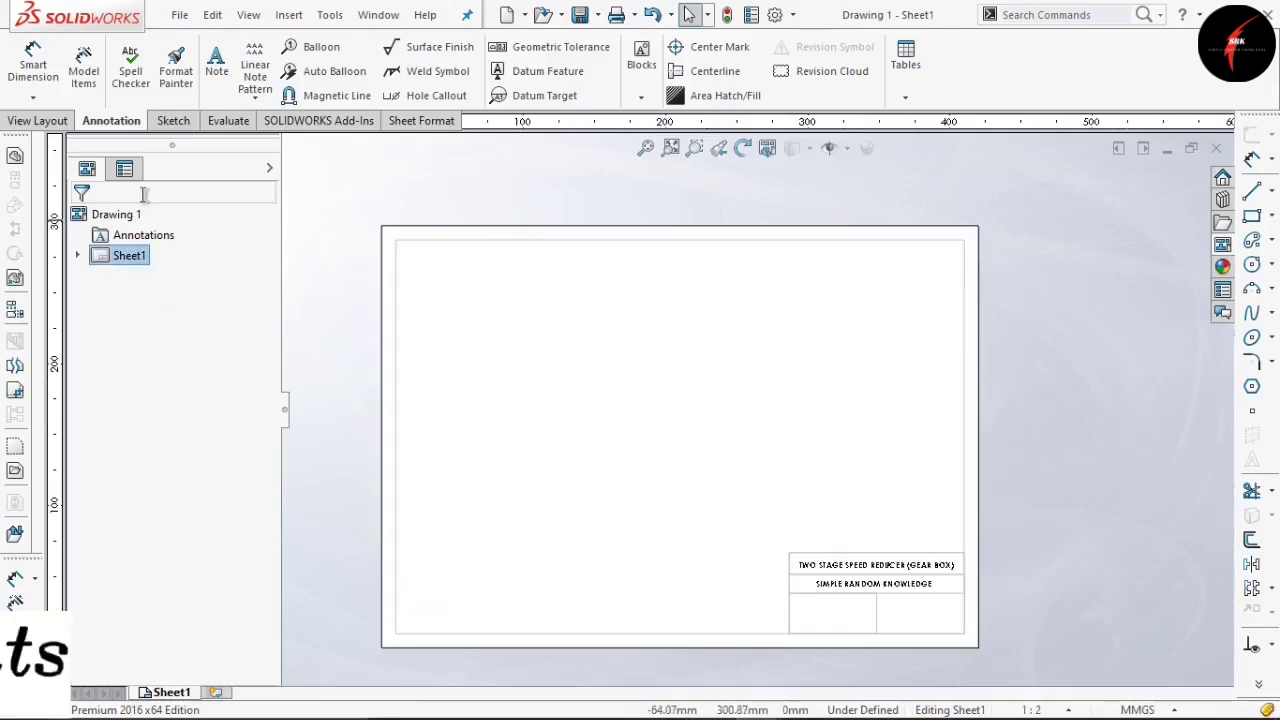
Insert a front view of Spur Pinion in the sheet's upper-left area, with a projected view directly below it
left_click(40, 121)
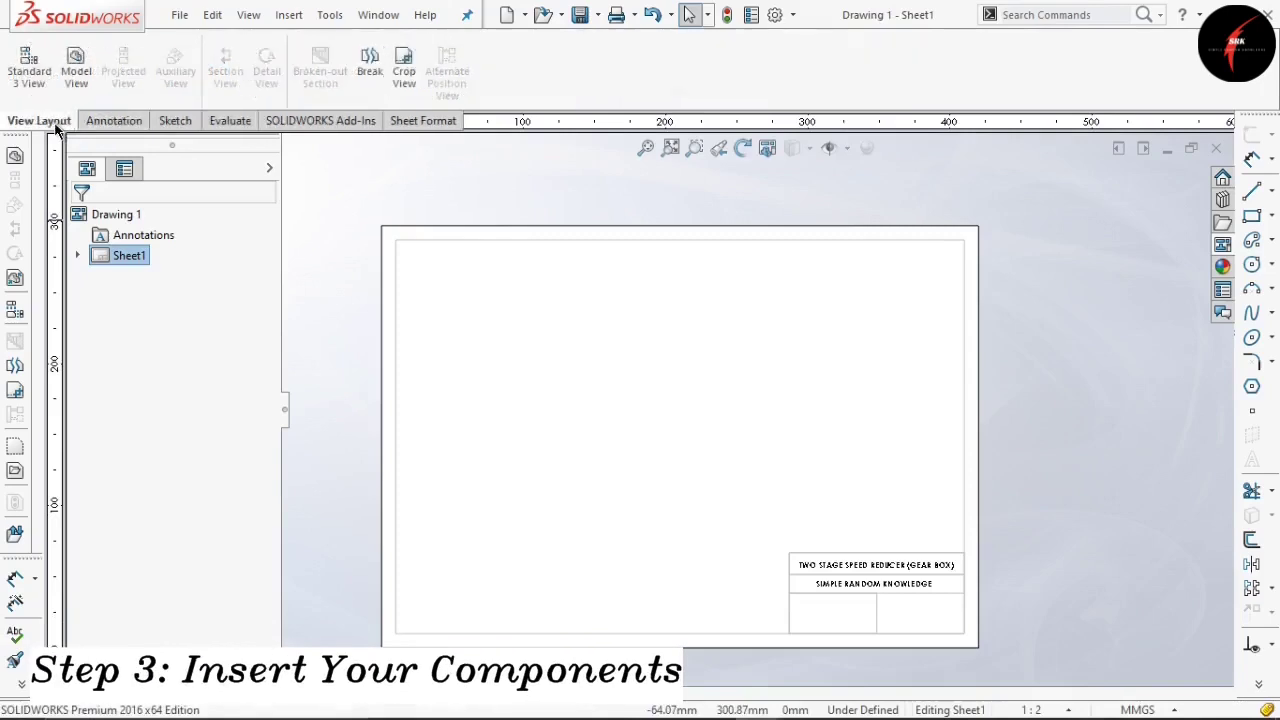
left_click(80, 80)
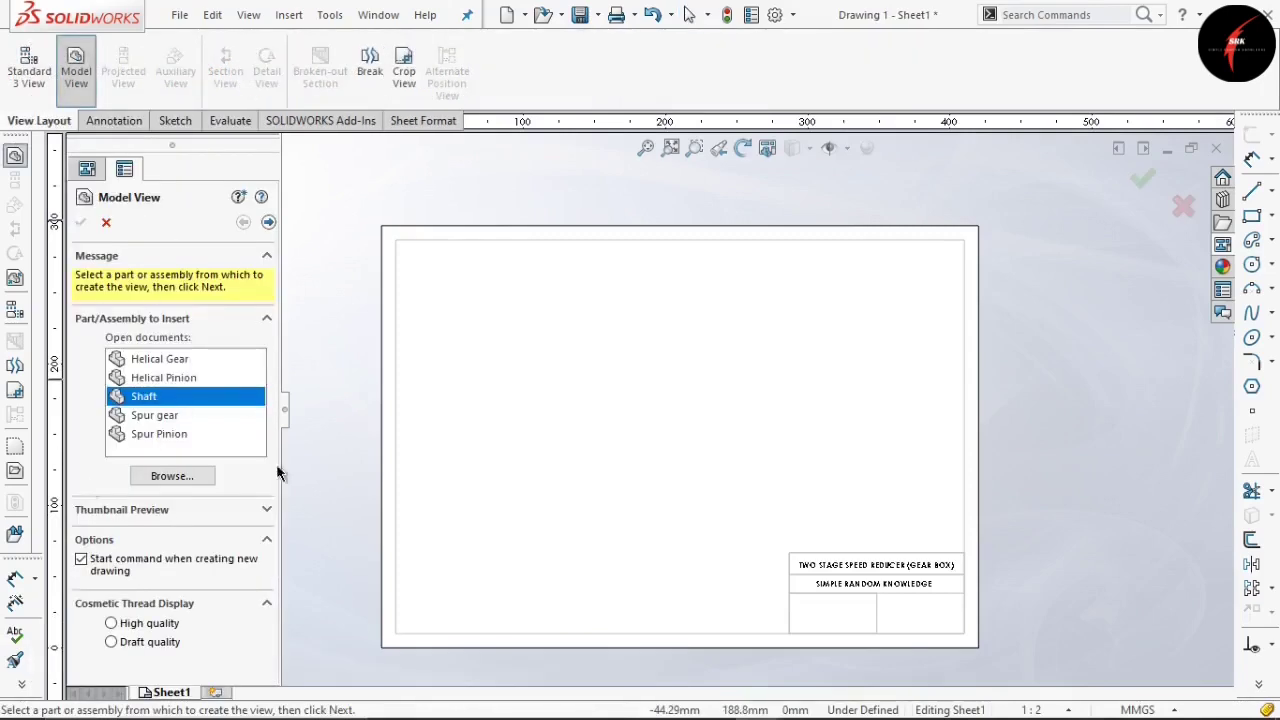
double_click(160, 438)
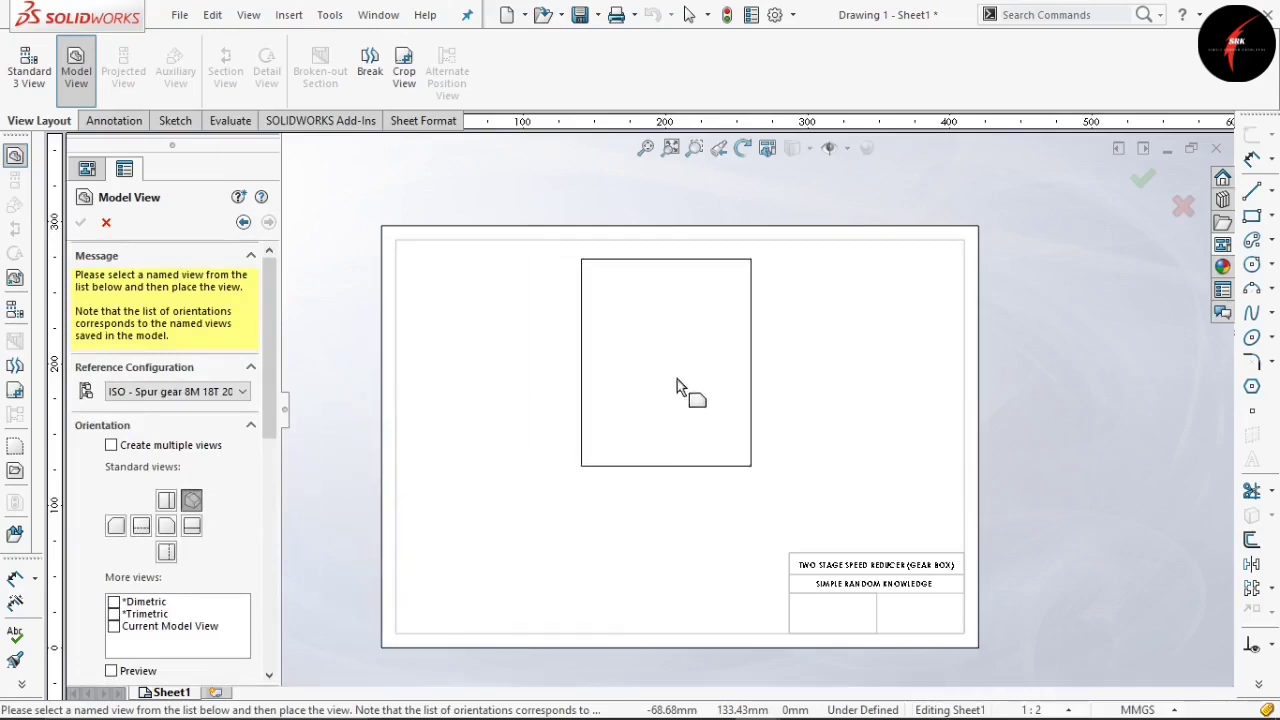
left_click(166, 527)
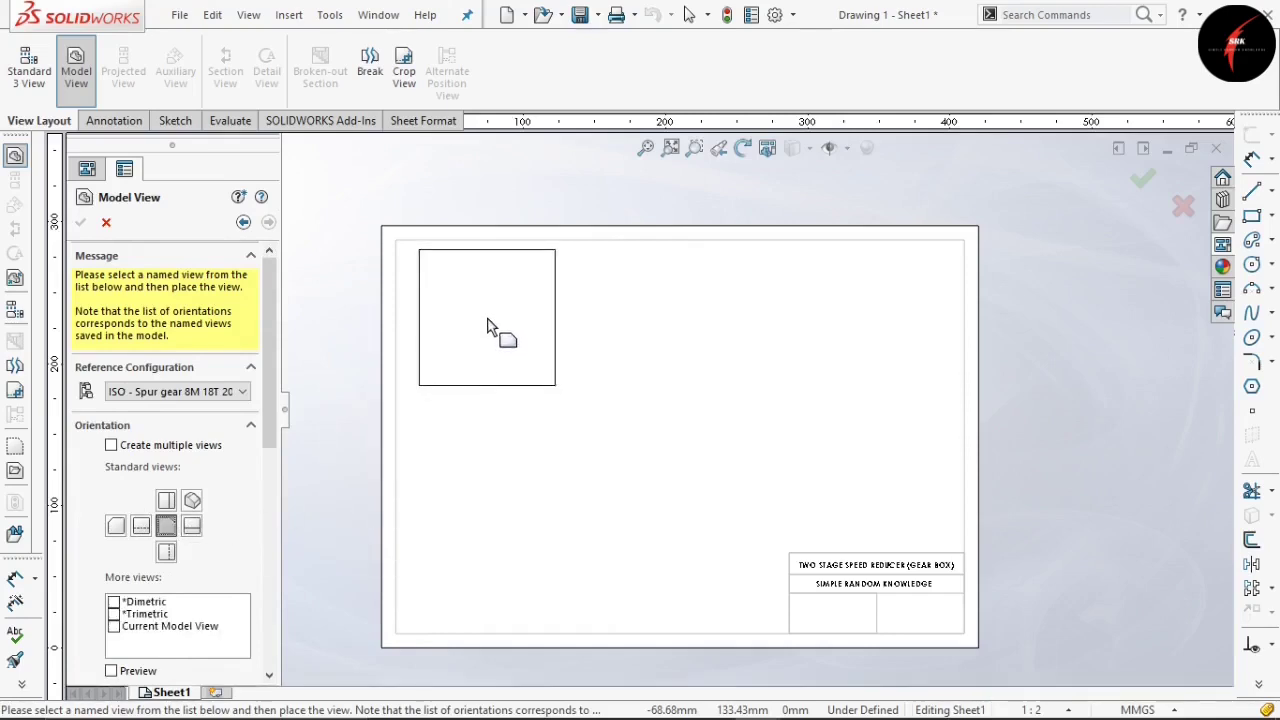
left_click(488, 326)
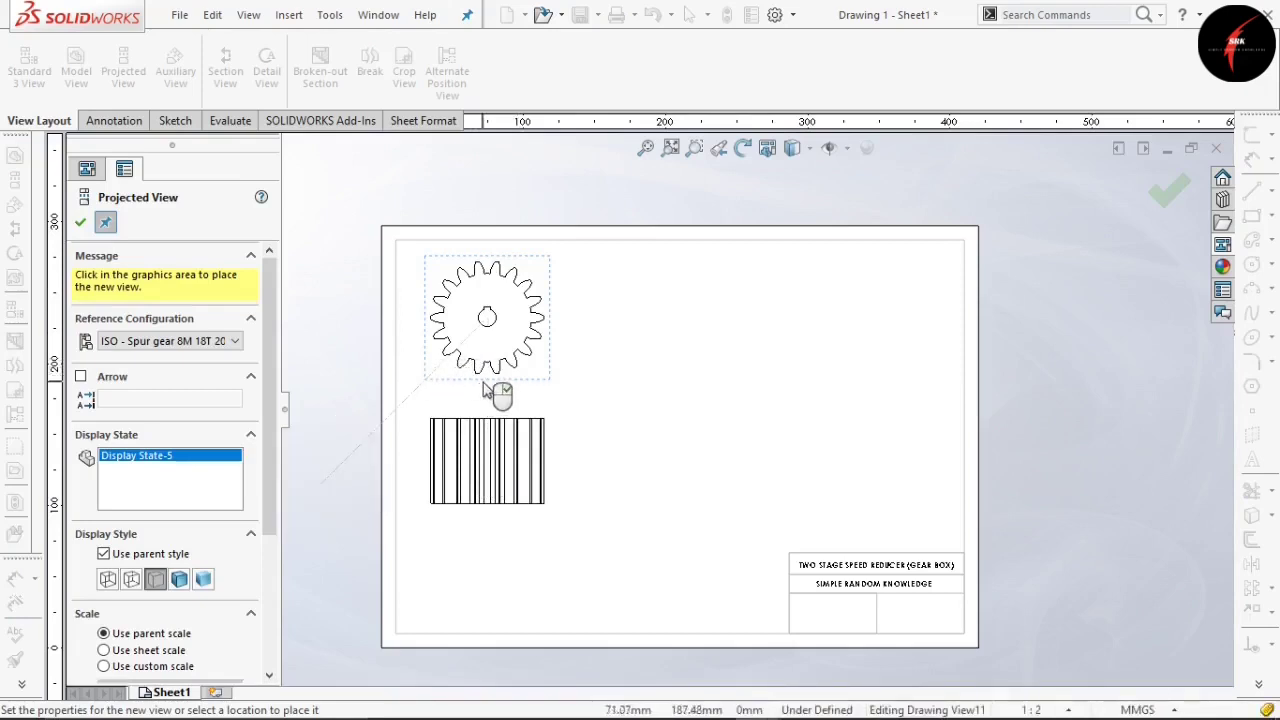
key("Escape")
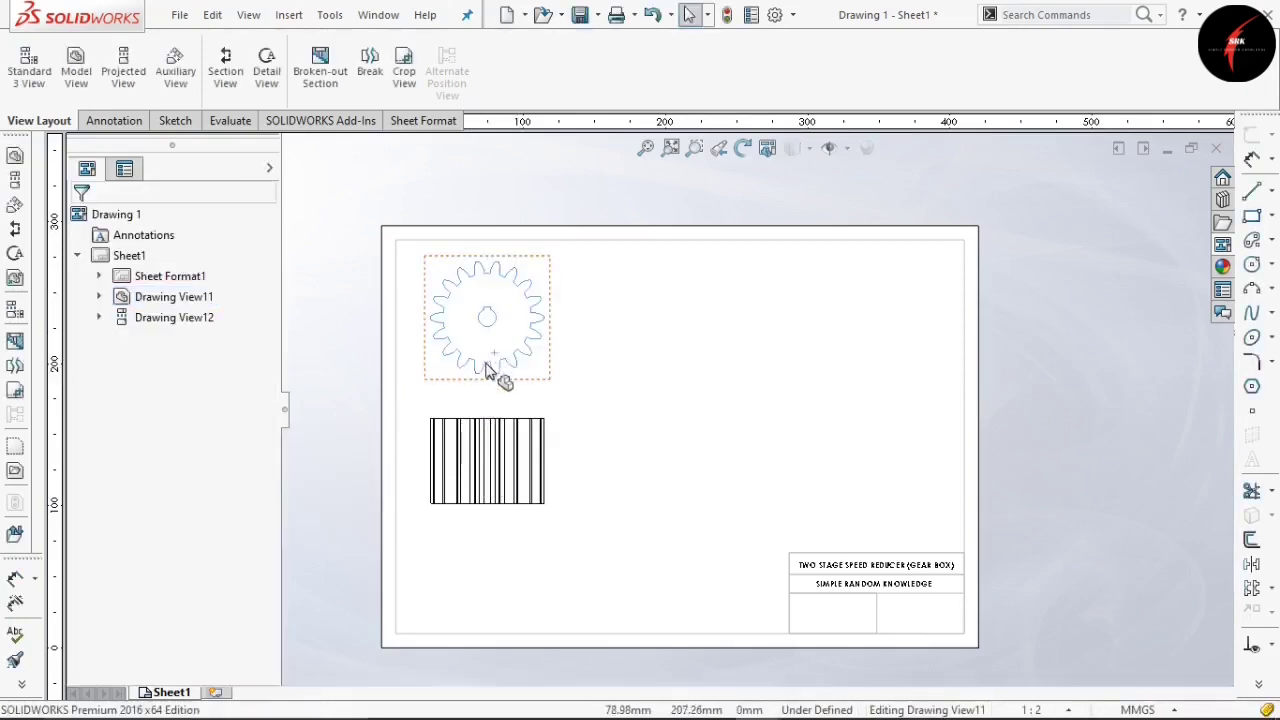
Set the spur pinion's front view to a custom scale of 1:4
left_click(480, 375)
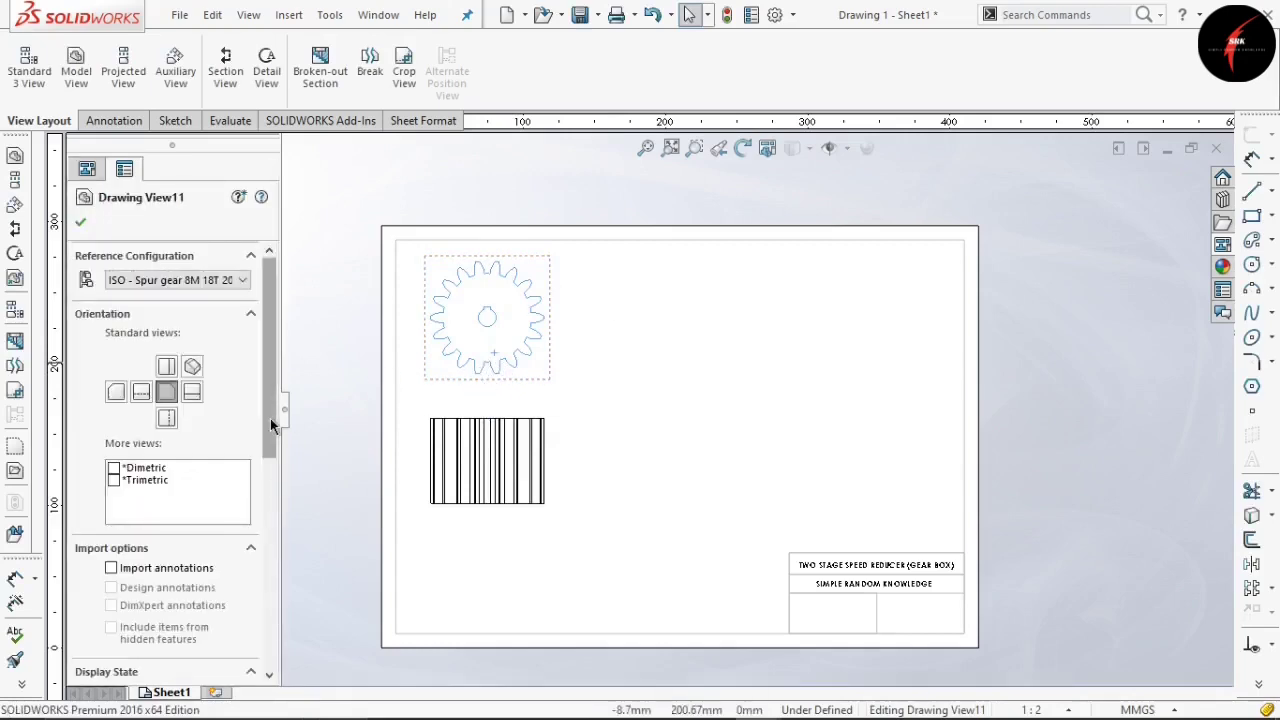
left_click_drag(270, 418, 293, 591)
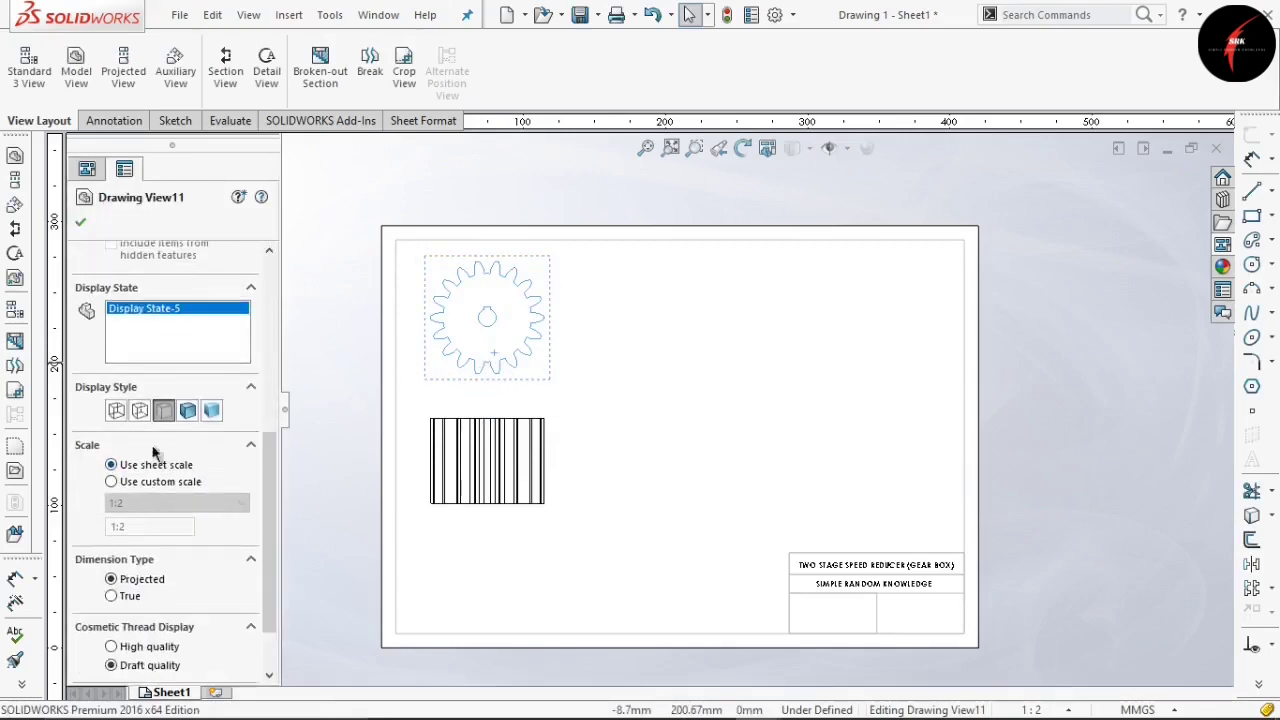
left_click(112, 482)
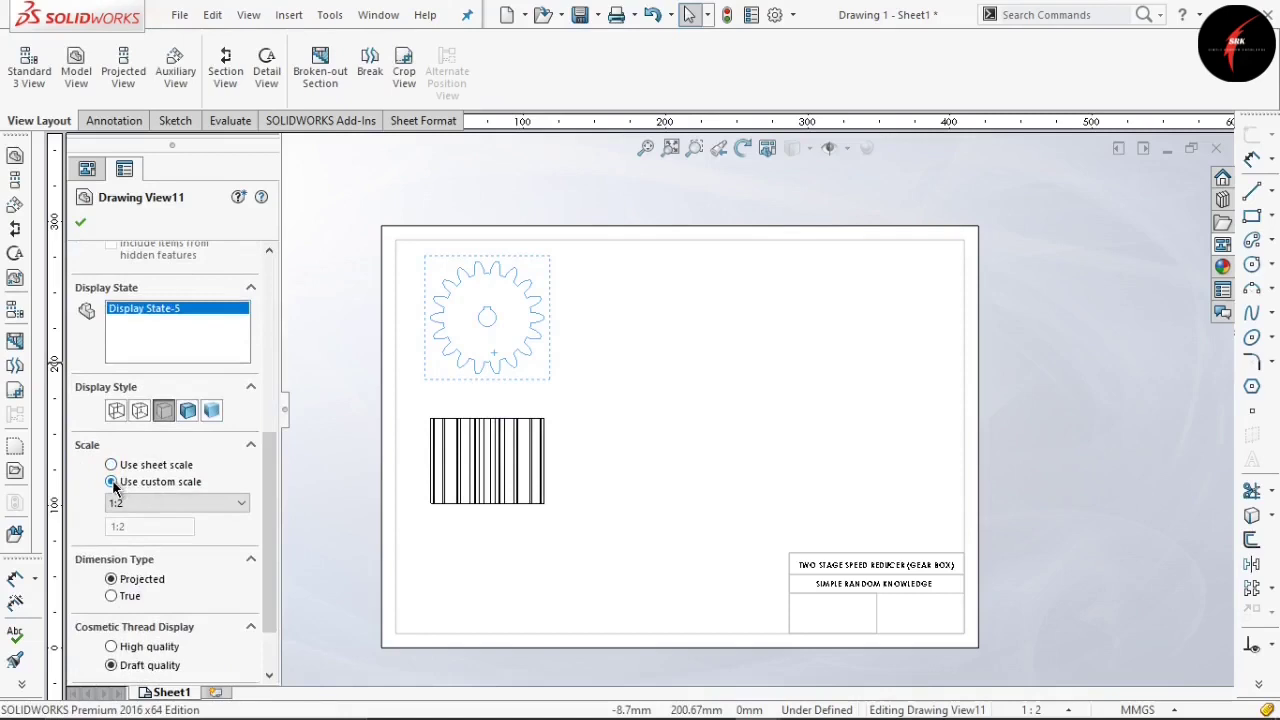
left_click(179, 503)
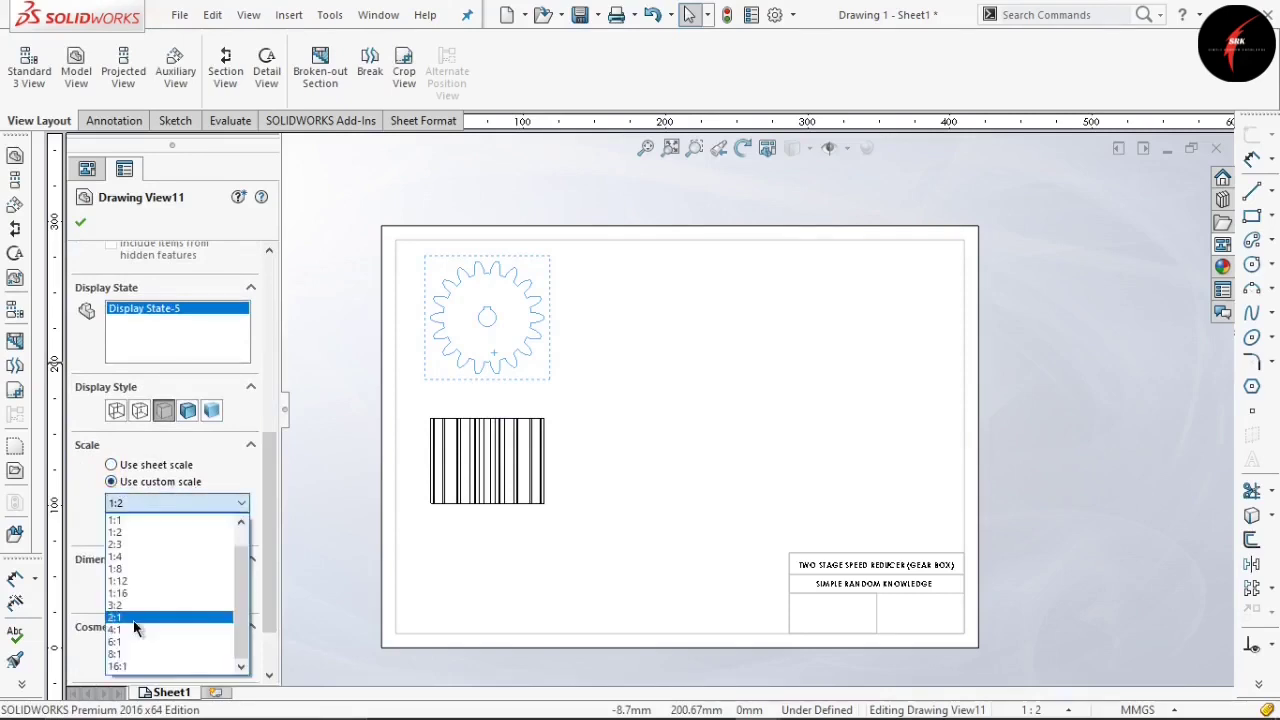
left_click(137, 568)
left_click(185, 505)
left_click(138, 556)
left_click(314, 163)
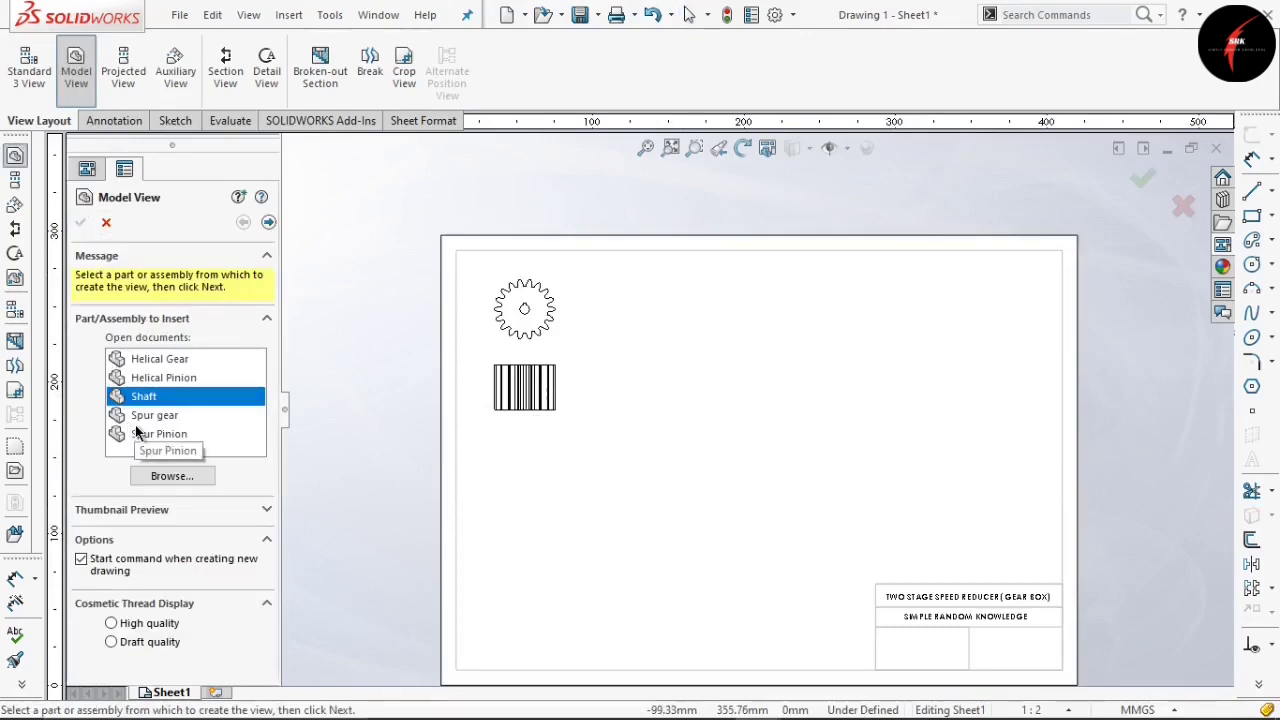
Insert a front view of Spur gear beside the spur pinion, with a projected side view to its right
double_click(156, 420)
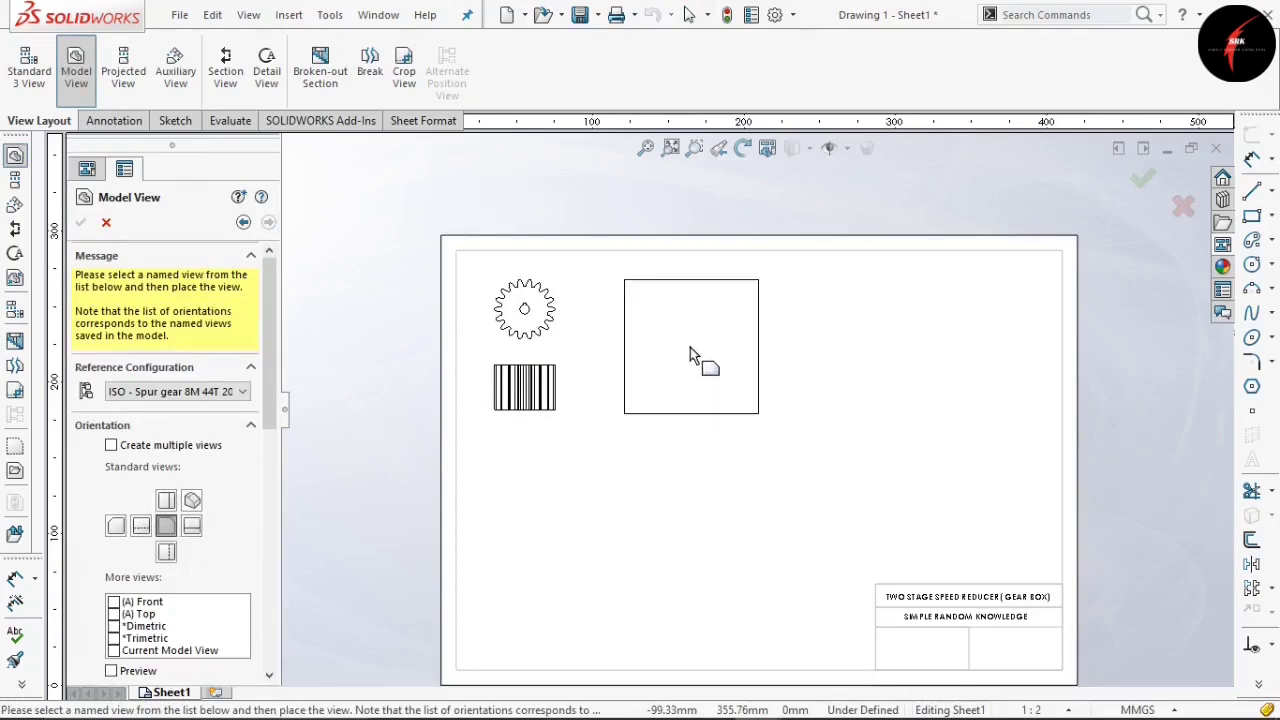
left_click(688, 346)
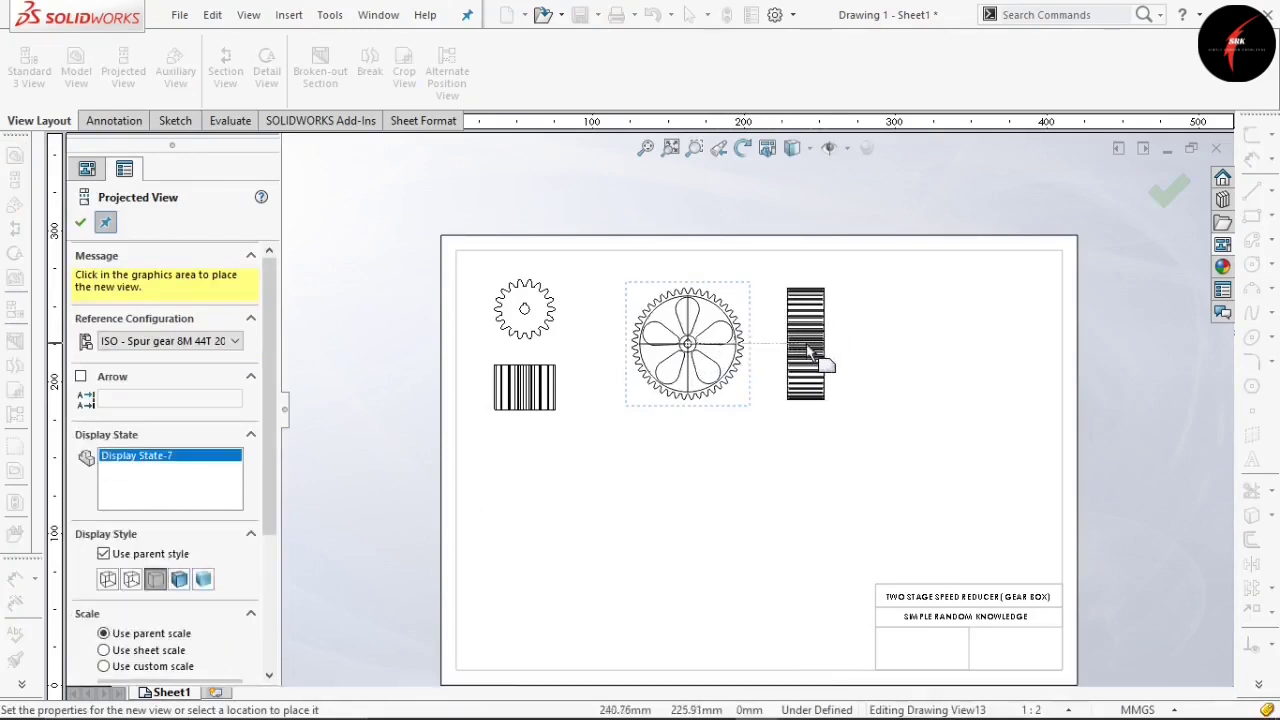
left_click(807, 347)
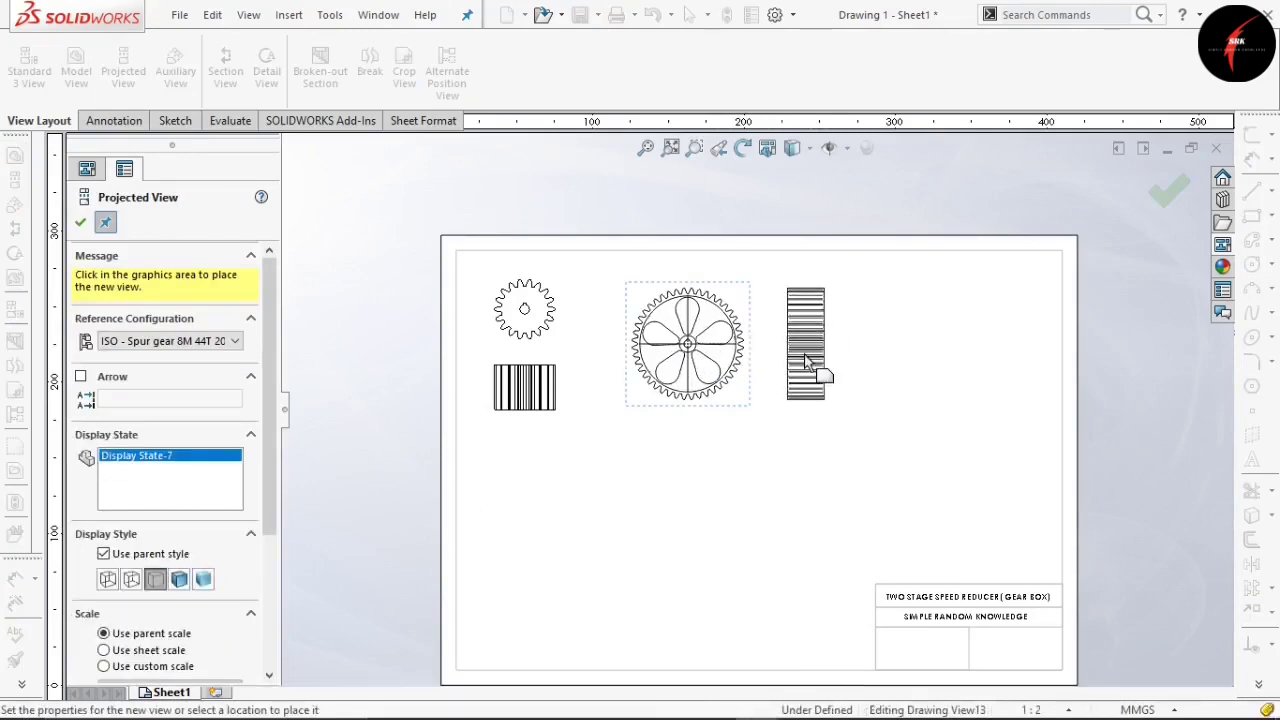
key("Escape")
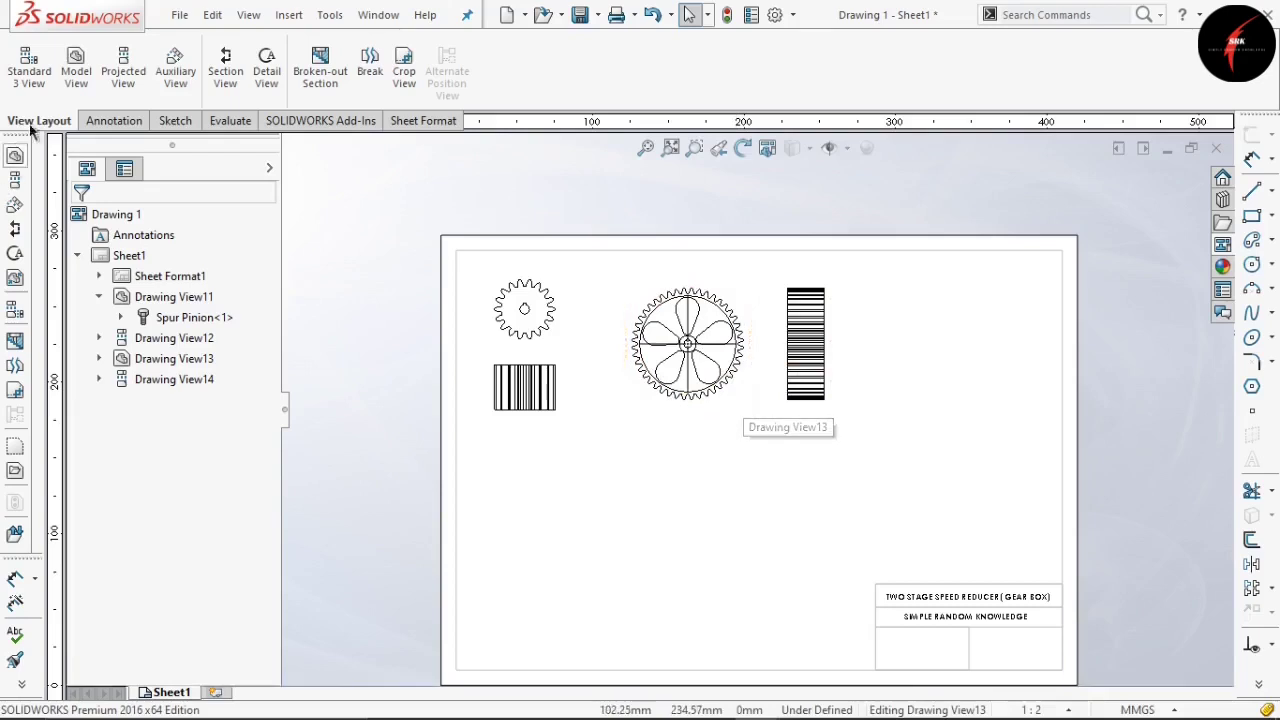
Insert a front view of Helical Pinion below the spur gear's front view, without any projected view
left_click(65, 87)
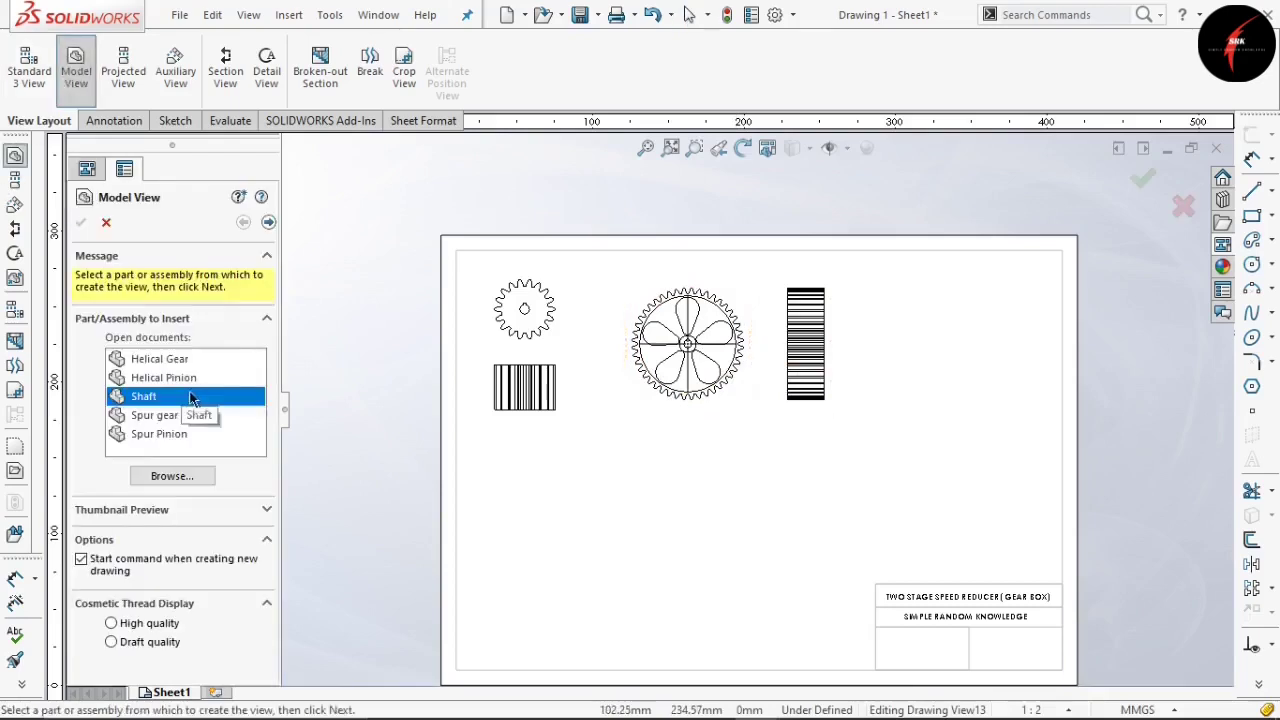
double_click(179, 378)
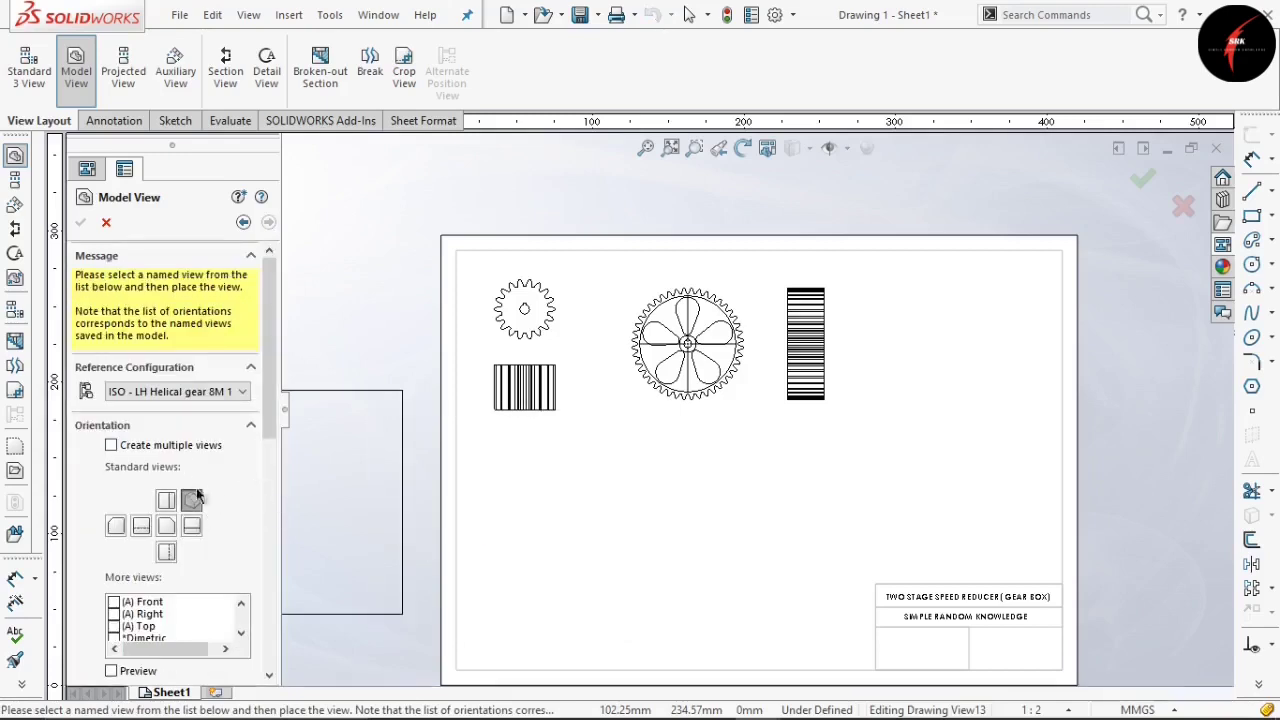
left_click(167, 530)
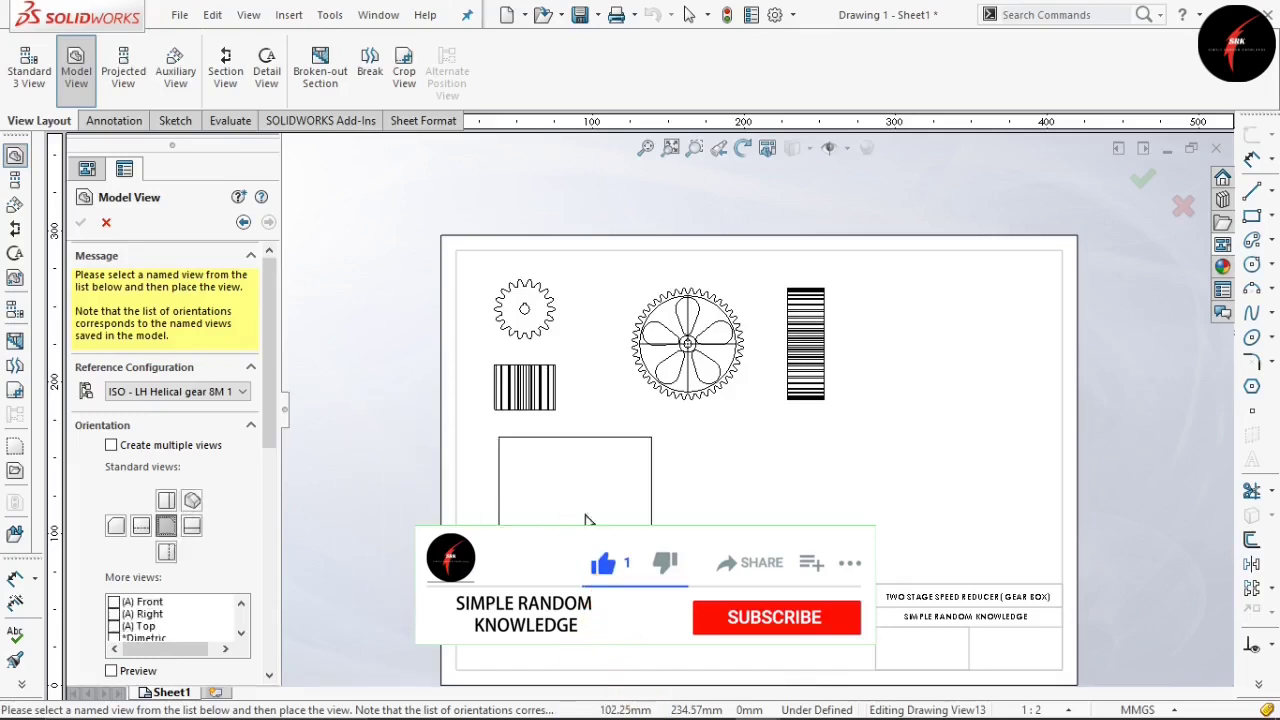
left_click(684, 515)
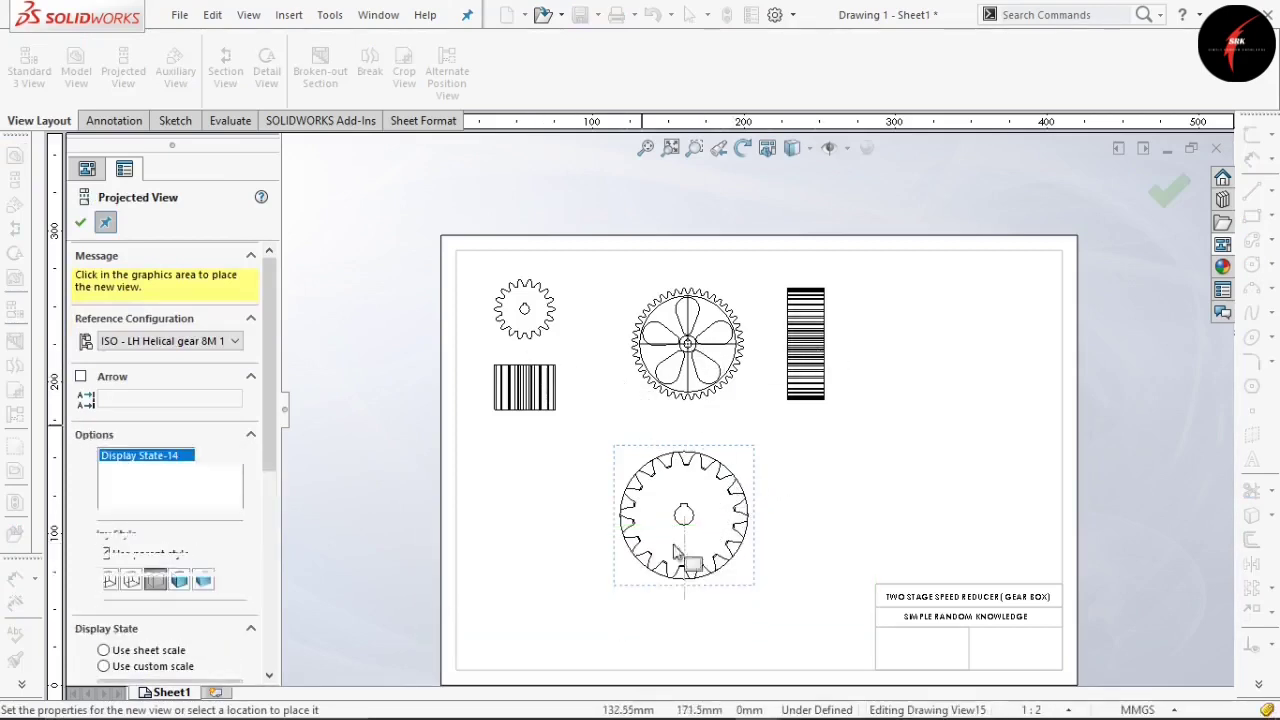
key("Escape")
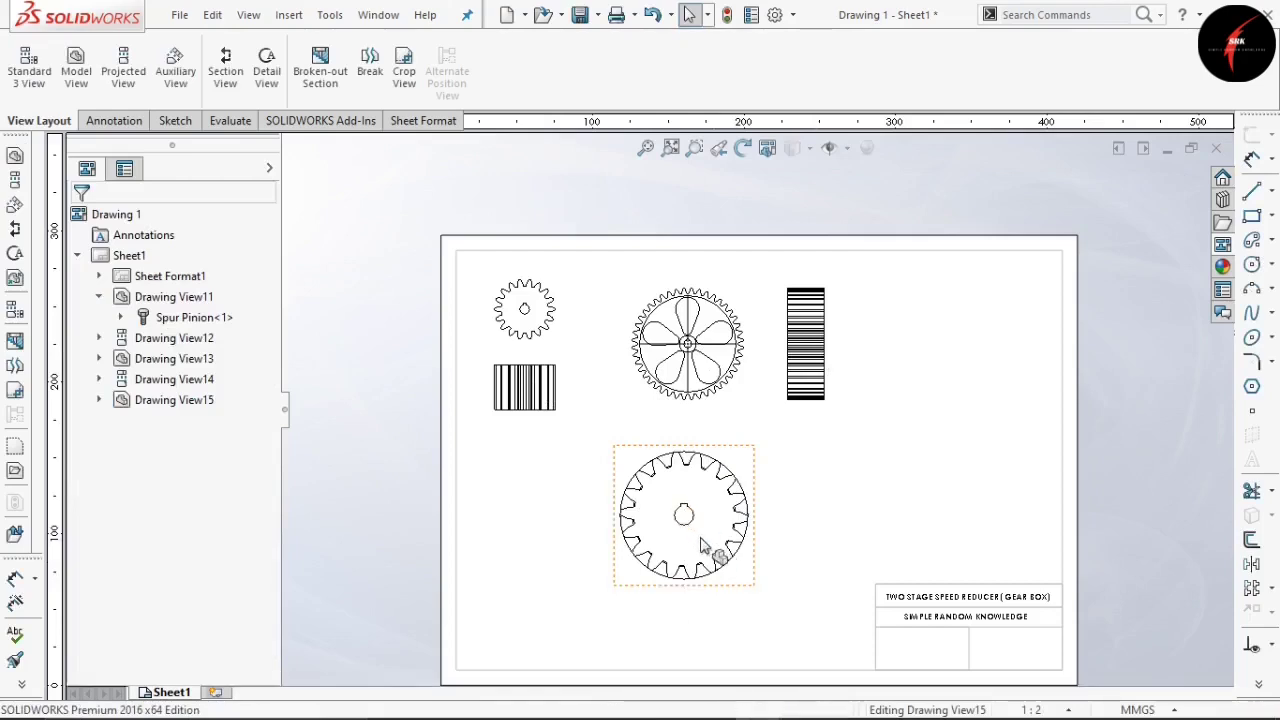
Set the helical pinion's front view to a custom scale of 1:4
left_click(478, 530)
left_click_drag(269, 384, 286, 602)
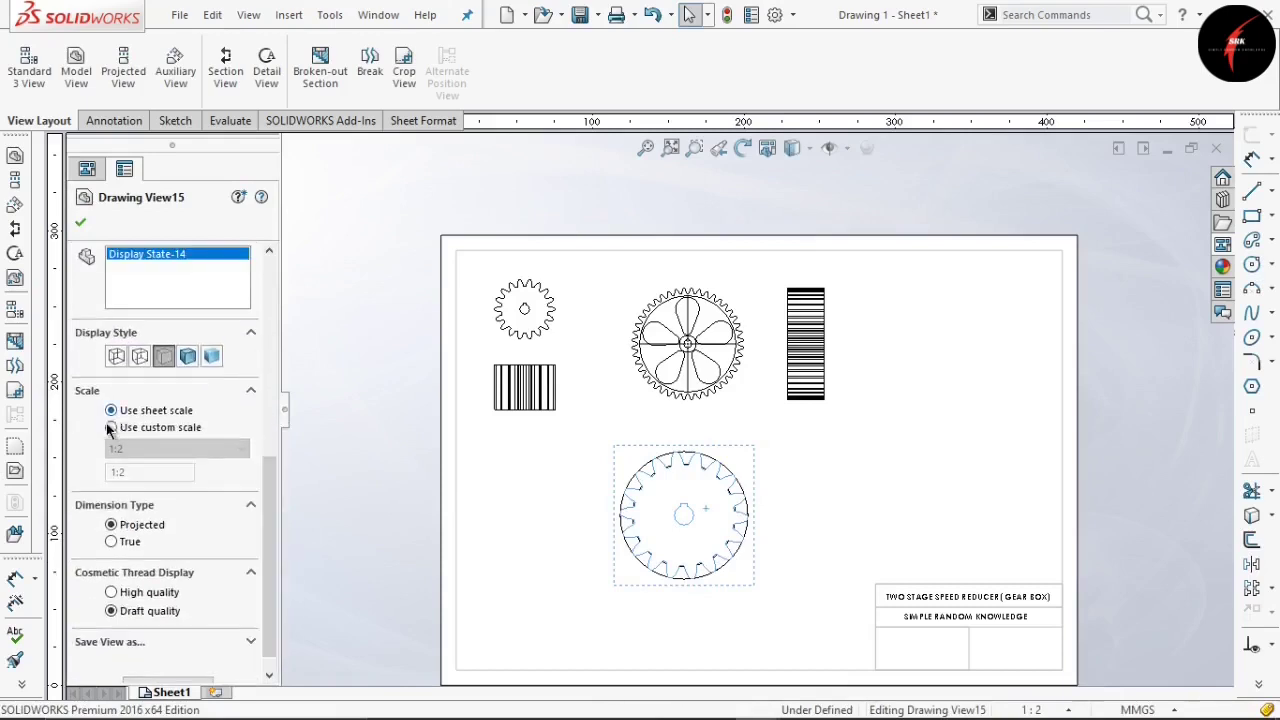
left_click(113, 428)
left_click(128, 448)
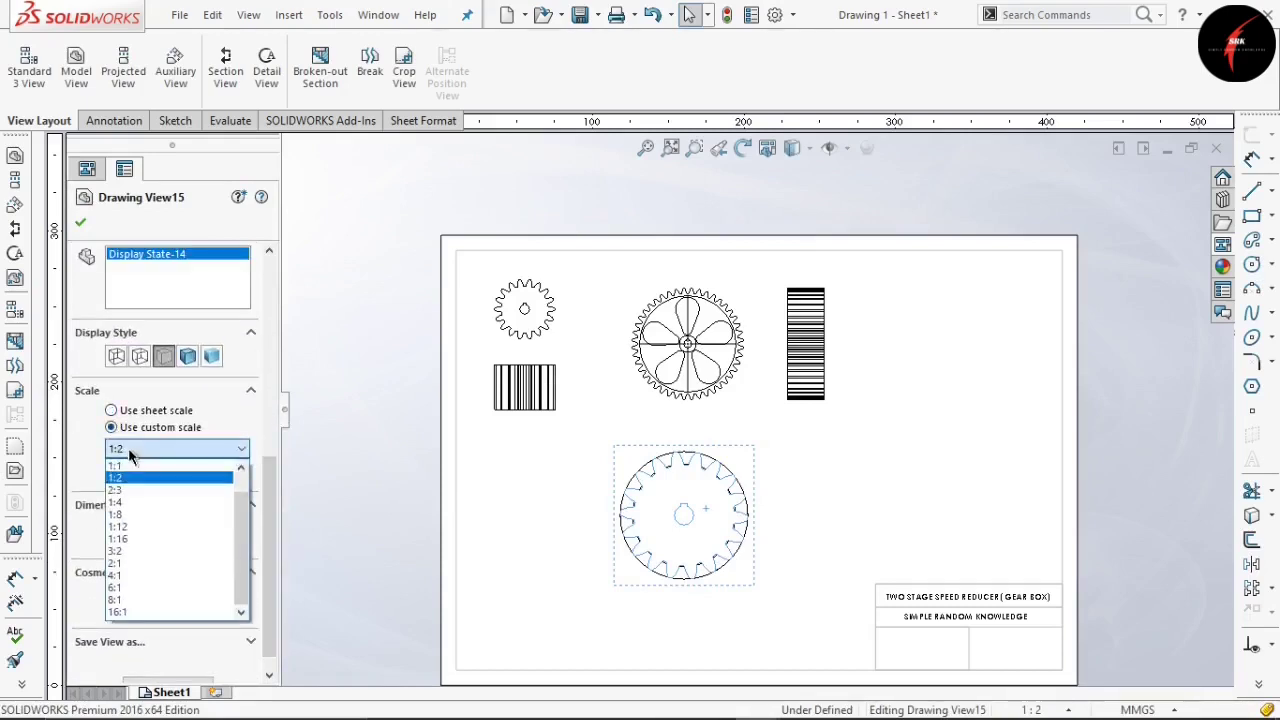
left_click(127, 504)
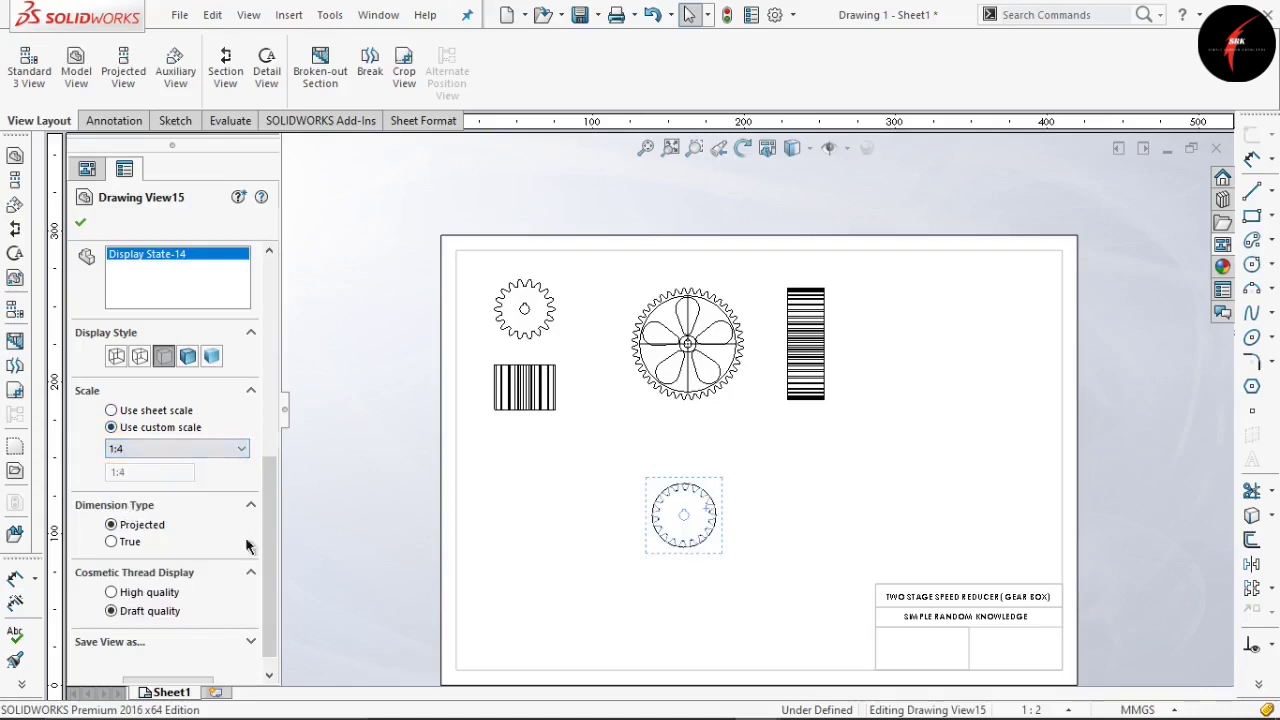
left_click(775, 497)
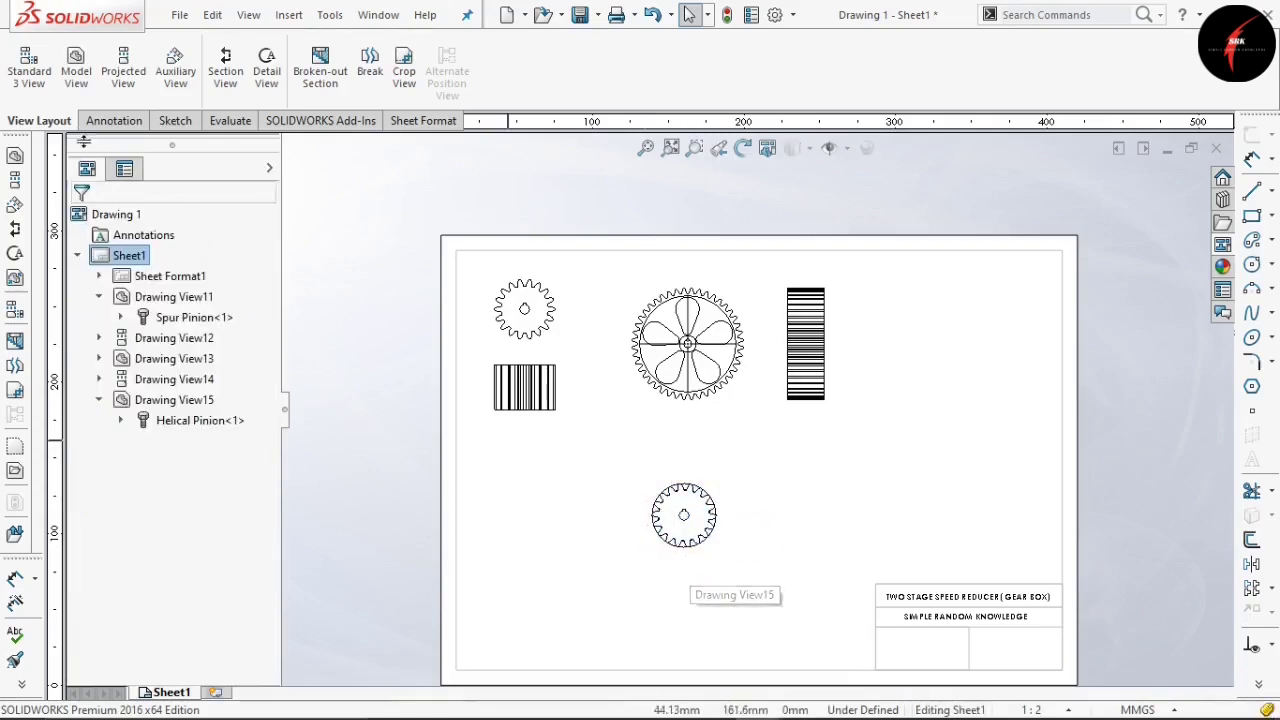
Add a projected view of the helical pinion directly below its front view
left_click(117, 88)
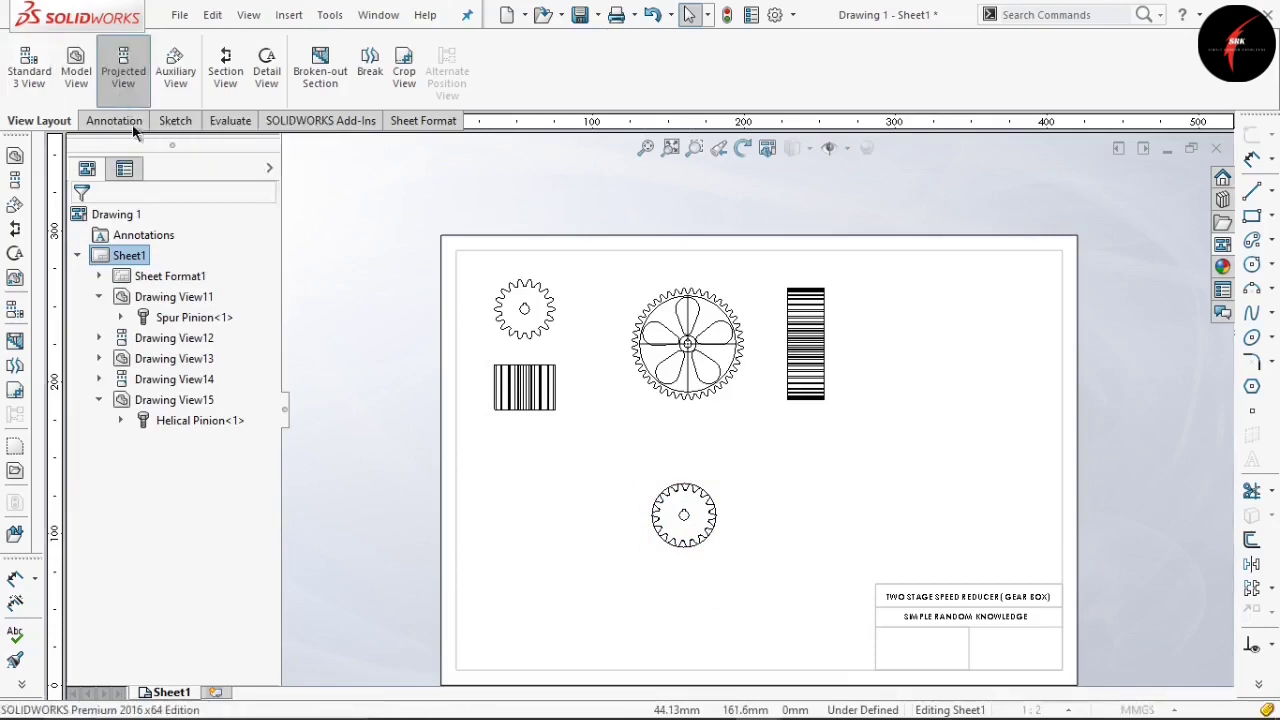
left_click(700, 530)
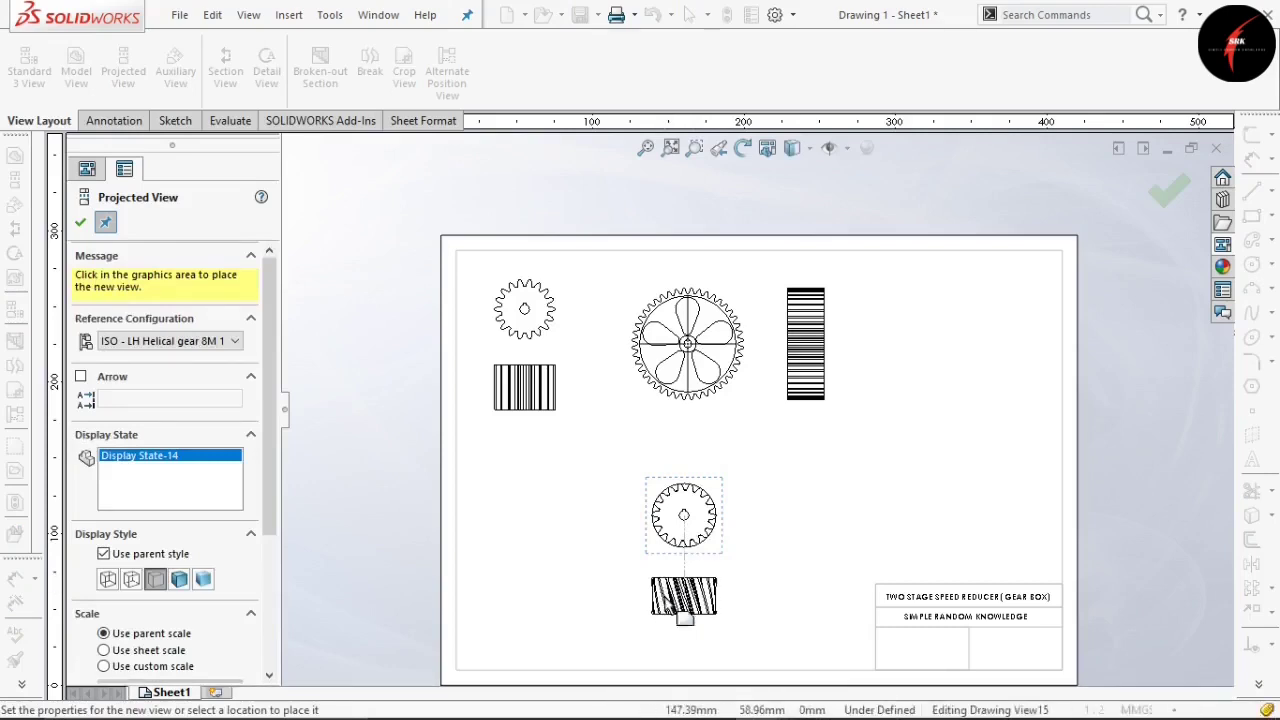
left_click(686, 598)
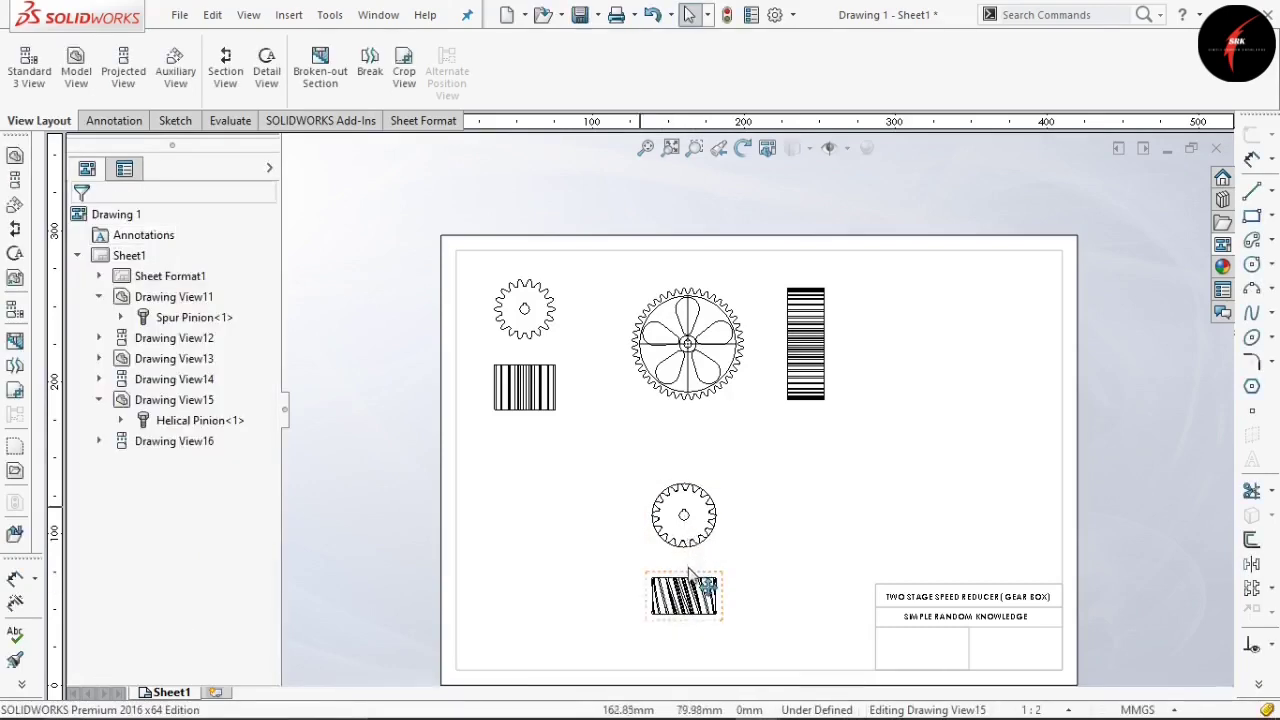
Insert a front view of Helical Gear to the right of the helical pinion, with a projected side view beside it
left_click(78, 70)
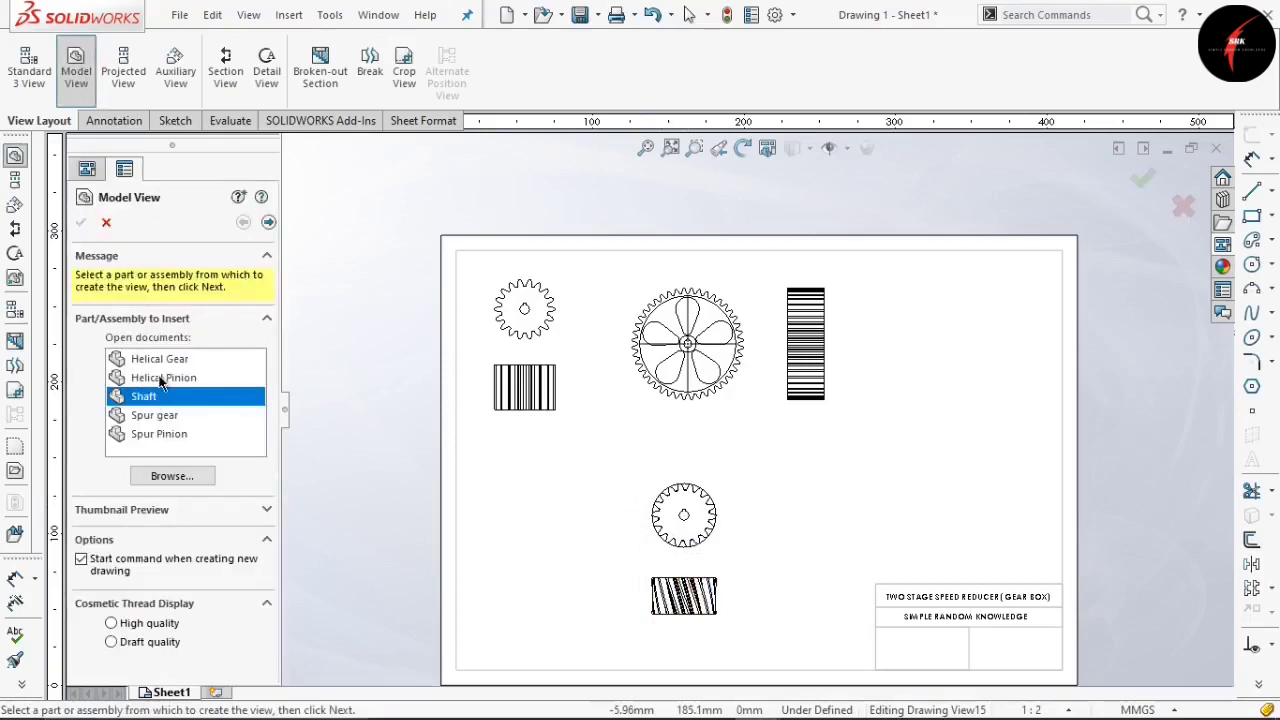
double_click(160, 358)
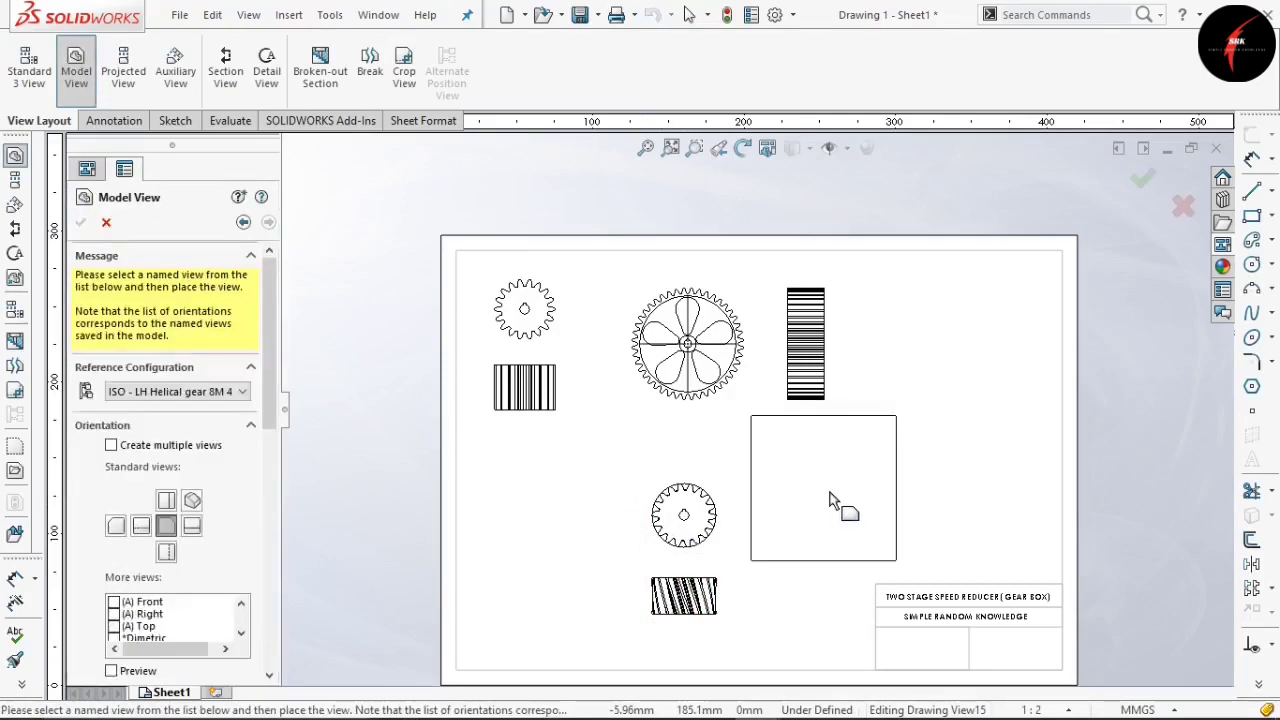
left_click(840, 512)
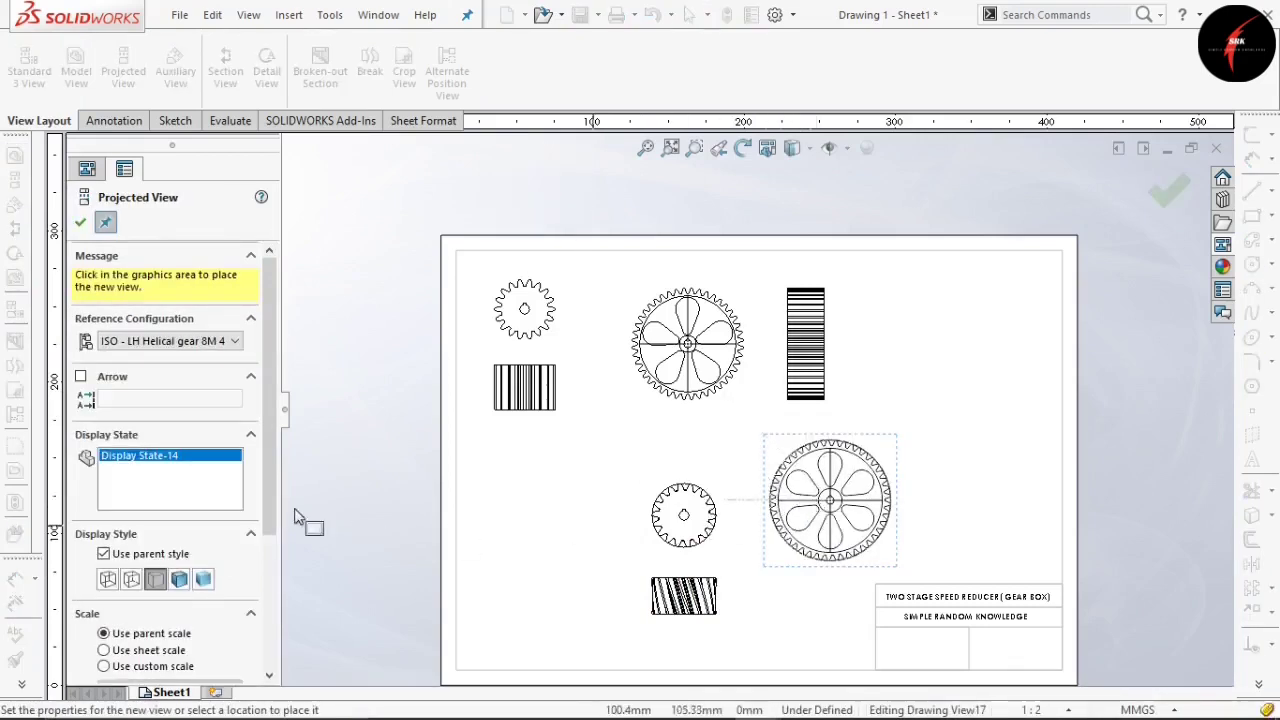
left_click_drag(271, 500, 277, 635)
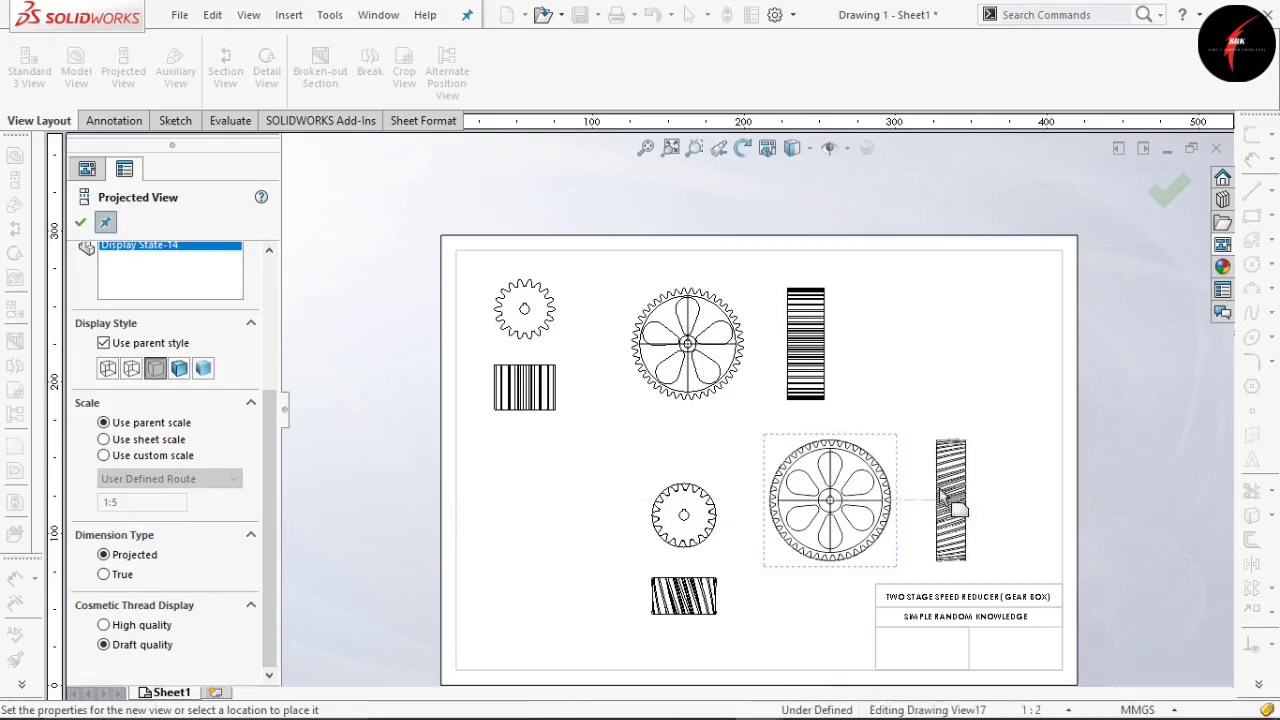
left_click(943, 496)
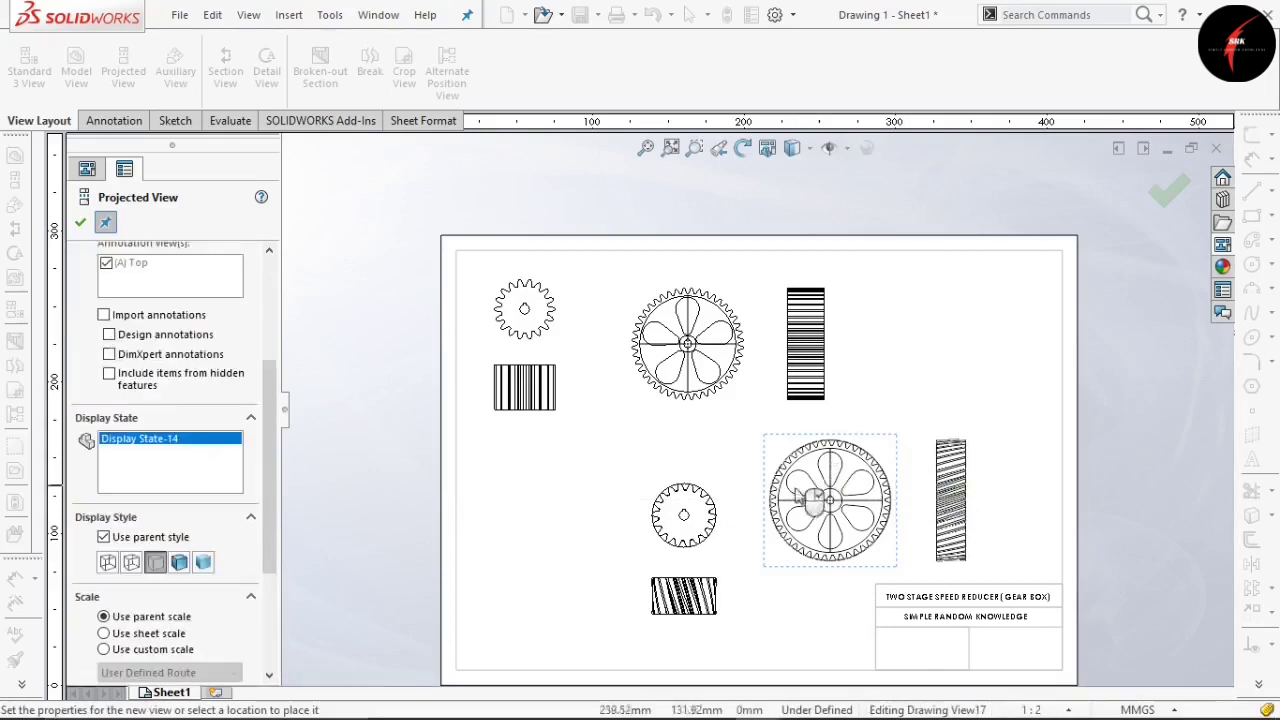
Finish projecting views and set the helical gear's front view to a custom scale of 1:4
scroll(278, 470, "down", 3)
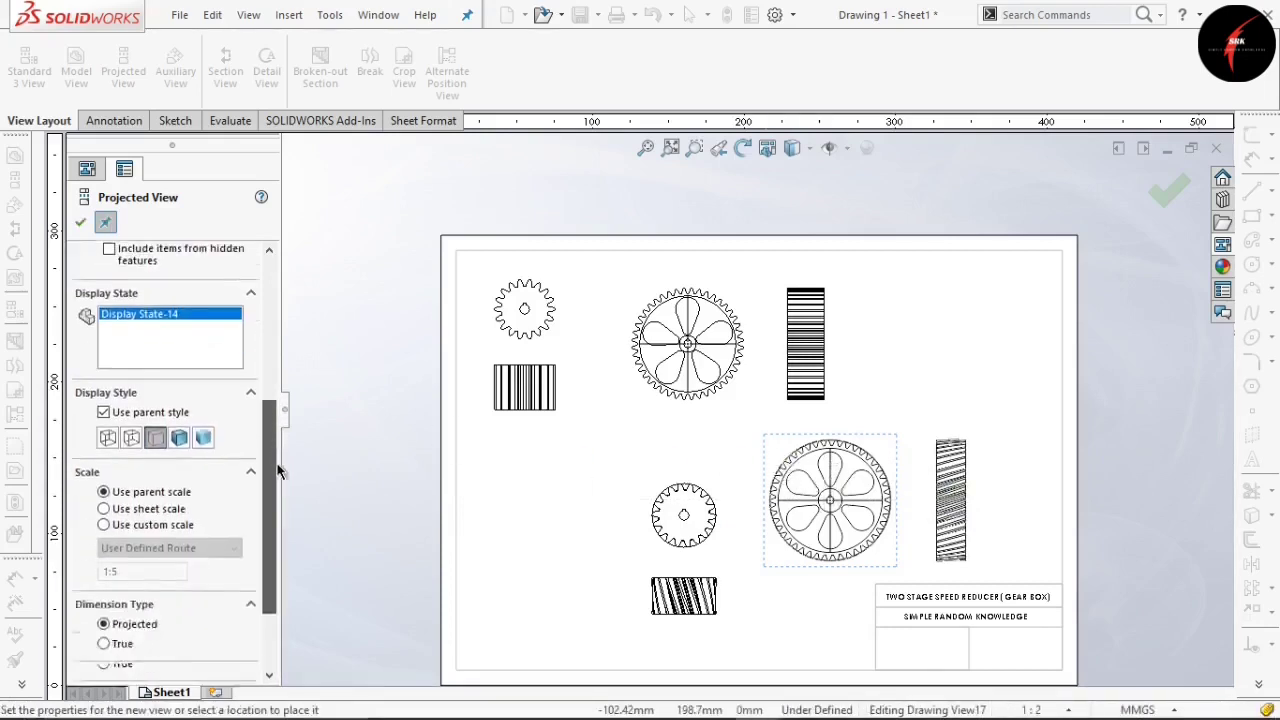
left_click_drag(278, 465, 286, 507)
key("Escape")
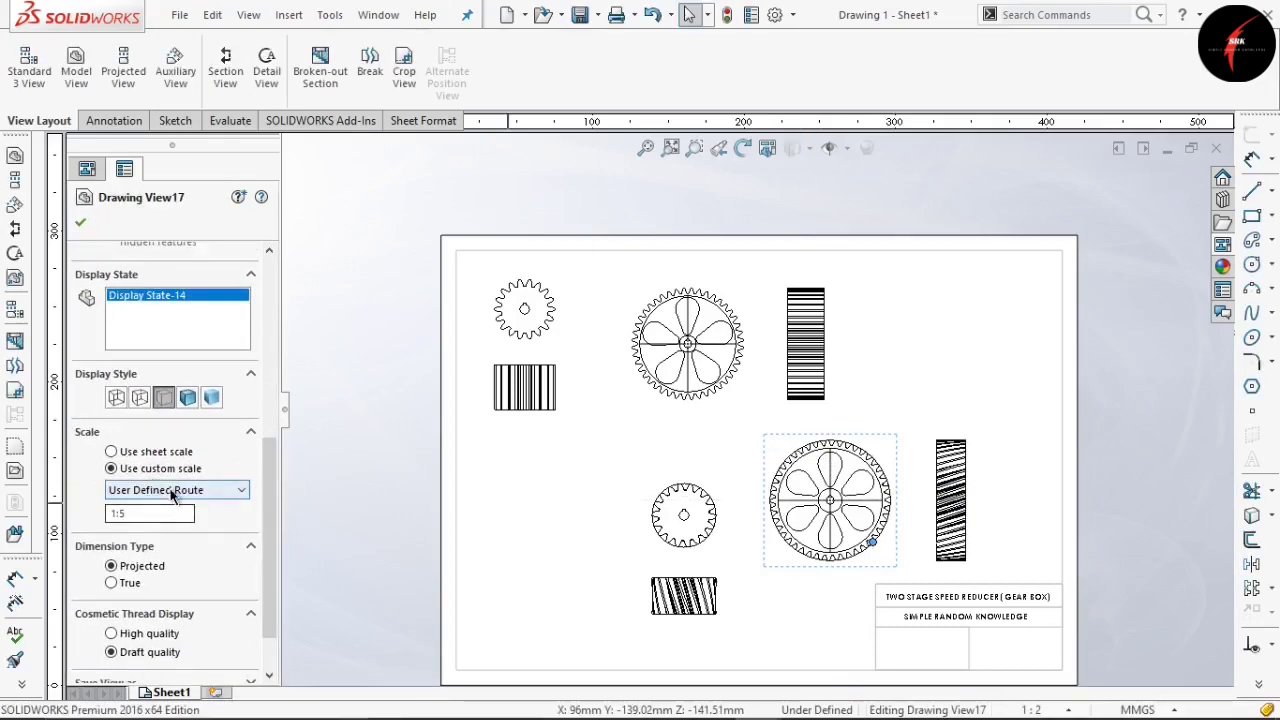
left_click(172, 490)
left_click(147, 575)
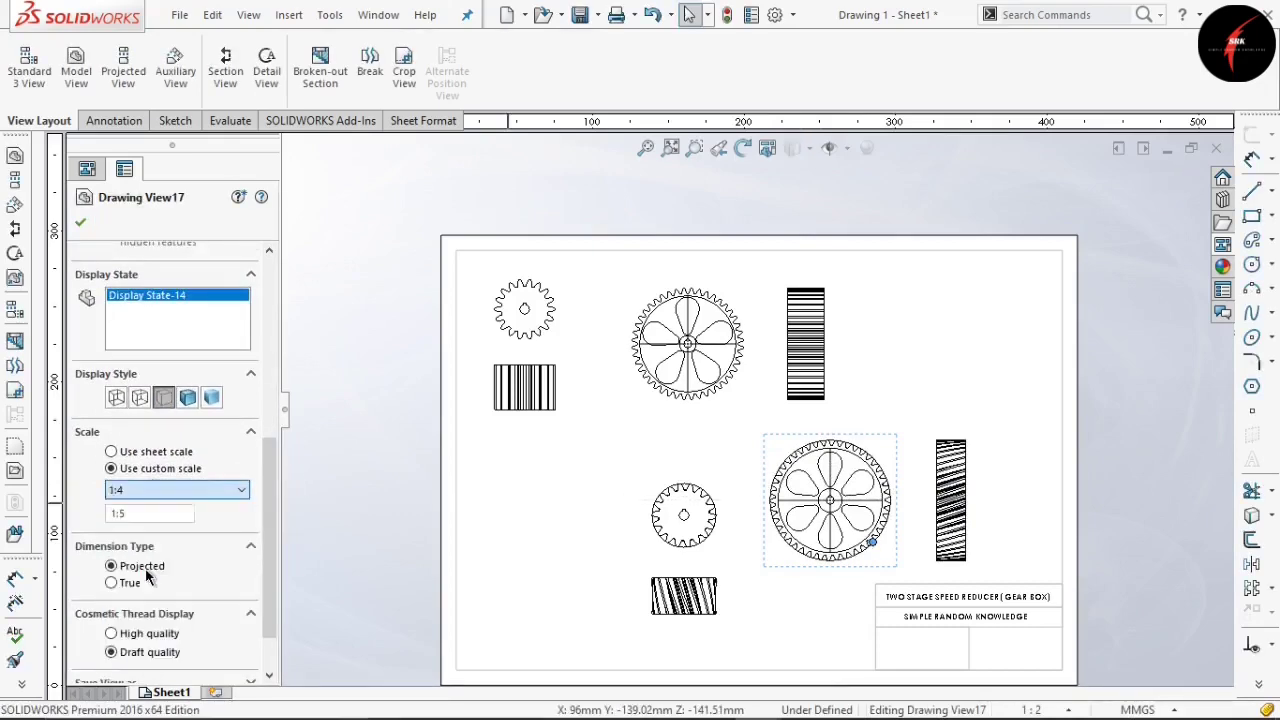
Set the spur gear's front view to a custom scale of 1:4 and shift the helical gear and helical pinion views slightly
key("Escape")
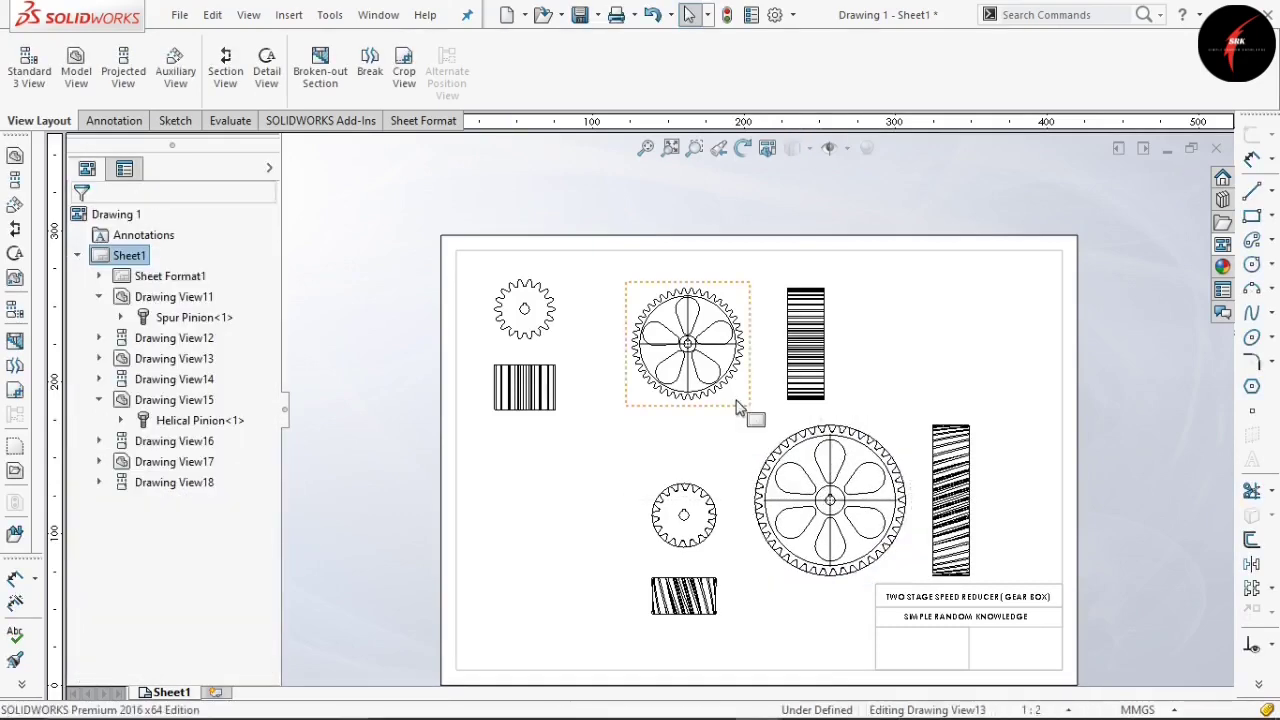
left_click(737, 405)
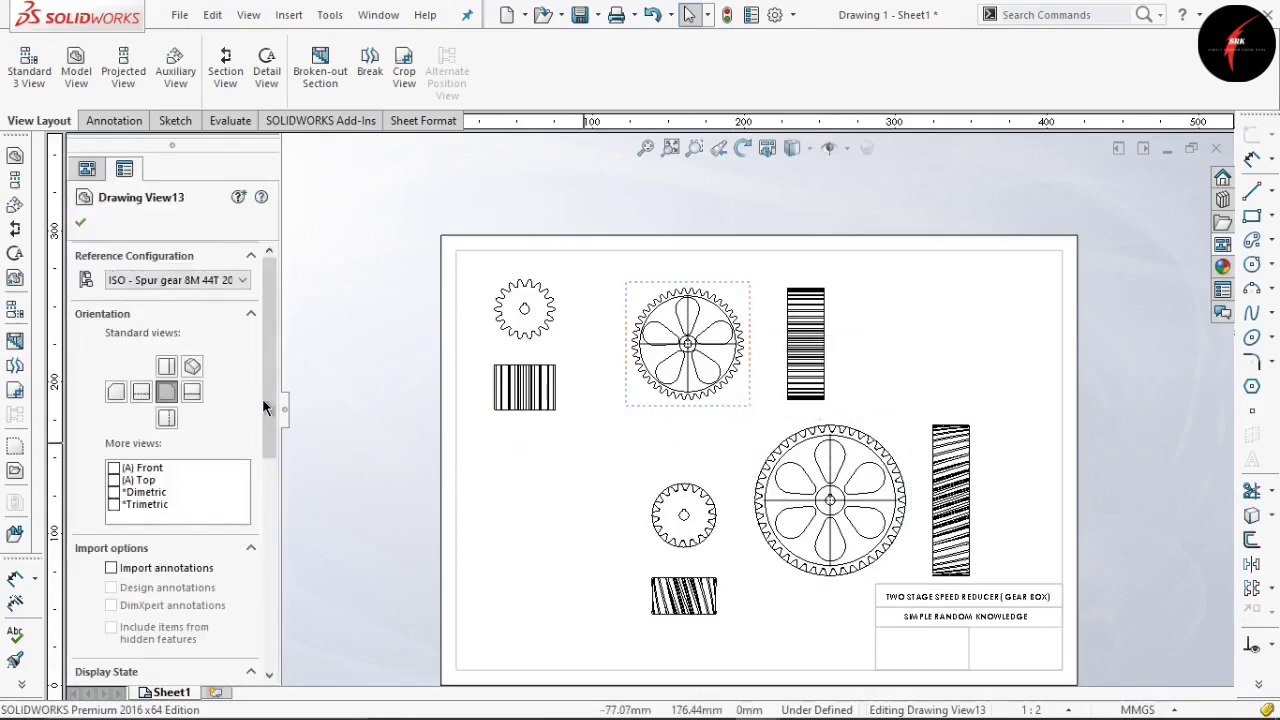
left_click_drag(265, 401, 271, 575)
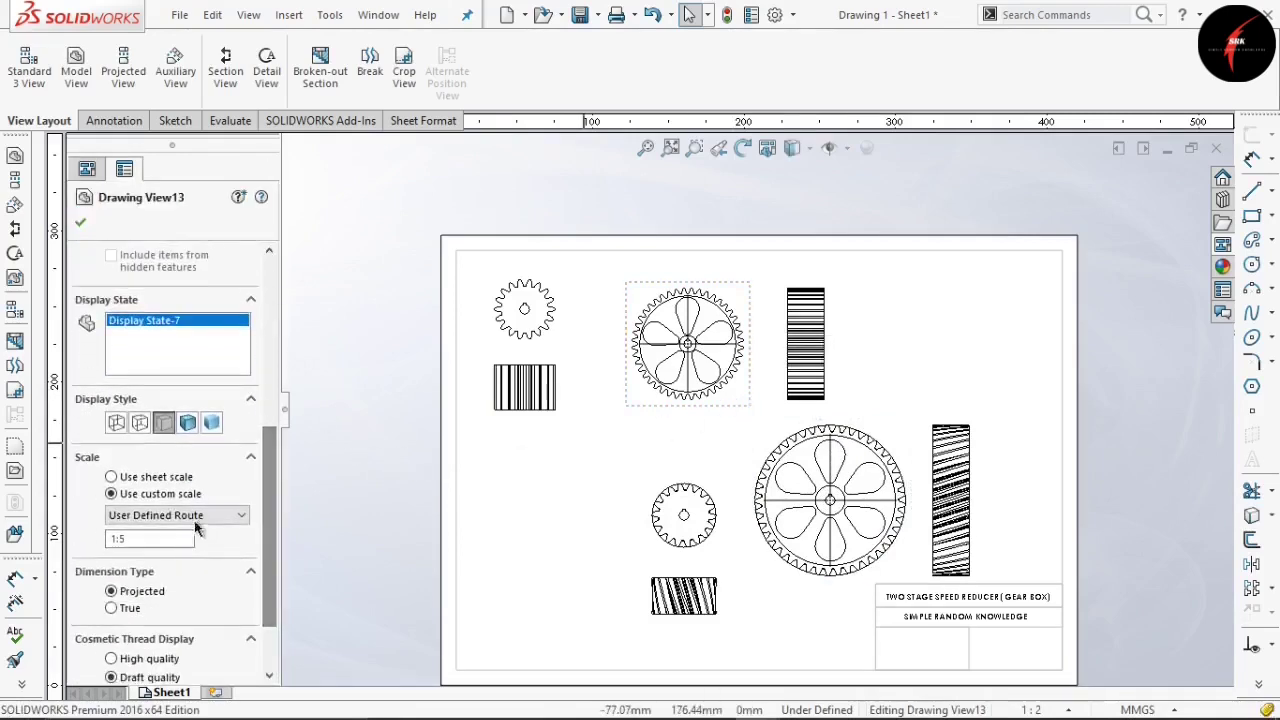
left_click(163, 515)
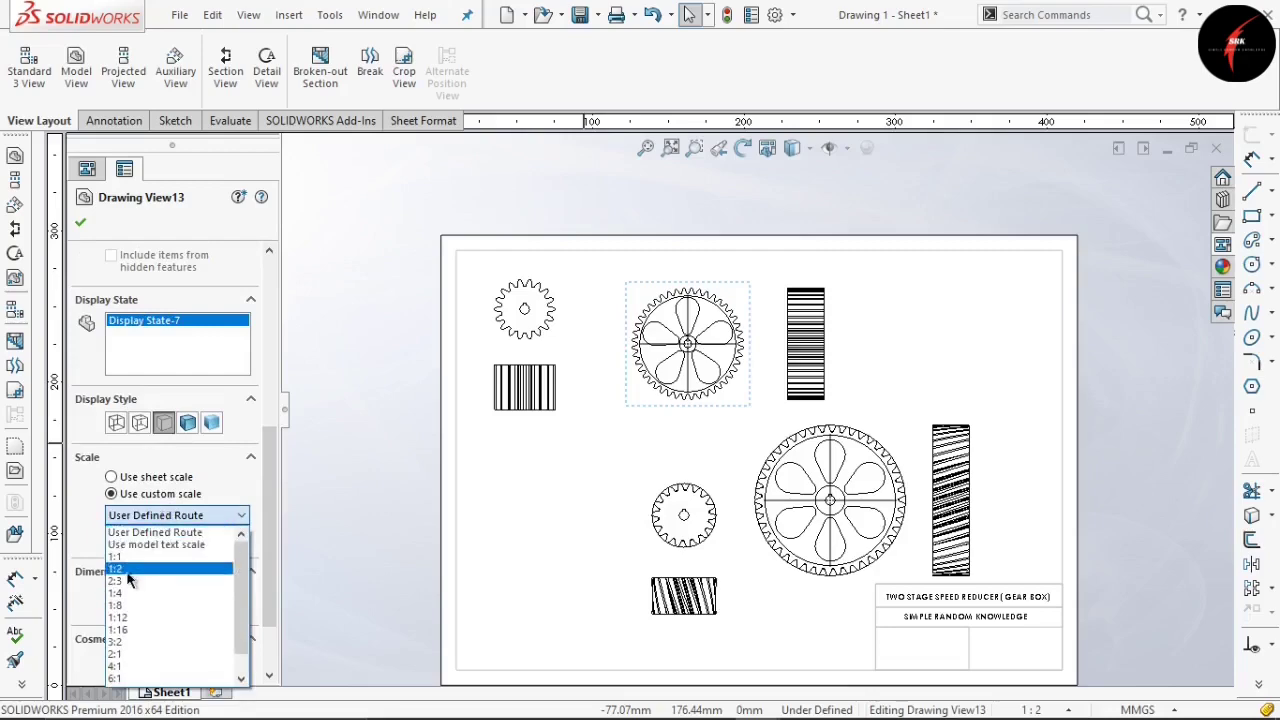
left_click(124, 569)
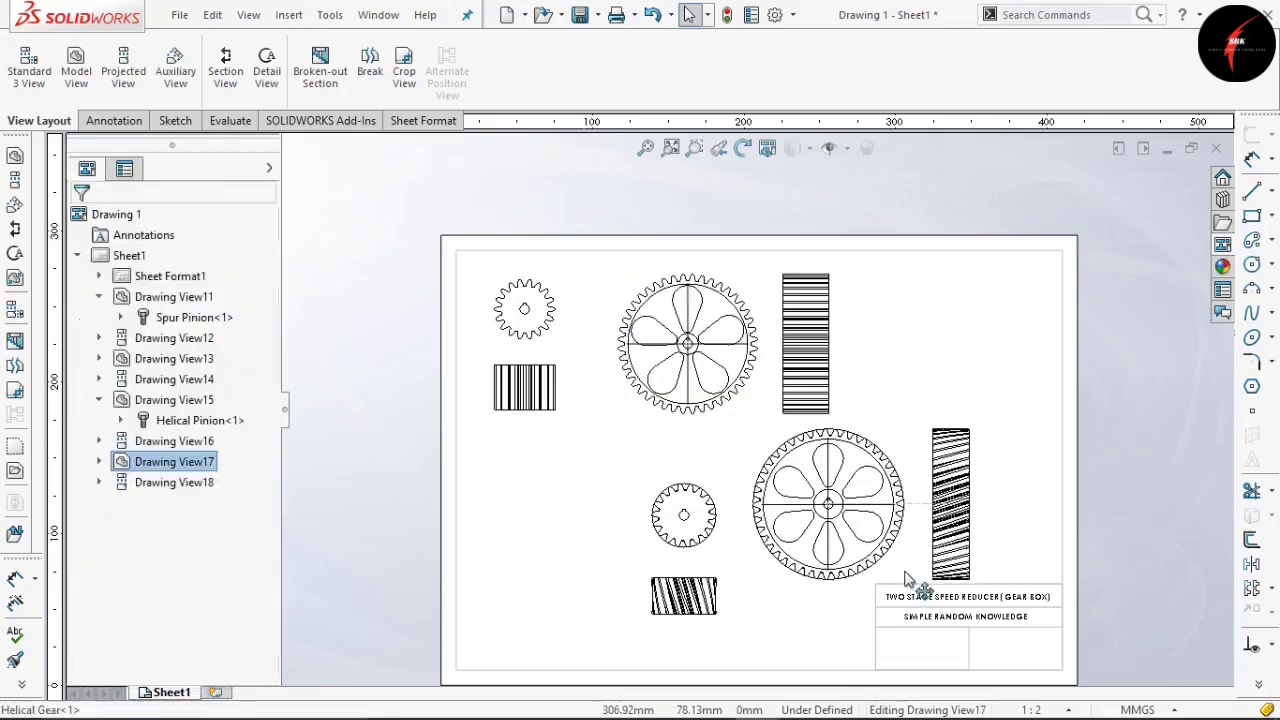
left_click_drag(905, 571, 911, 575)
left_click(870, 323)
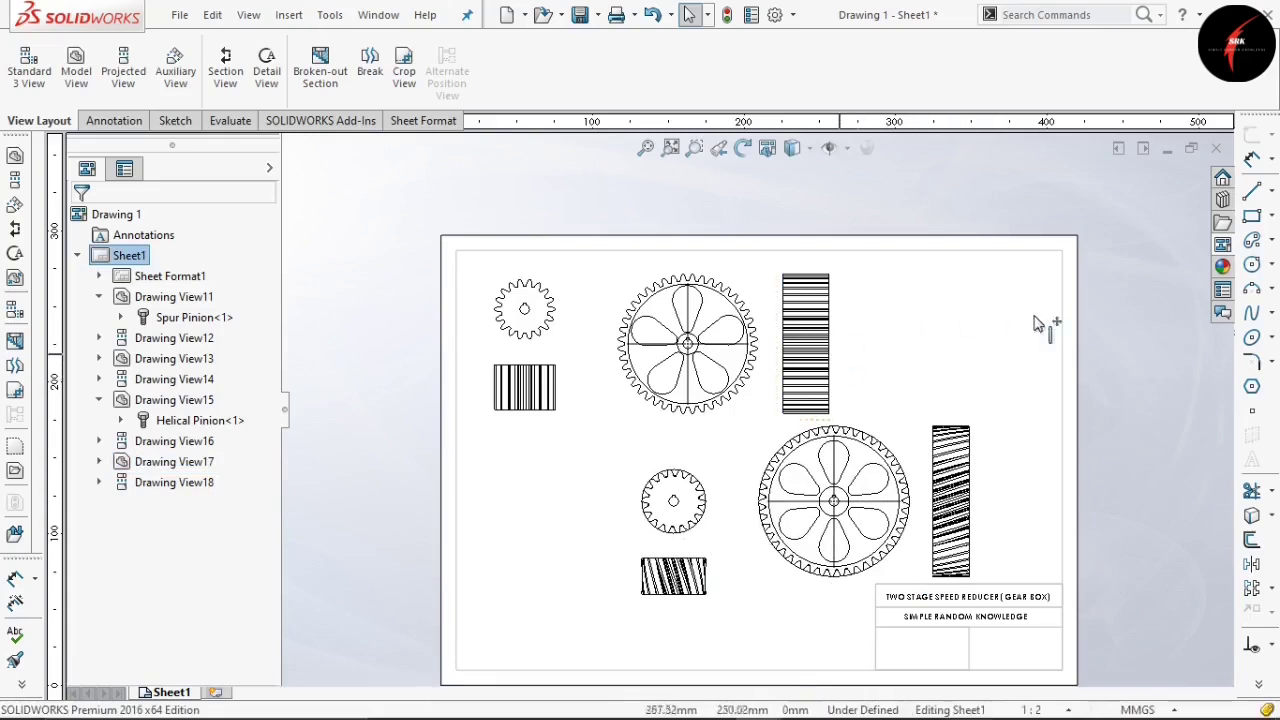
Insert a lengthwise view of Shaft on the sheet to the right of the spur gear's side view
left_click(89, 86)
double_click(146, 398)
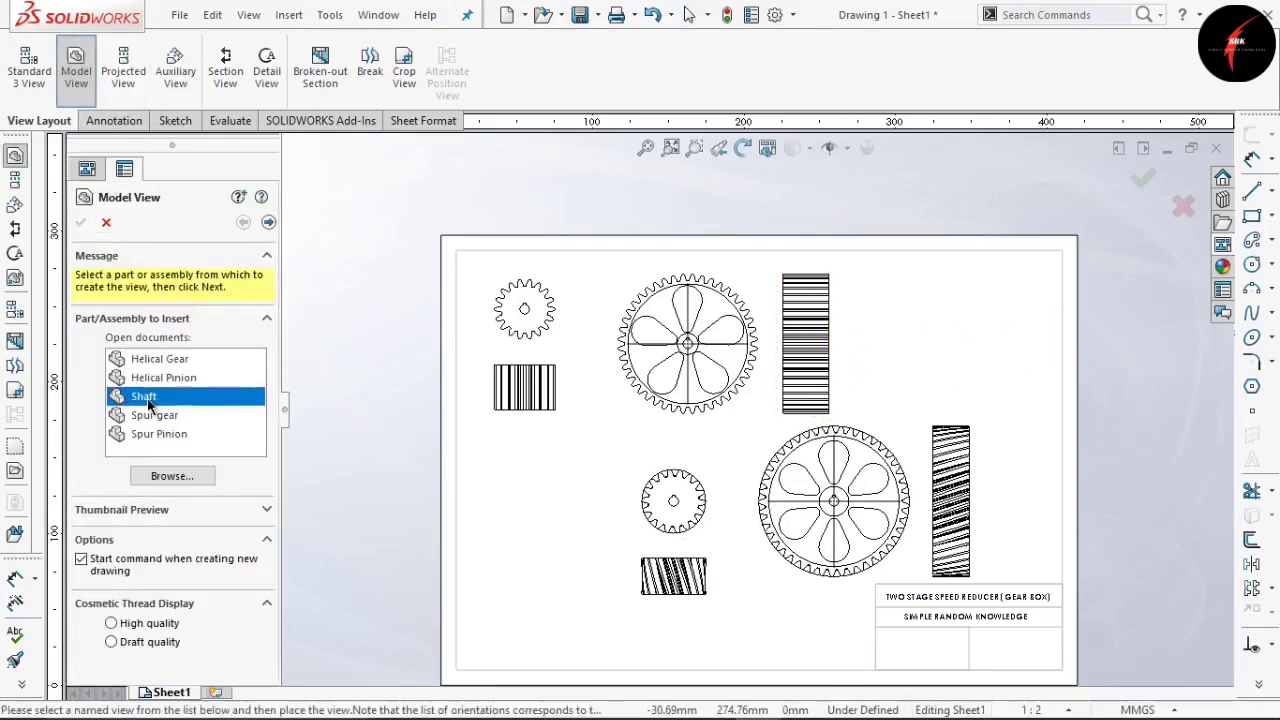
left_click(980, 333)
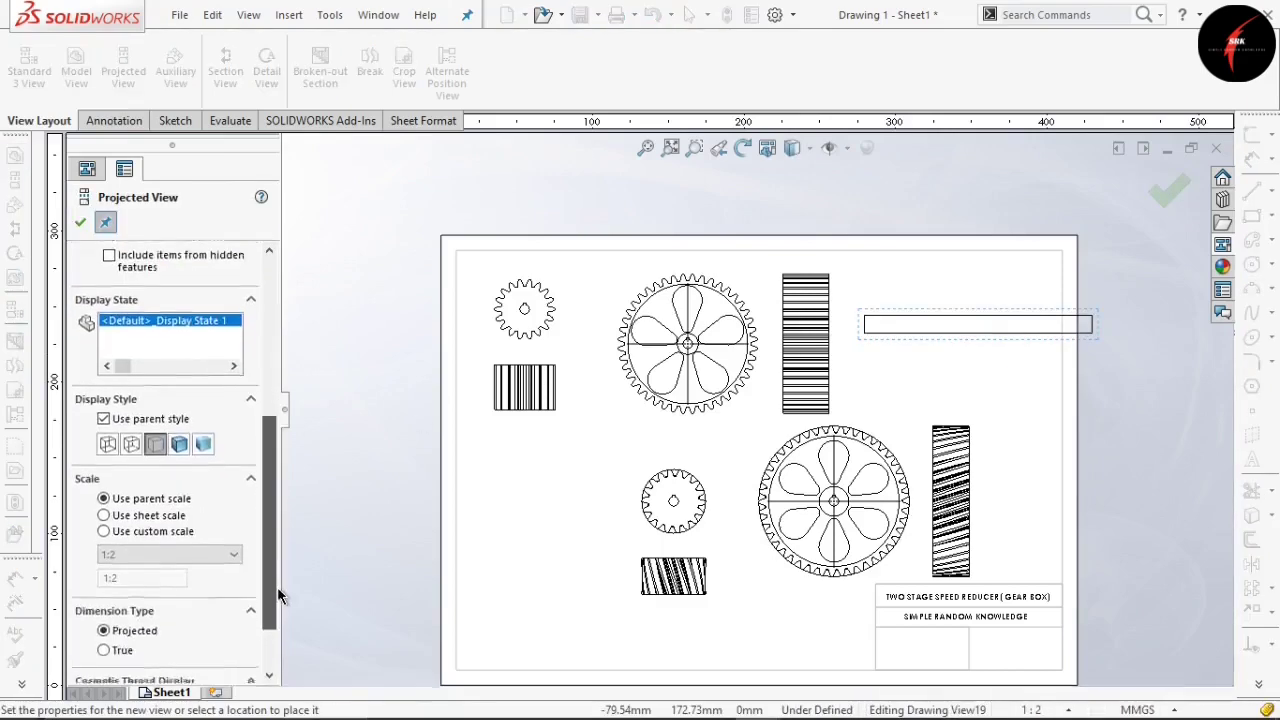
Try to apply a custom scale to the shaft view through the projected view settings
left_click(120, 524)
left_click(130, 546)
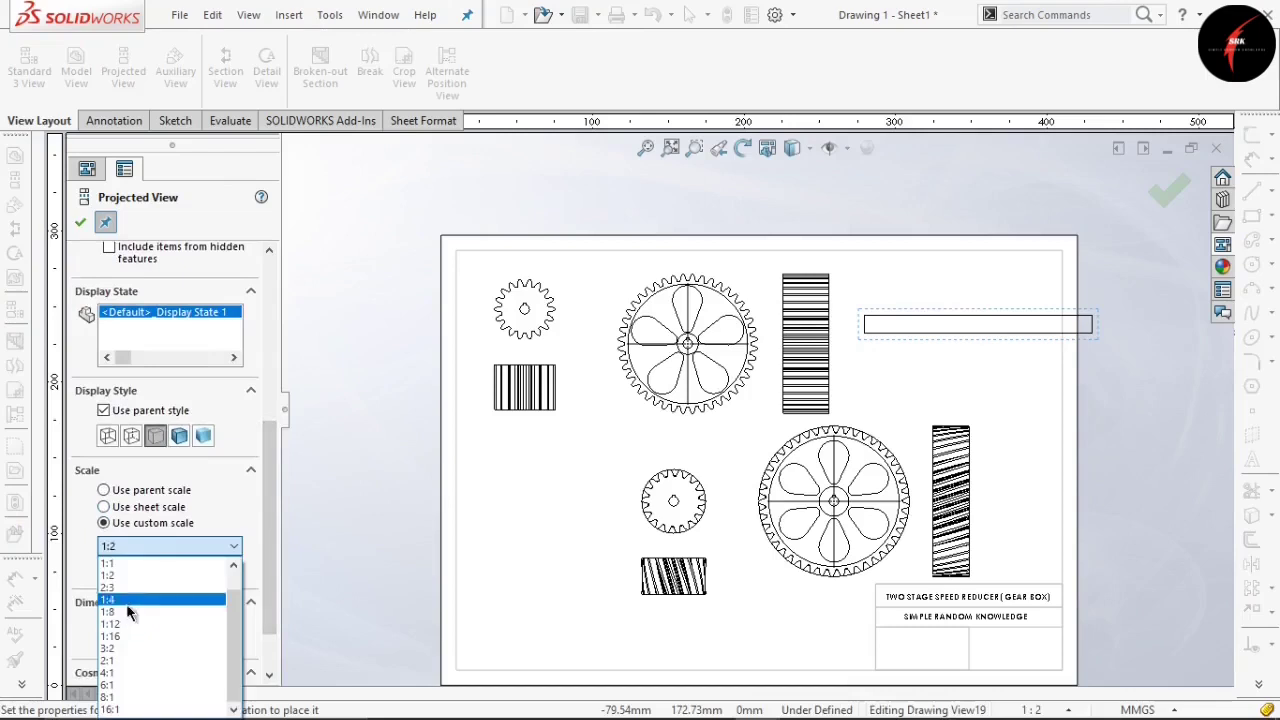
left_click(128, 612)
key("Escape")
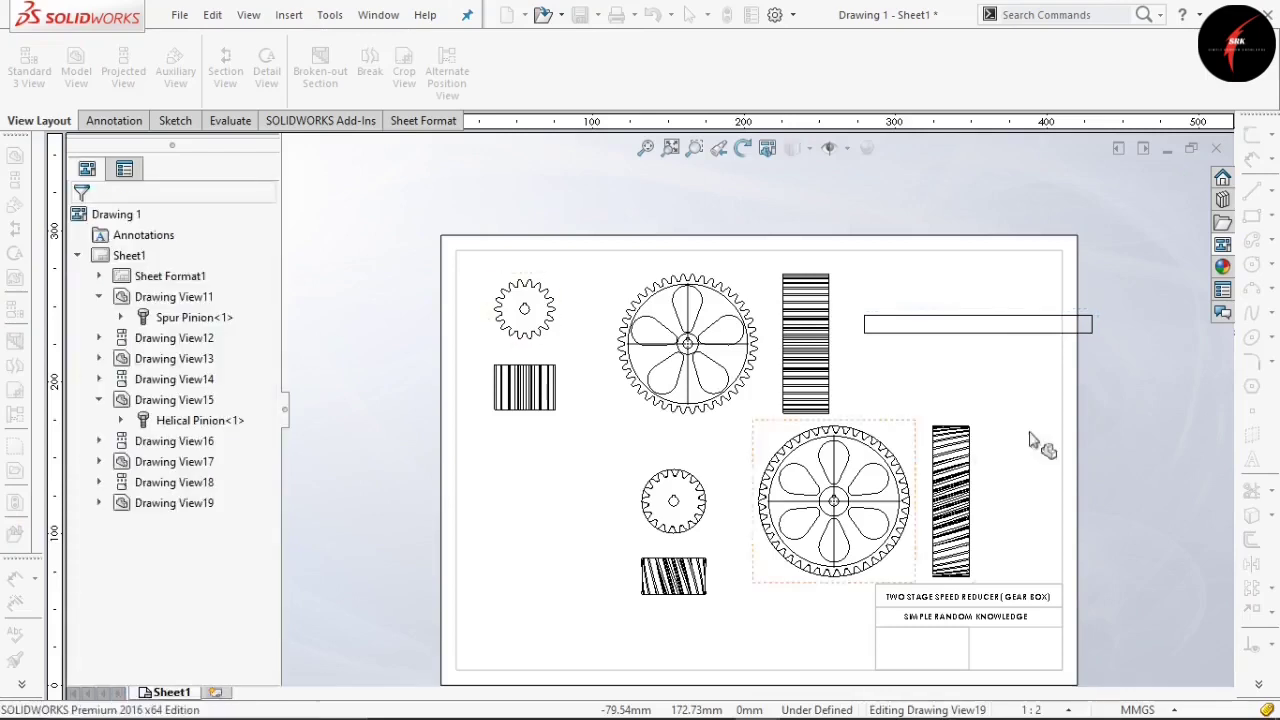
Reposition the shaft view and the spur gear's front and side views so they fit inside the sheet border
left_click(1029, 348)
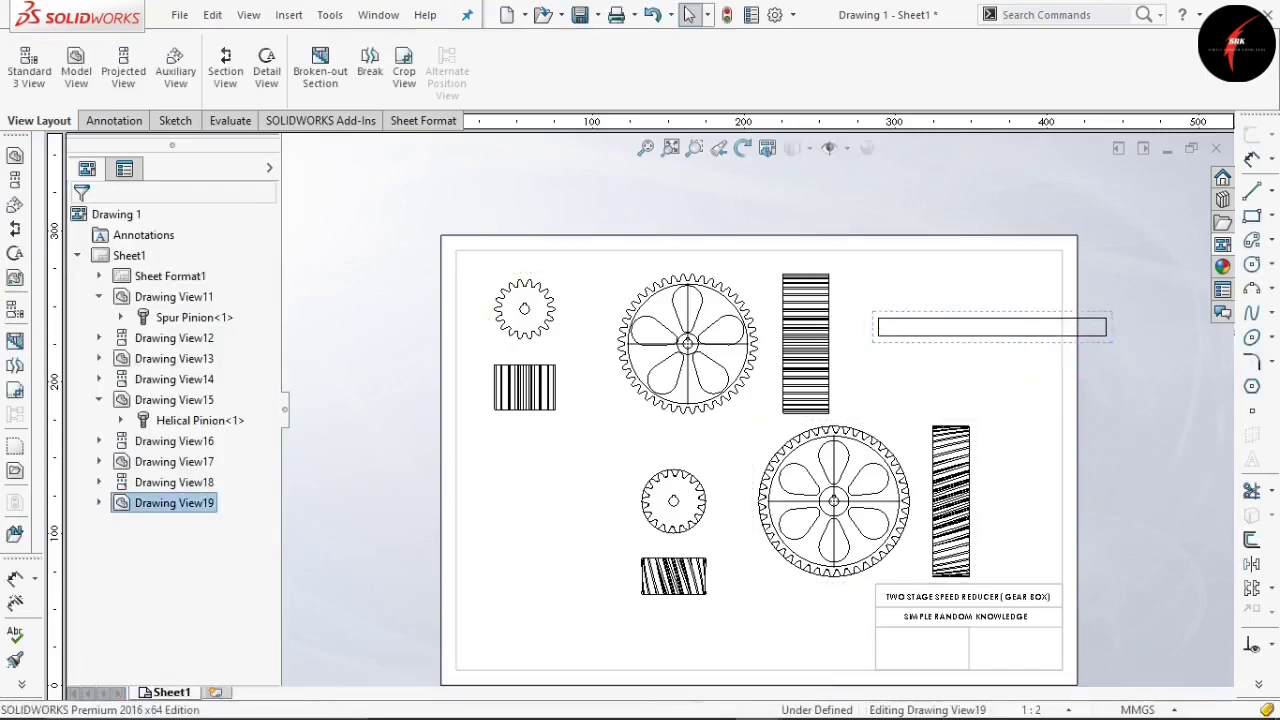
left_click_drag(632, 418, 618, 431)
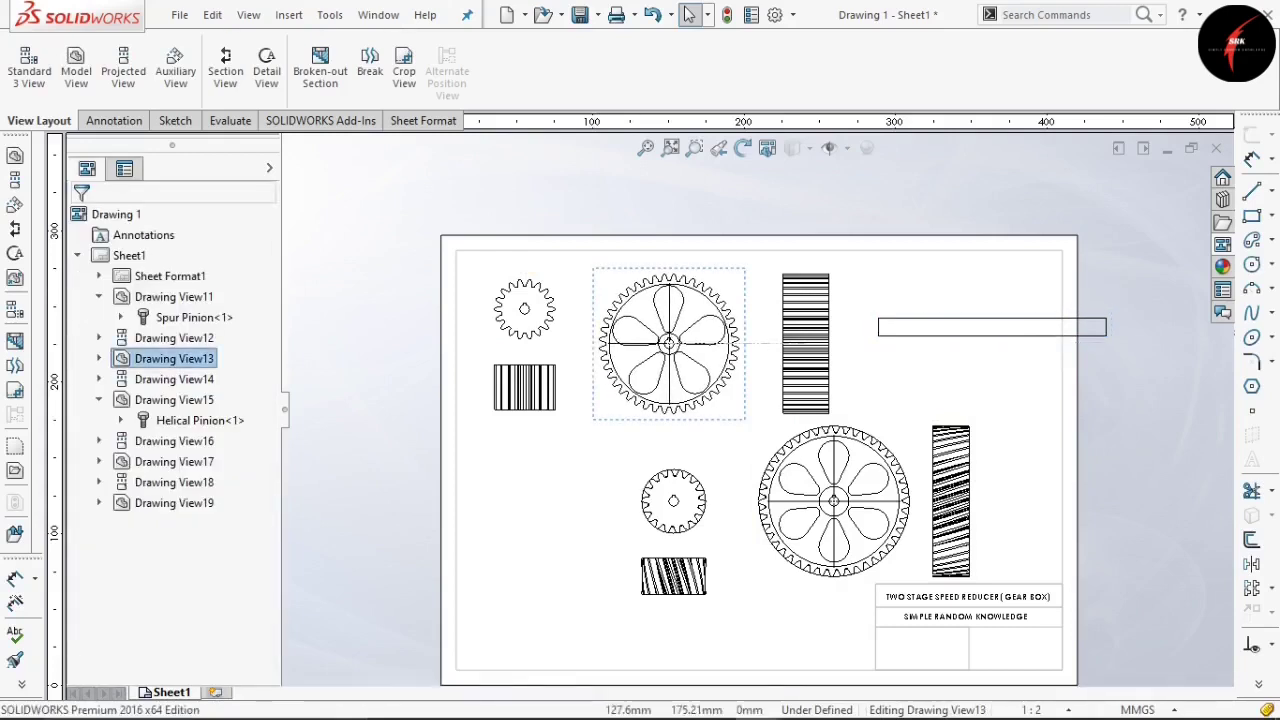
left_click_drag(835, 402, 803, 402)
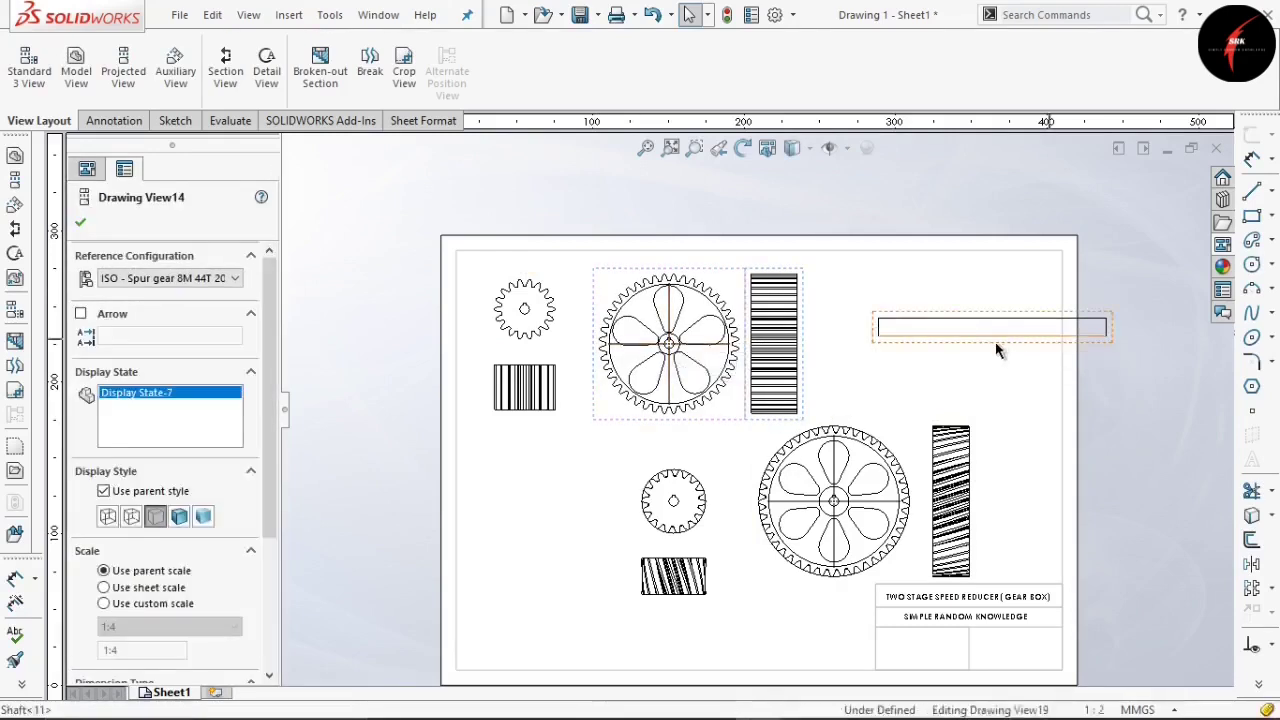
mouse_move(997, 349)
left_mouse_down()
mouse_move(986, 349)
mouse_move(1006, 337)
mouse_move(1001, 349)
left_mouse_up()
left_click_drag(1001, 349, 1001, 359)
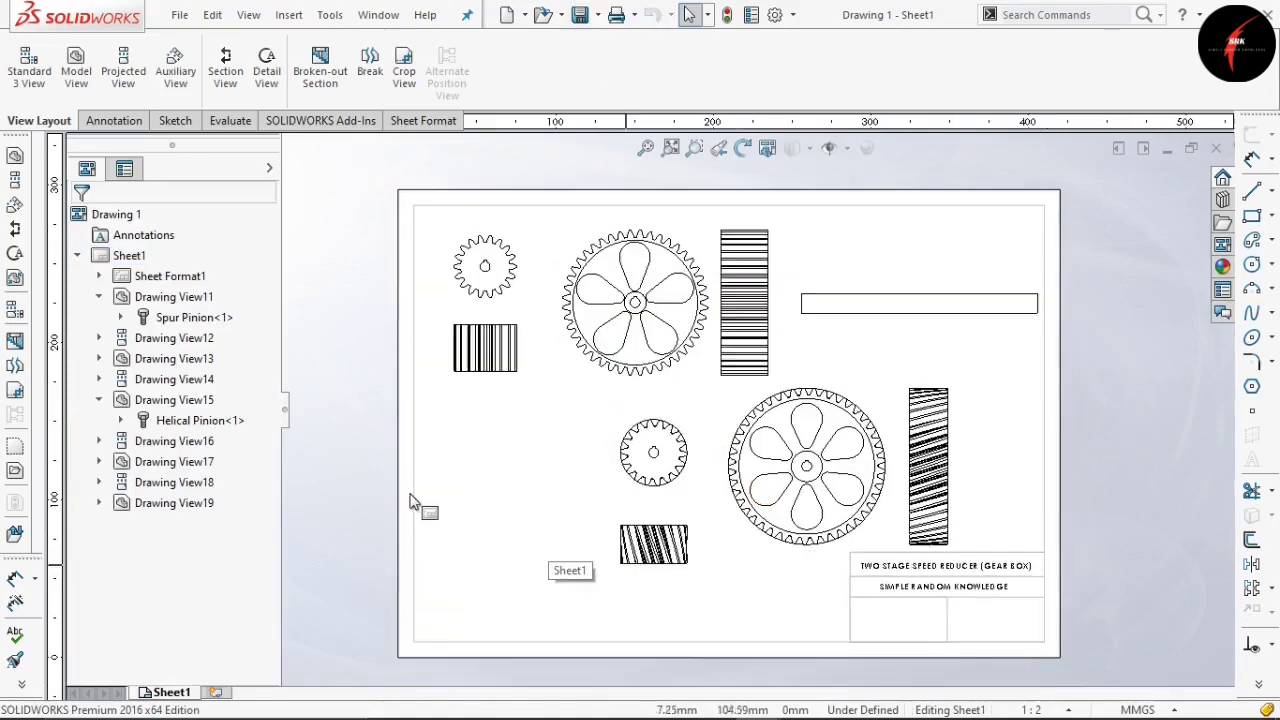
Insert a front view of the gear assembly in the sheet's lower-left area and project an isometric view from it
left_click(87, 63)
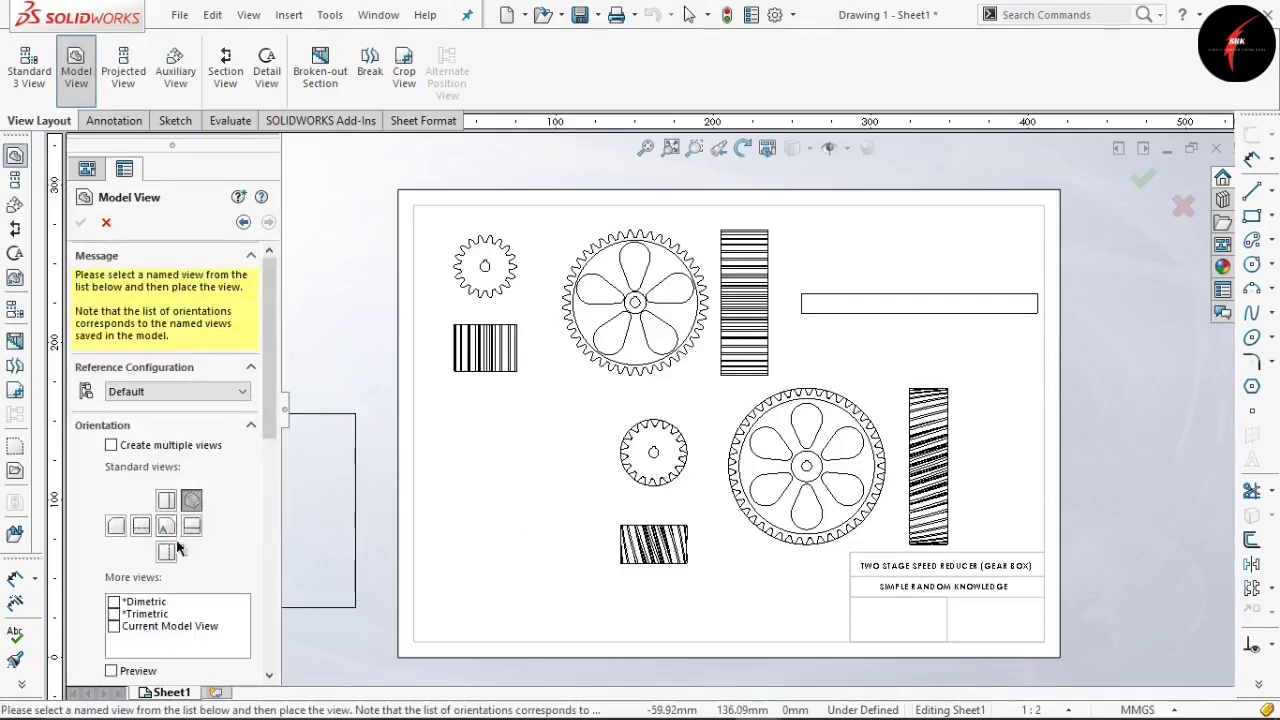
left_click(175, 548)
left_click(495, 538)
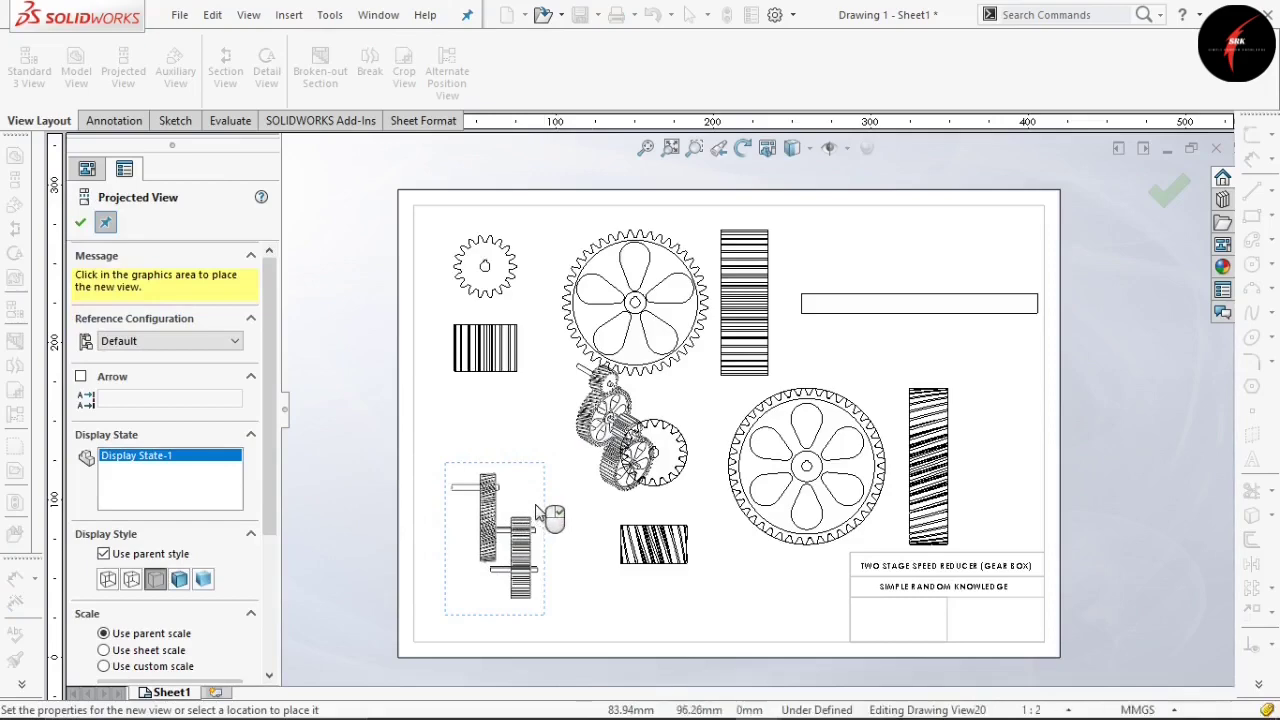
Finish projecting views and delete the assembly's front view, keeping only the isometric view
key("Escape")
key("Delete")
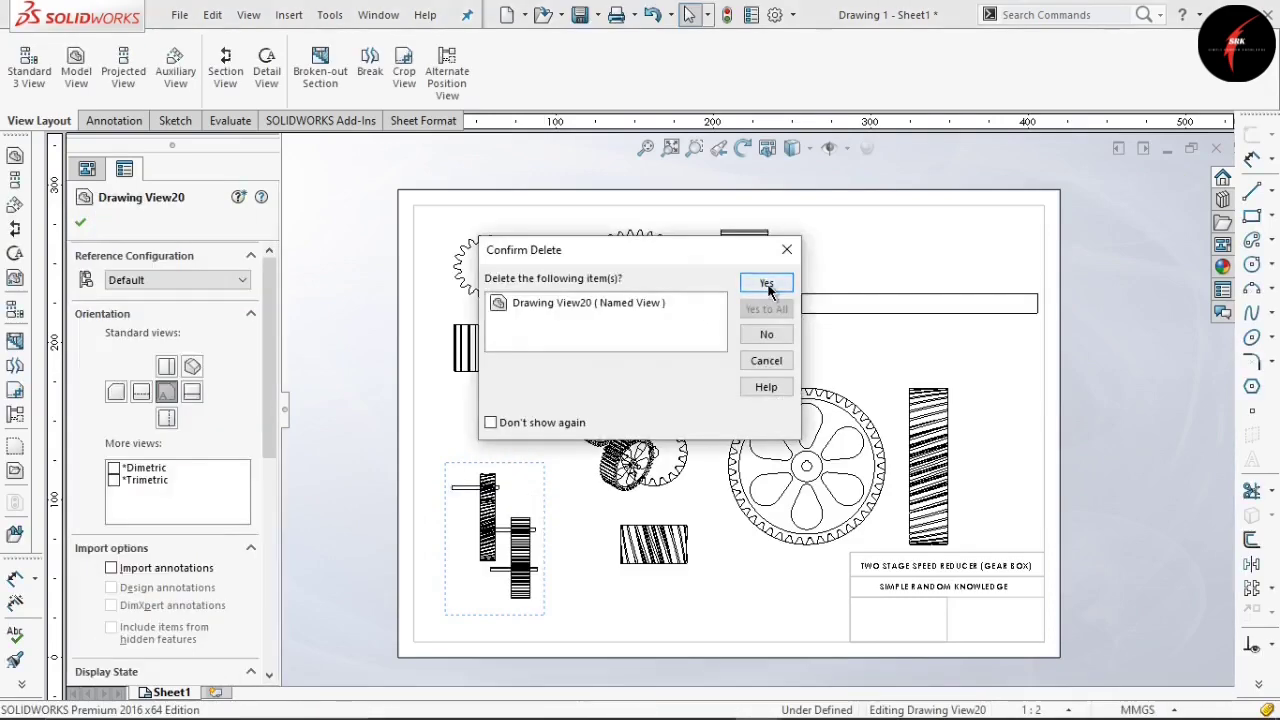
left_click(766, 285)
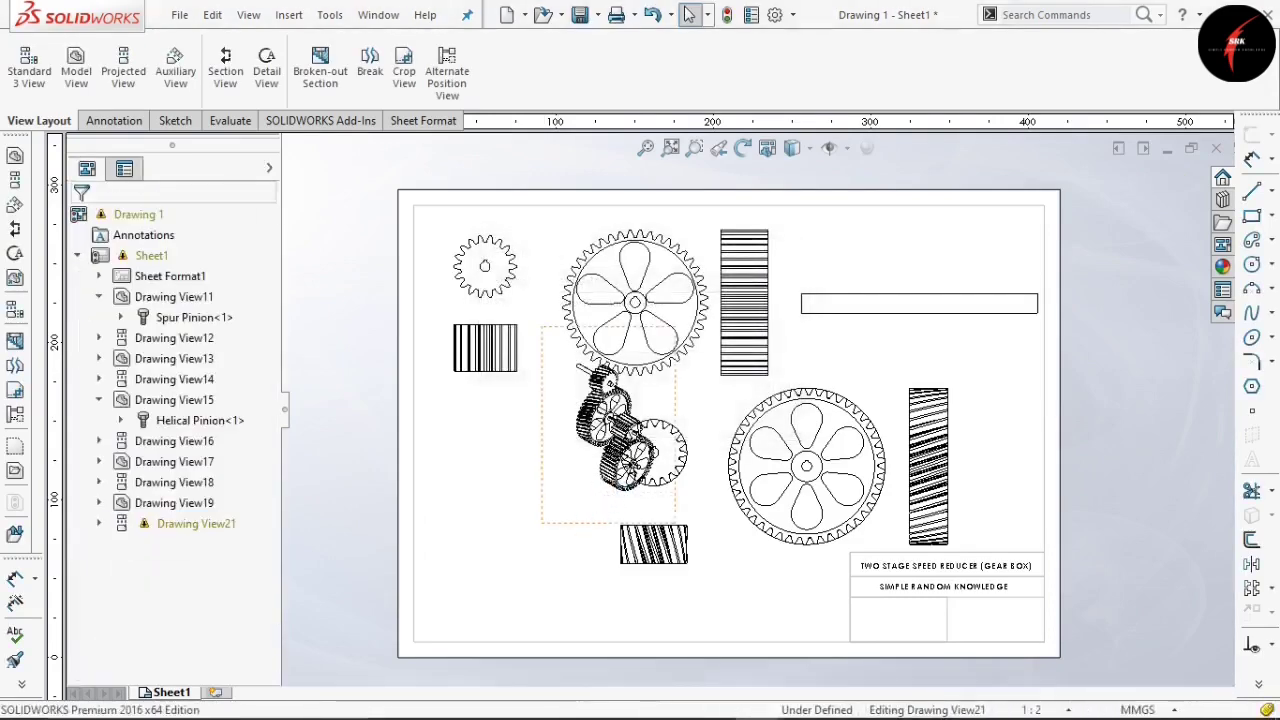
Place the assembly's isometric view in the sheet's lower-left corner at a custom scale of 1:6 and save the drawing
left_click(531, 556)
mouse_move(484, 604)
left_mouse_down()
mouse_move(443, 634)
mouse_move(449, 643)
left_mouse_up()
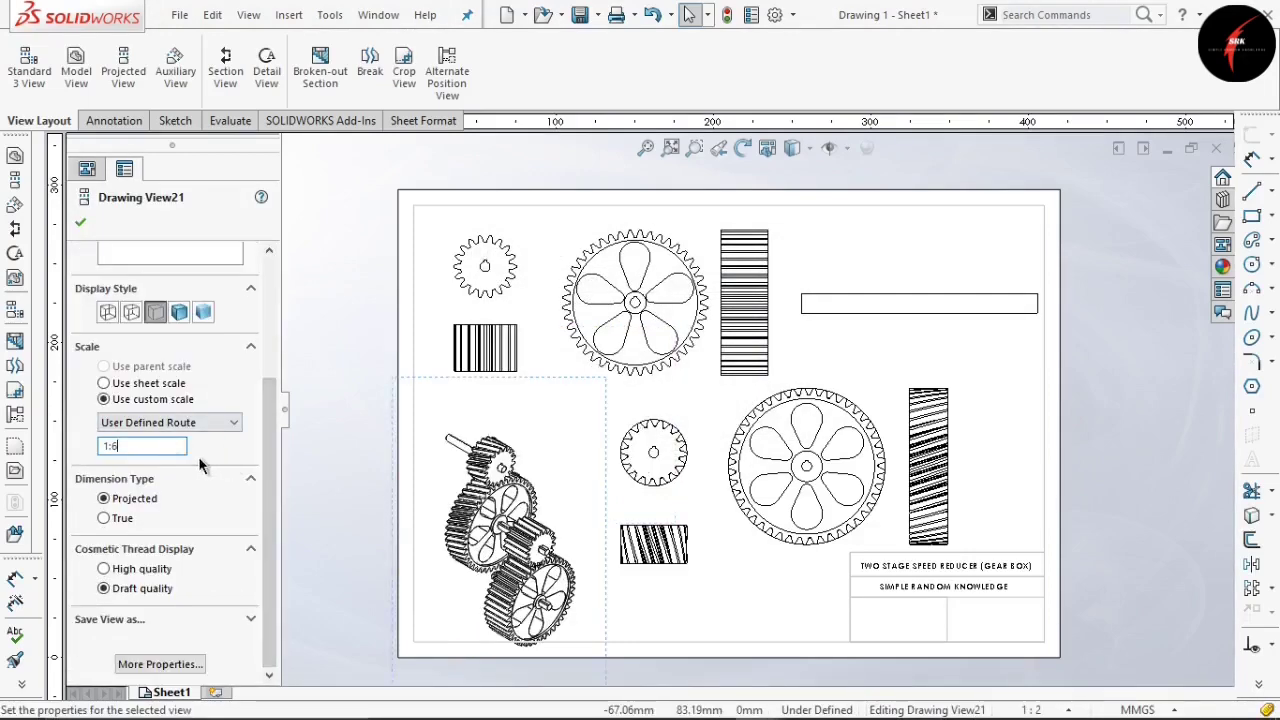
left_click(578, 16)
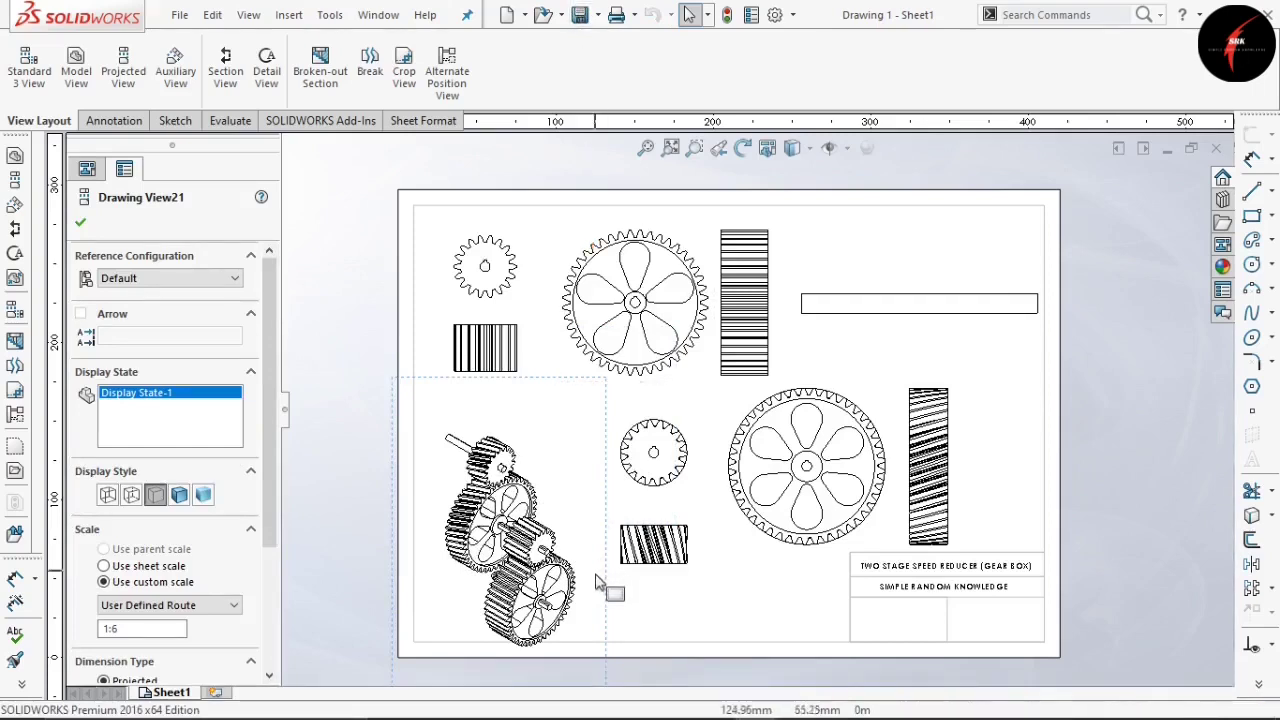
left_click(757, 598)
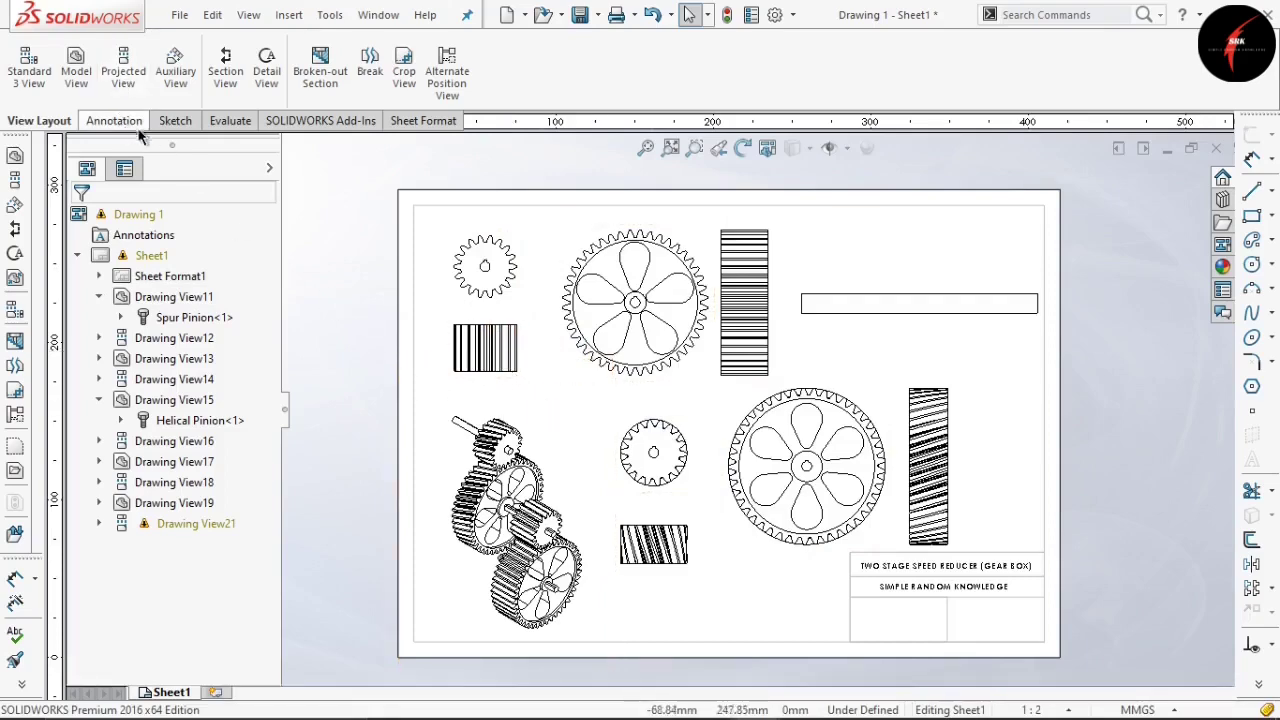
Add a Smart Dimension for the spur pinion's face width beside its projected view
left_click(105, 121)
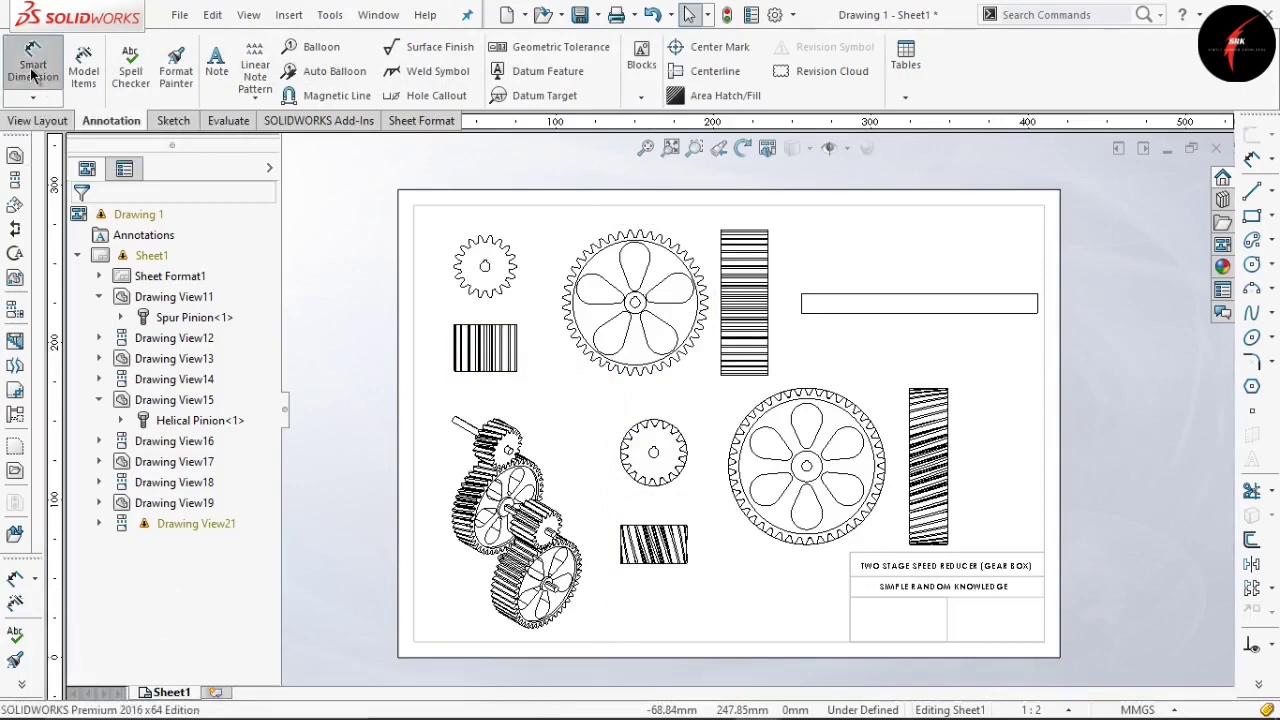
left_click(58, 85)
scroll(423, 326, "down", 3)
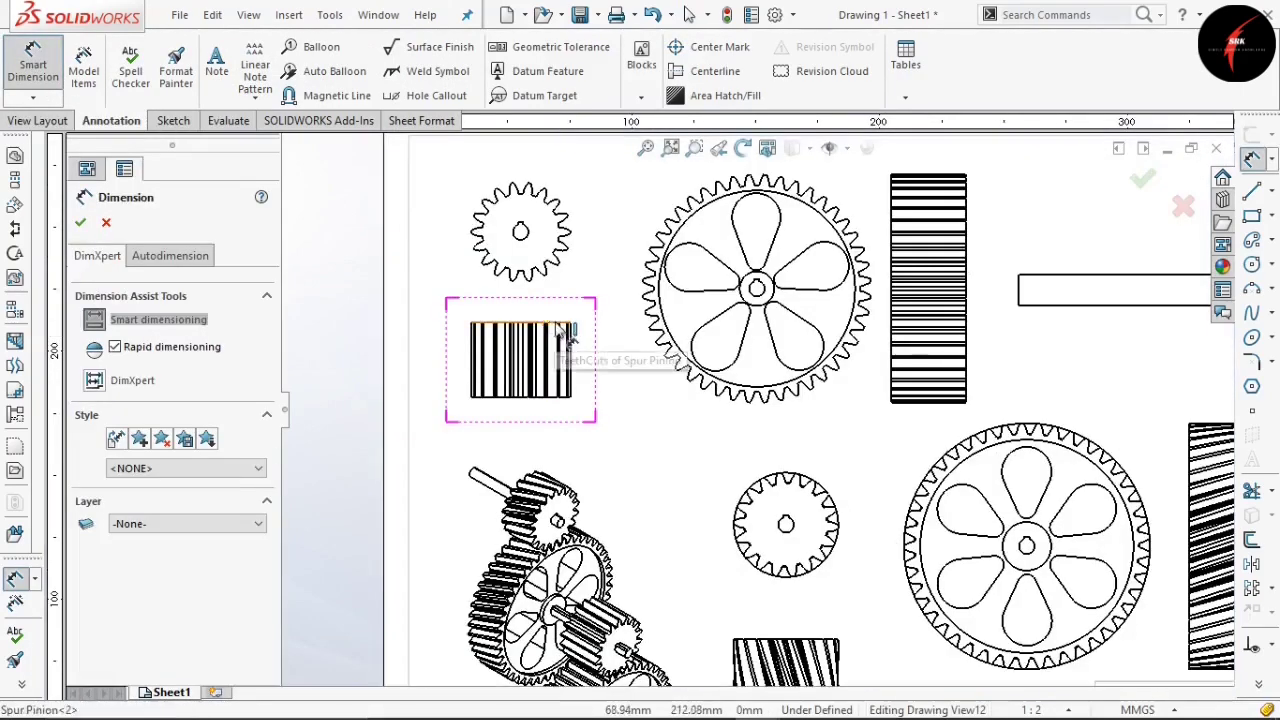
left_click(560, 328)
left_click(556, 403)
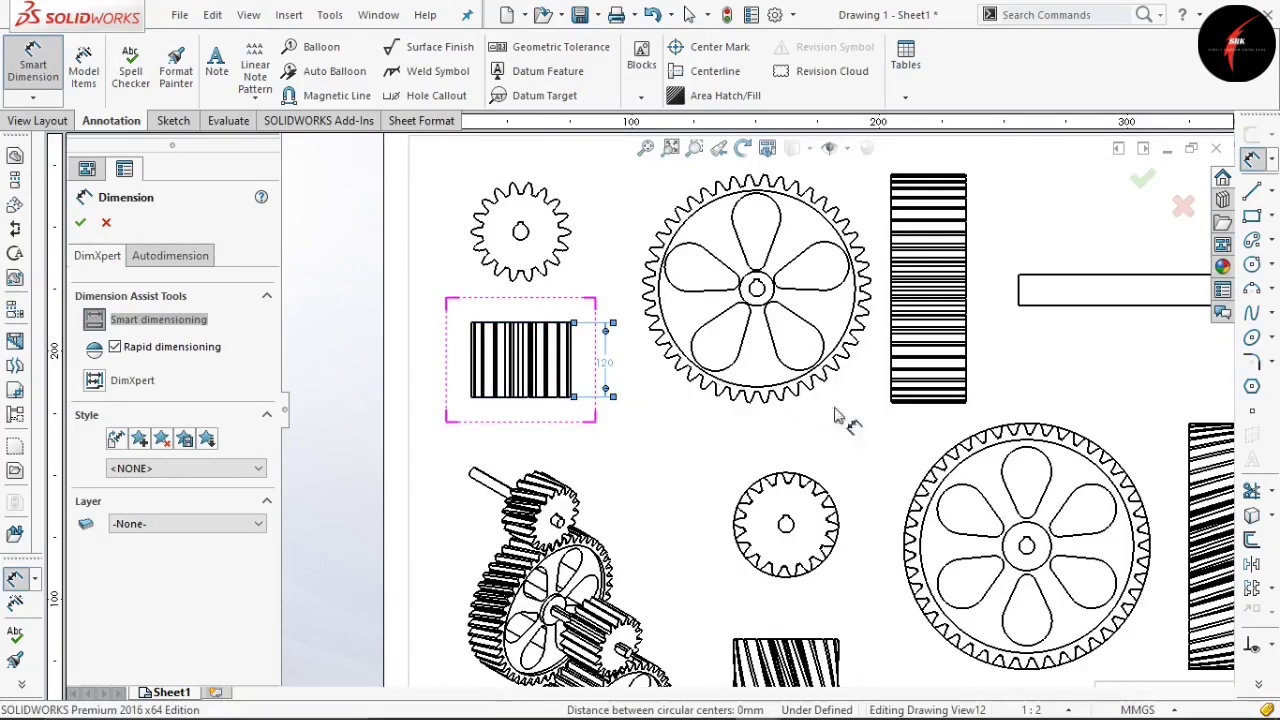
Dimension the spur gear's face width below its side view
left_click(948, 420)
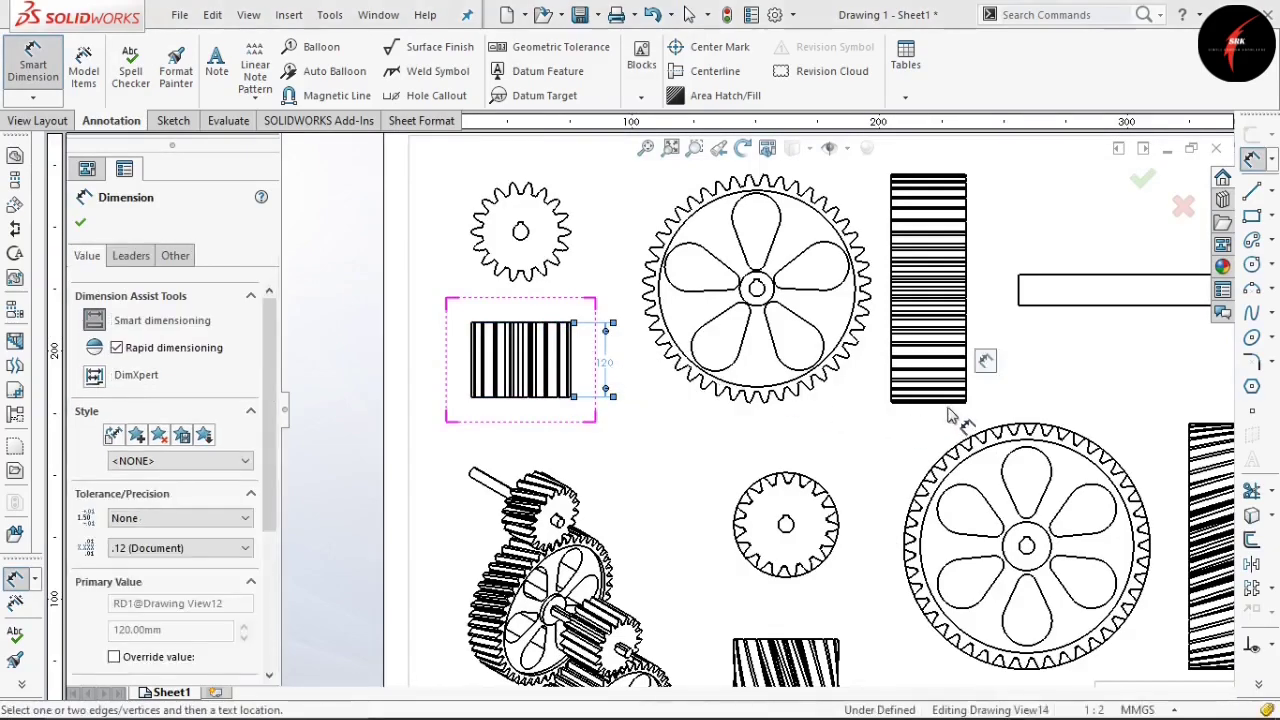
scroll(950, 418, "down", 2)
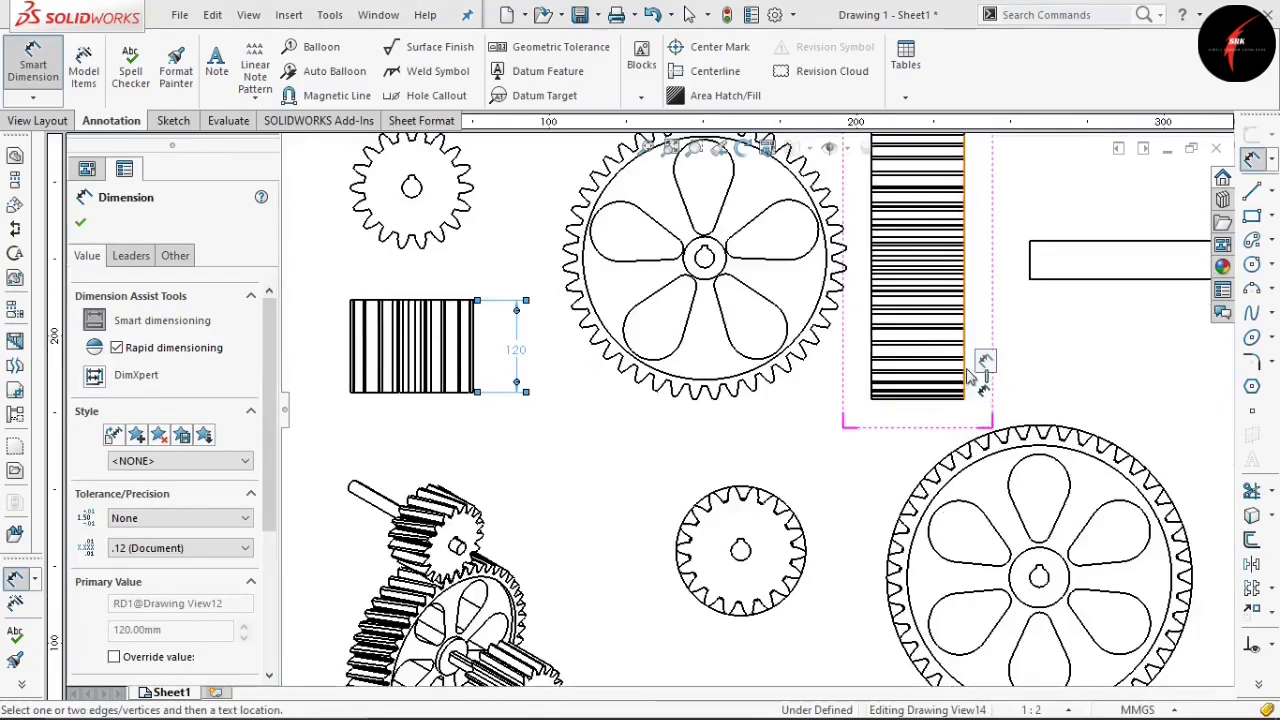
left_click(870, 369)
left_click(910, 414)
Dimension the helical pinion's face width beside its projected view
scroll(791, 555, "up", 1)
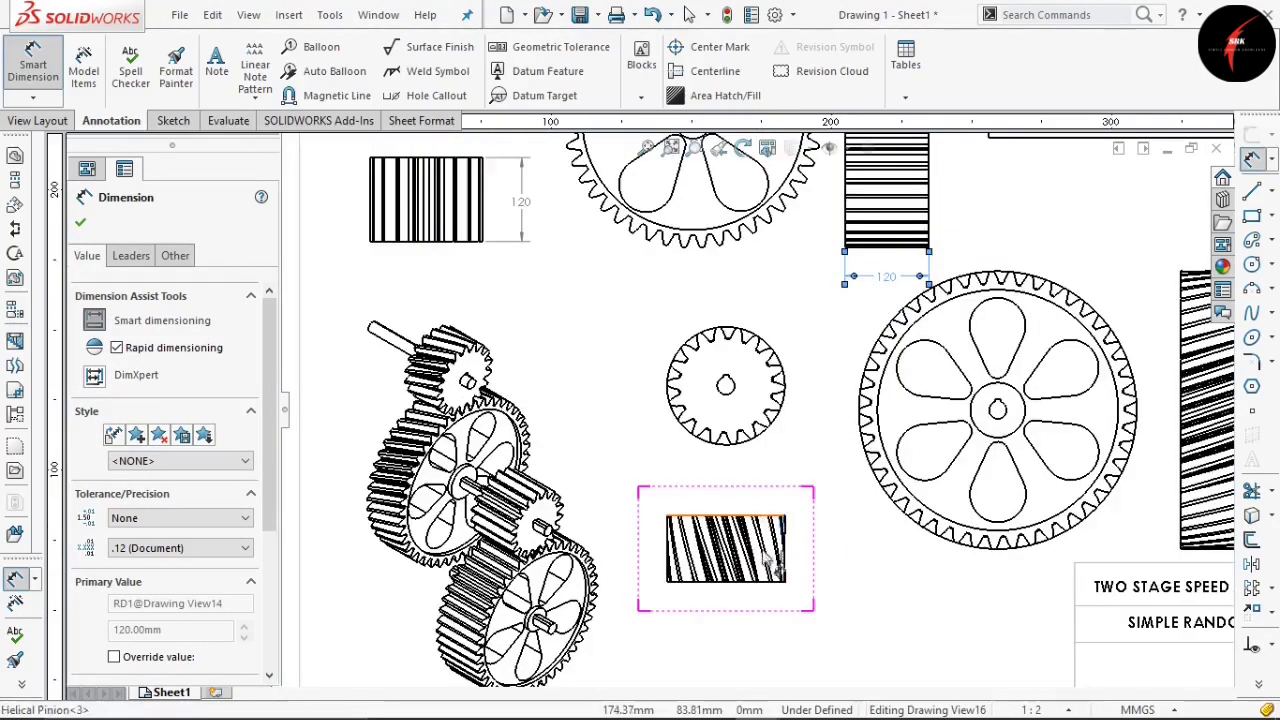
left_click(755, 581)
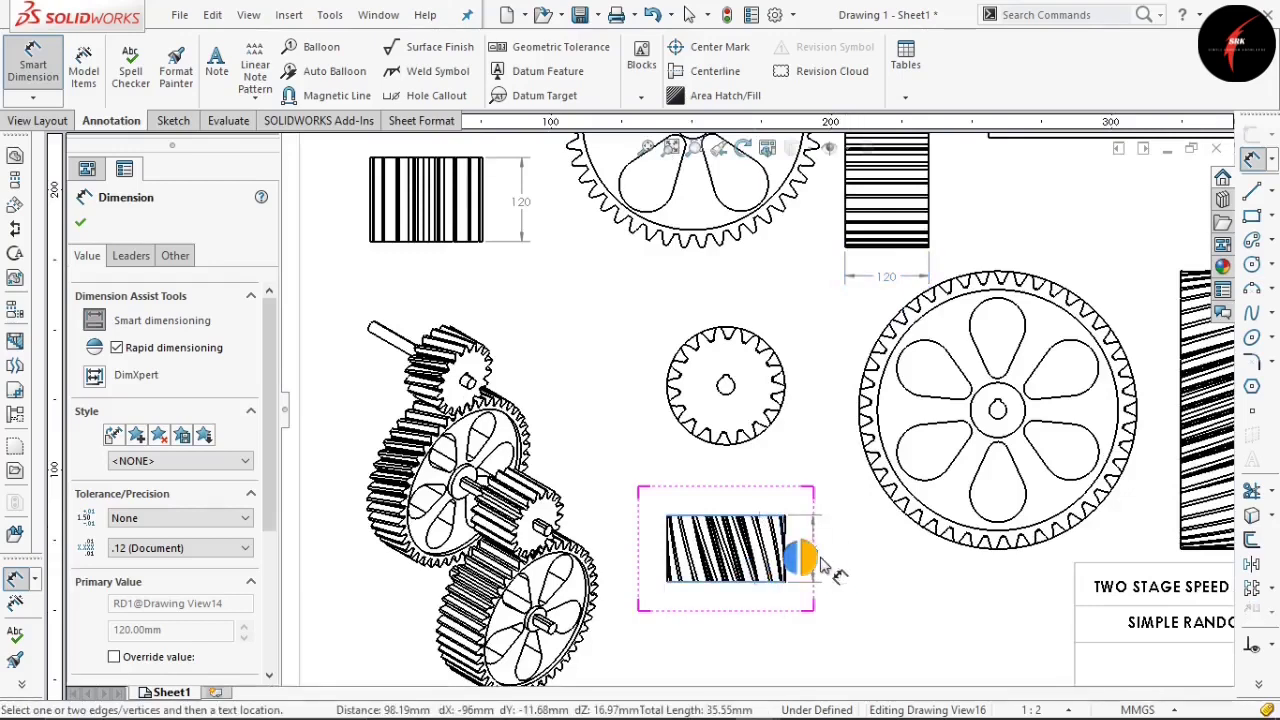
left_click(849, 577)
Dimension the helical gear's face width above its side view
scroll(900, 515, "up", 3)
scroll(1043, 430, "down", 3)
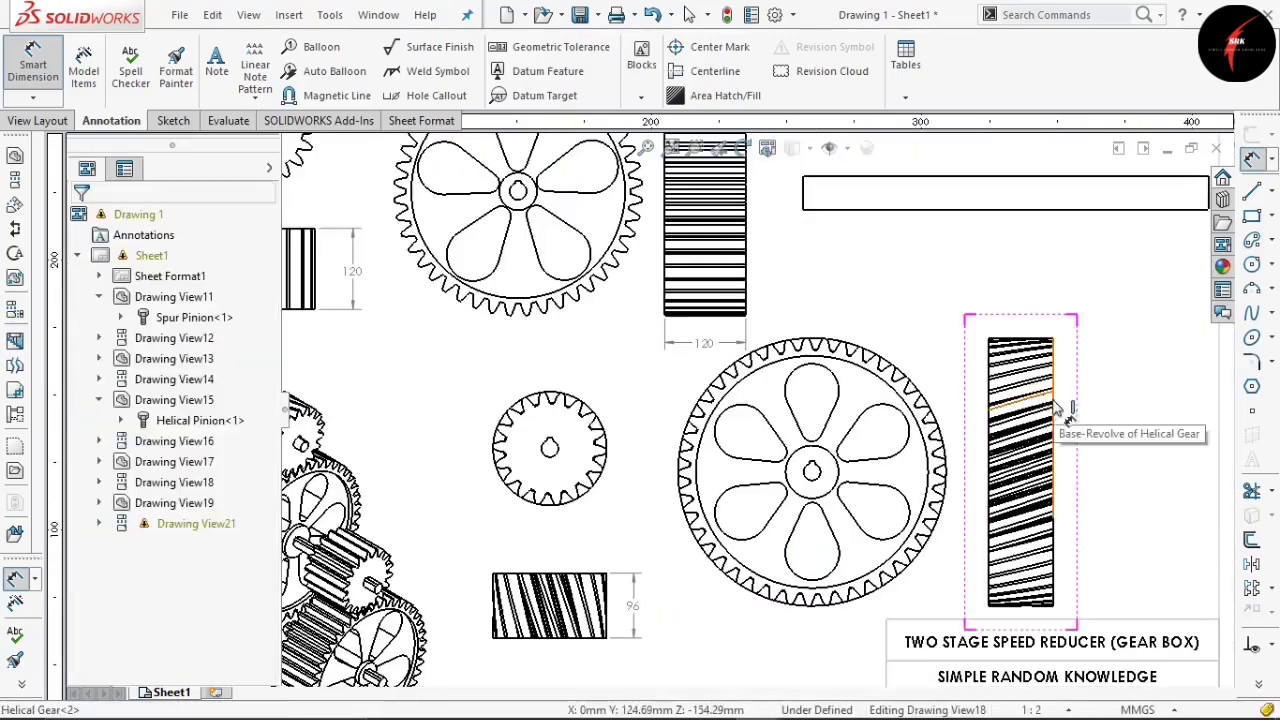
left_click(1053, 408)
left_click(989, 398)
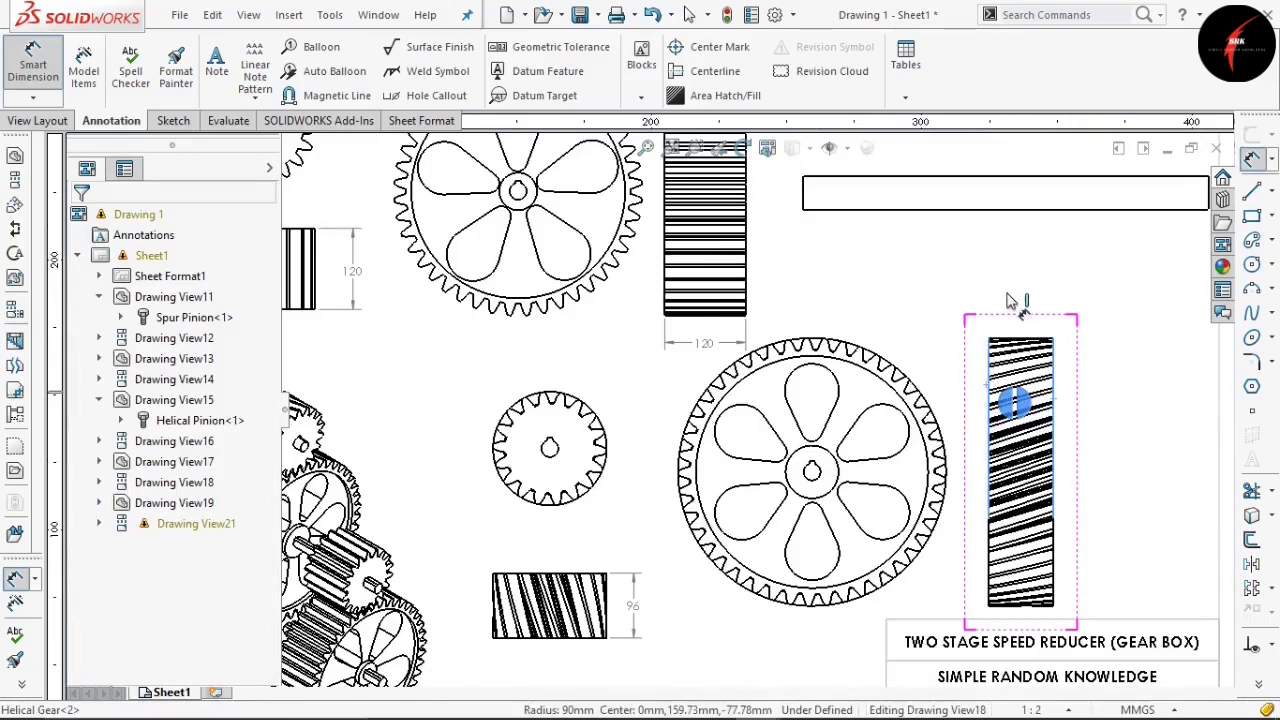
left_click(1013, 305)
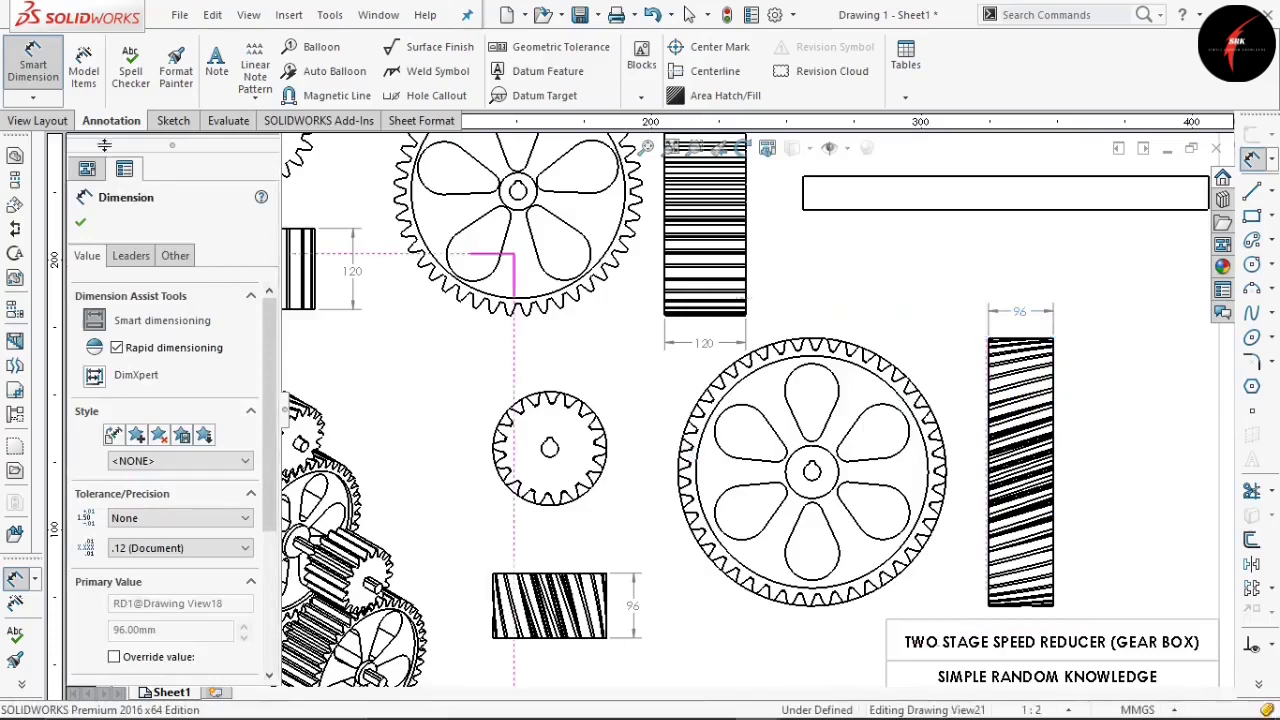
Add a two-line note in 16-point text below the spur pinion's projected view reading "Spur Pinion" and "Teeth -18"
left_click(216, 91)
scroll(374, 358, "up", 2)
scroll(436, 363, "down", 2)
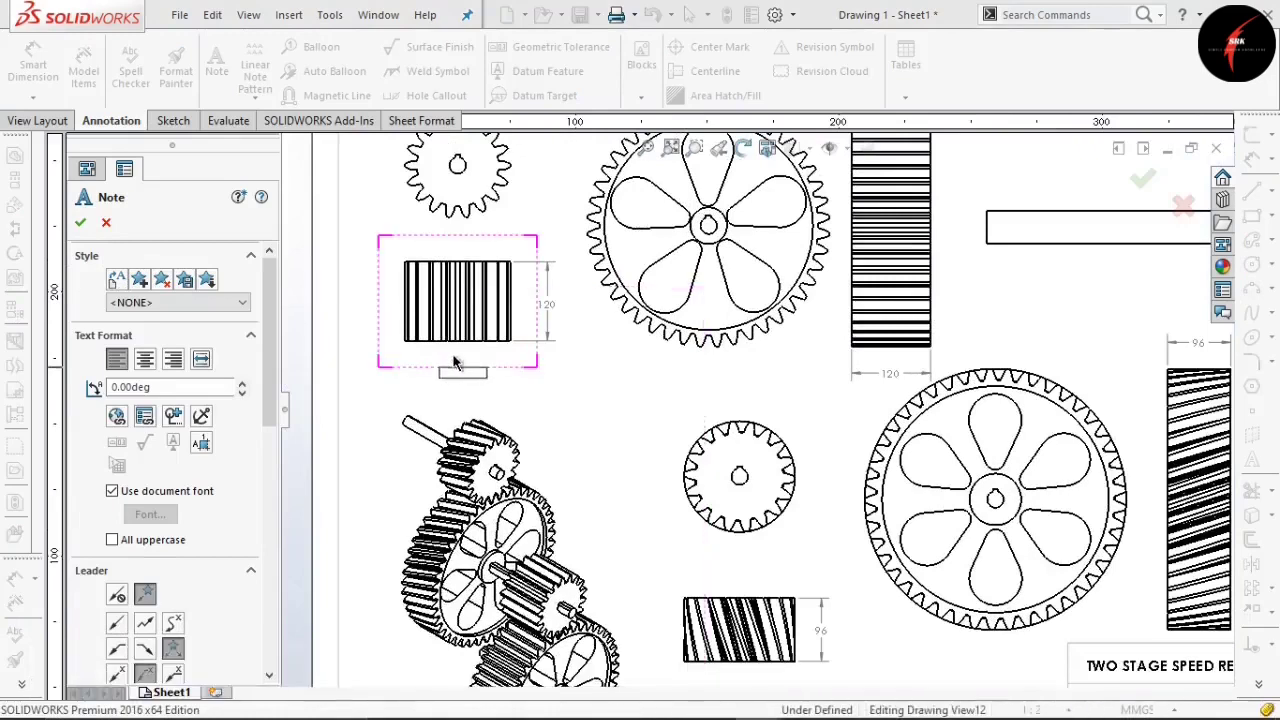
left_click(455, 363)
left_click(672, 322)
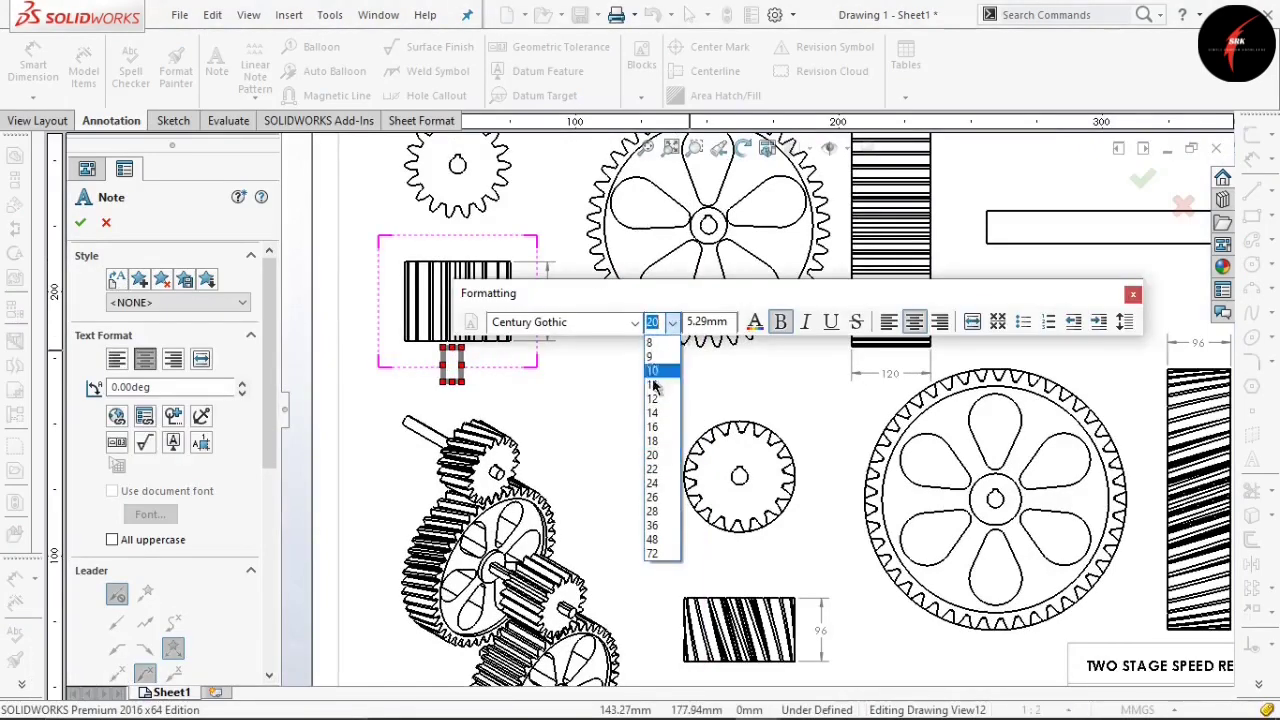
left_click(658, 453)
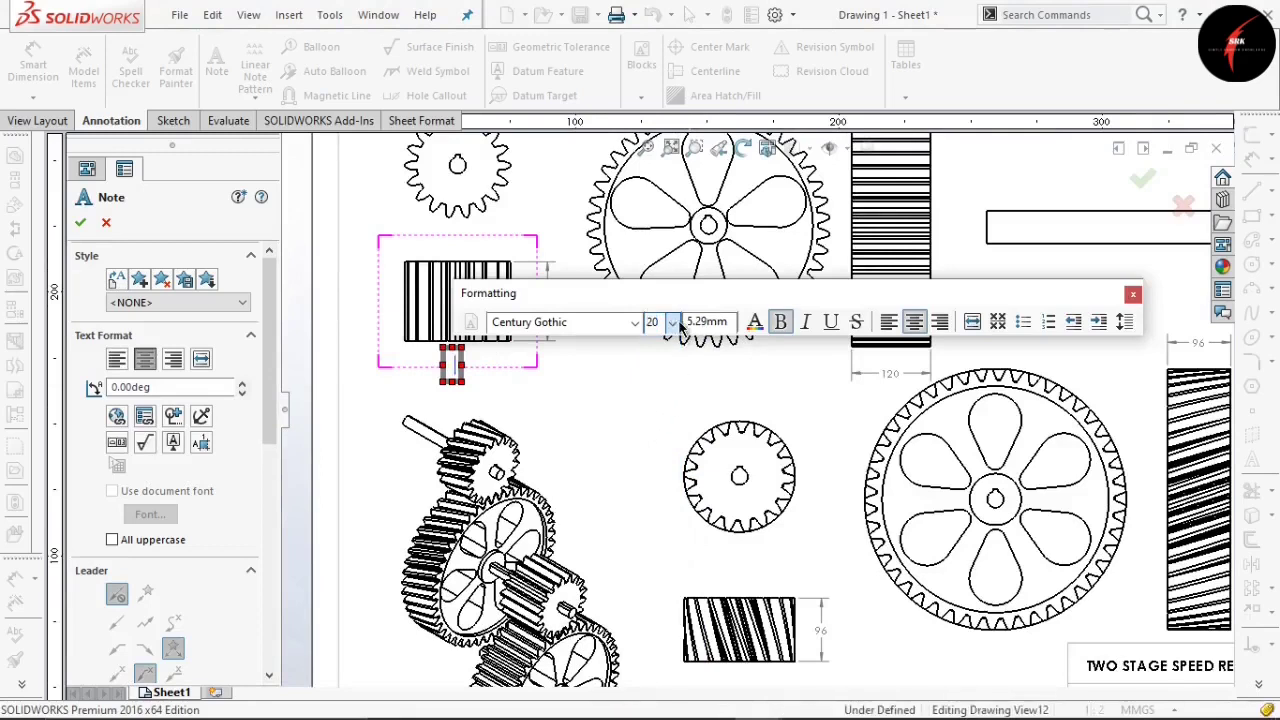
type("Spur")
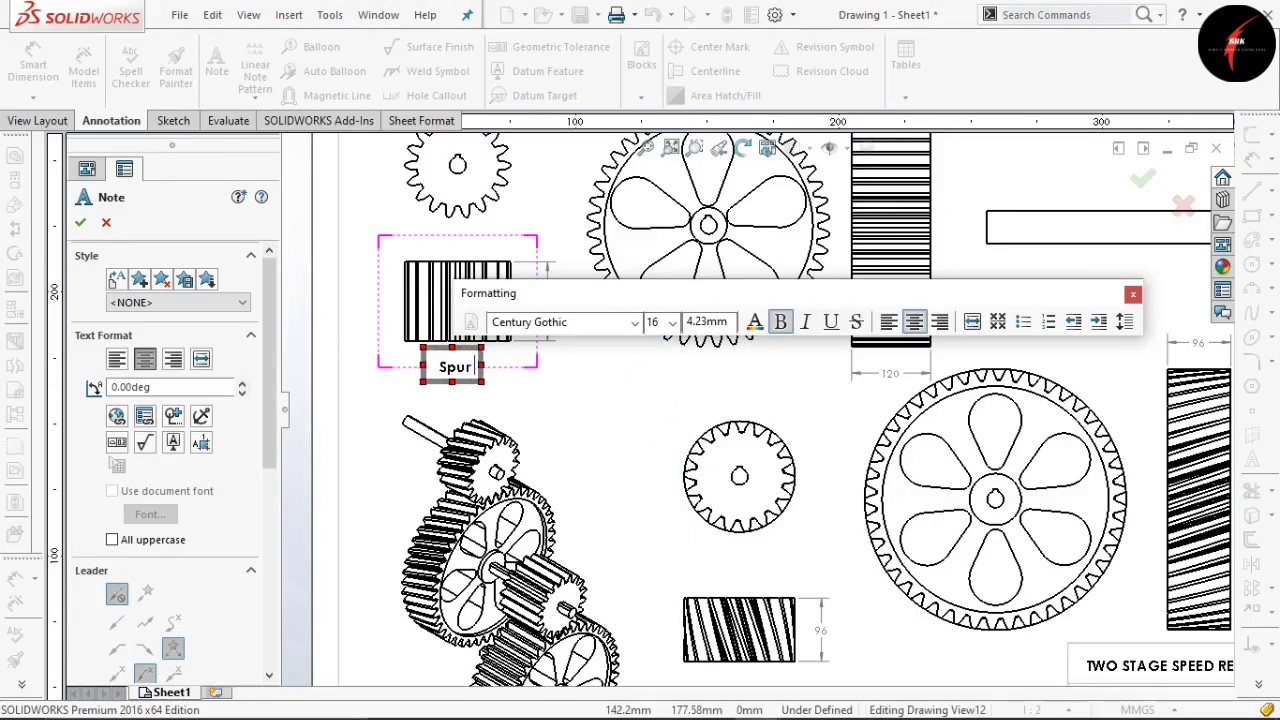
type(" Pinion Teeth -18")
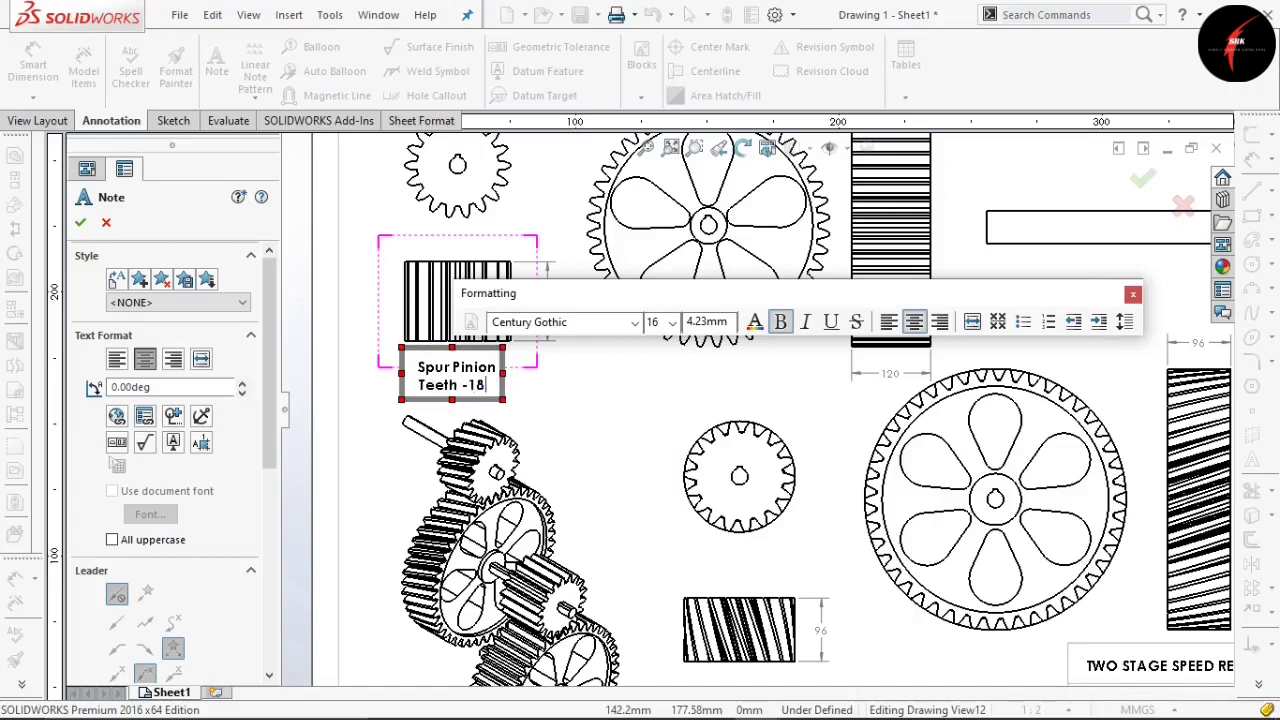
Place another copy of the note below the spur gear's front view and change its text to "Spur Gear" and "Teeth -44"
left_click(714, 370)
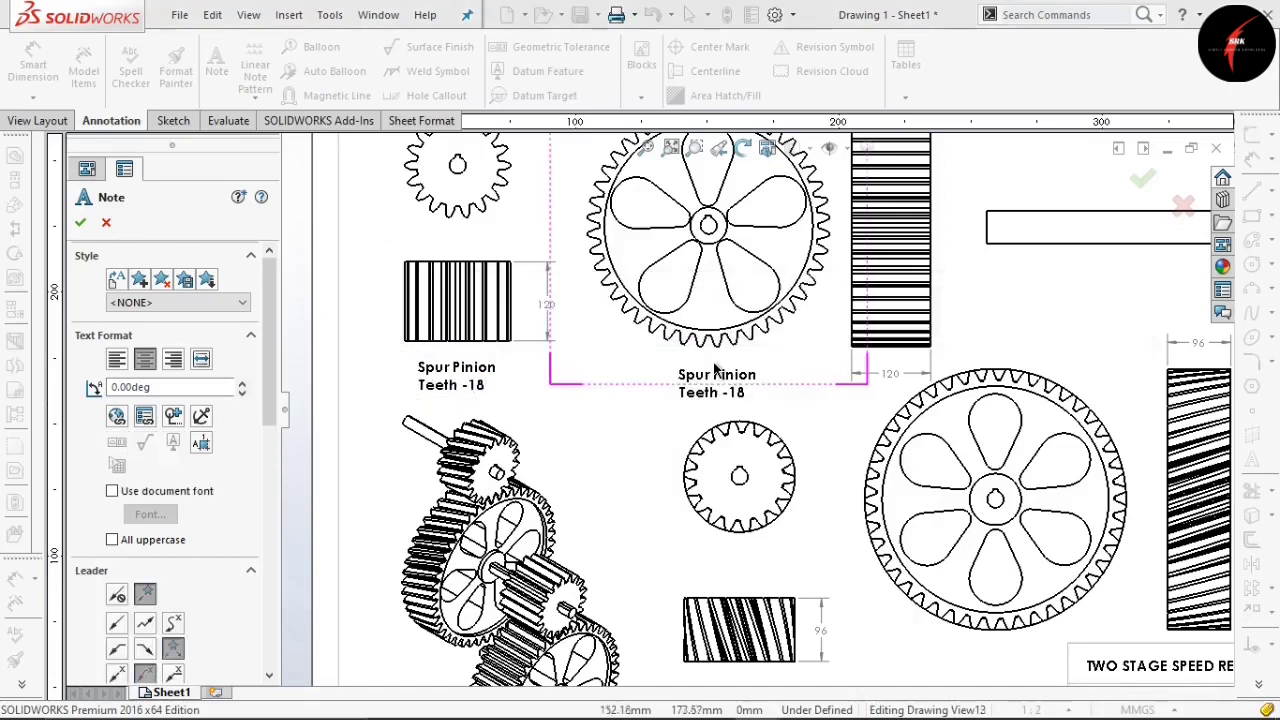
double_click(714, 372)
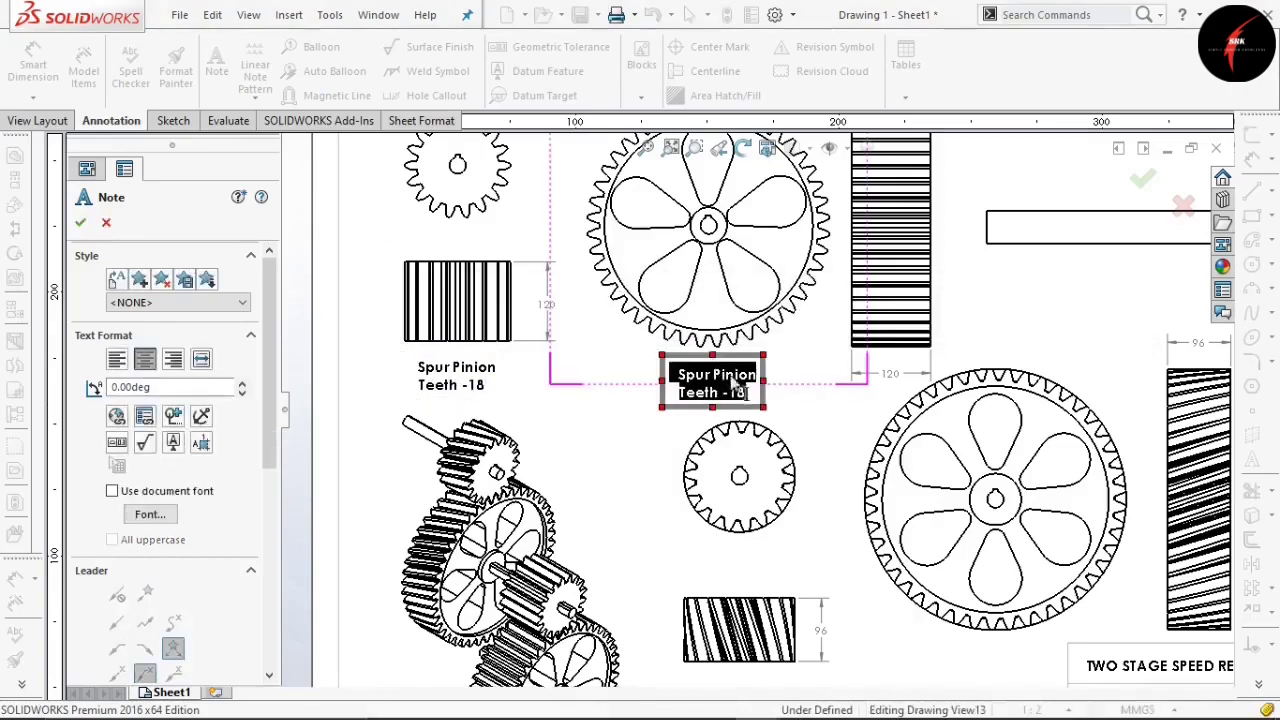
left_click(755, 381)
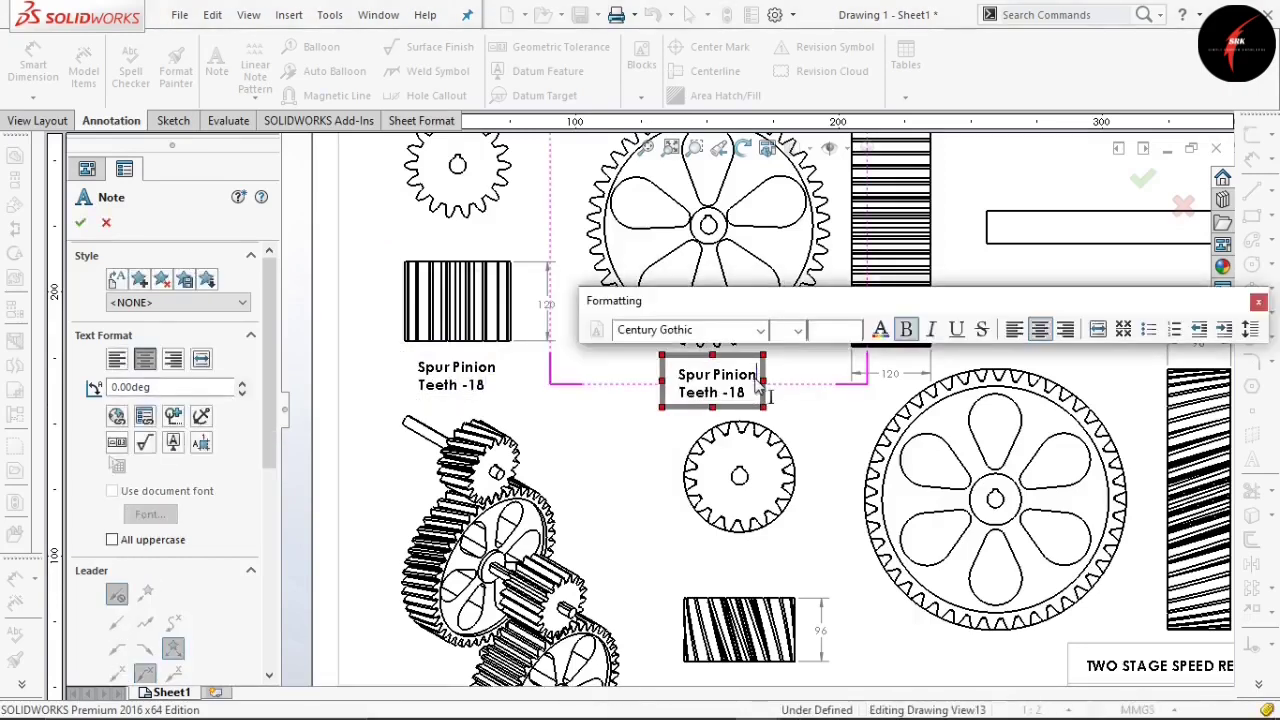
key("BackSpace")
key("BackSpace")
key("BackSpace")
key("BackSpace")
key("BackSpace")
key("BackSpace")
key("BackSpace")
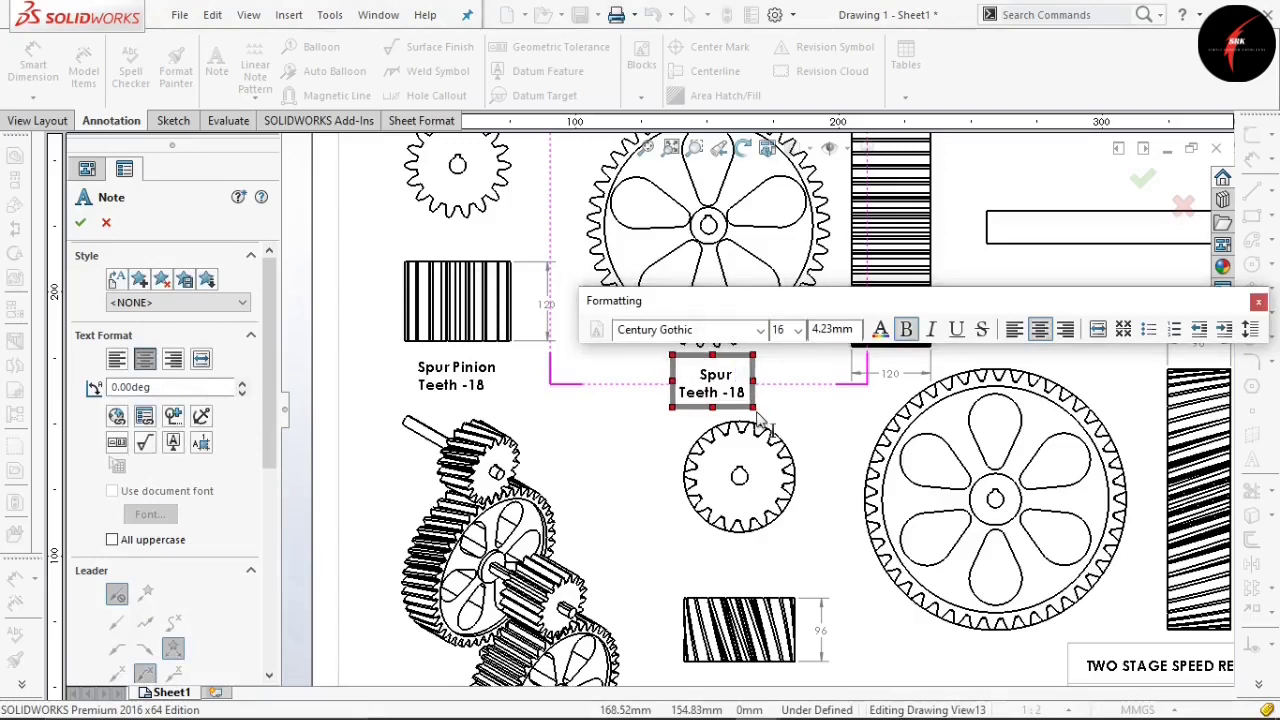
type("Gear")
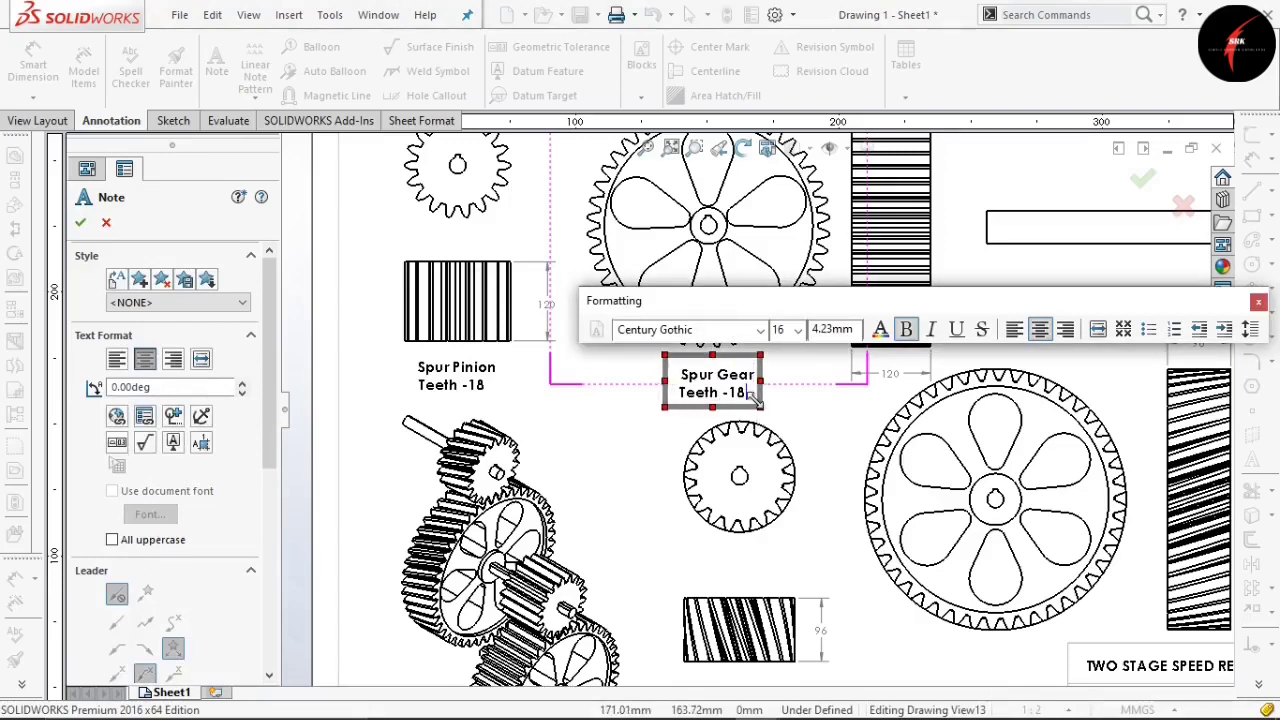
key("BackSpace")
type("44")
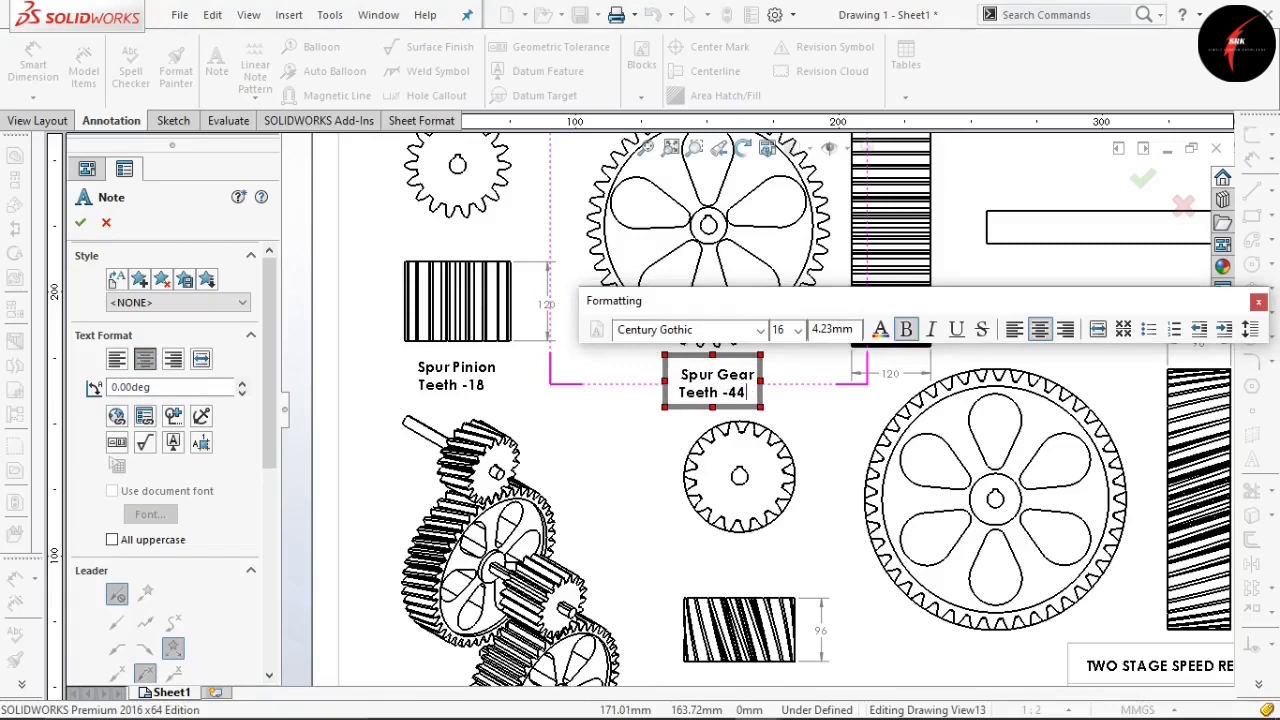
Place a further note below the helical pinion's projected view, edit it to "Helical Pinion" and "Teeth -18", and end the Note command
scroll(755, 400, "up", 2)
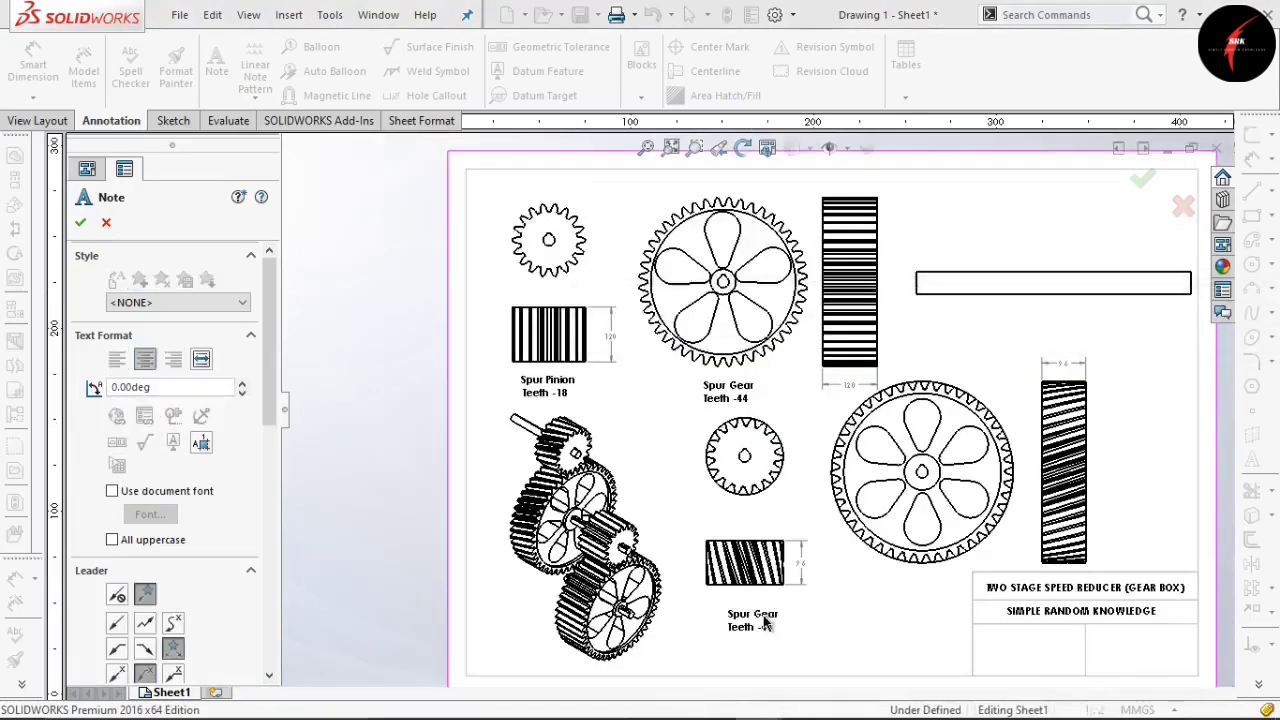
left_click(762, 621)
scroll(762, 622, "down", 3)
double_click(765, 625)
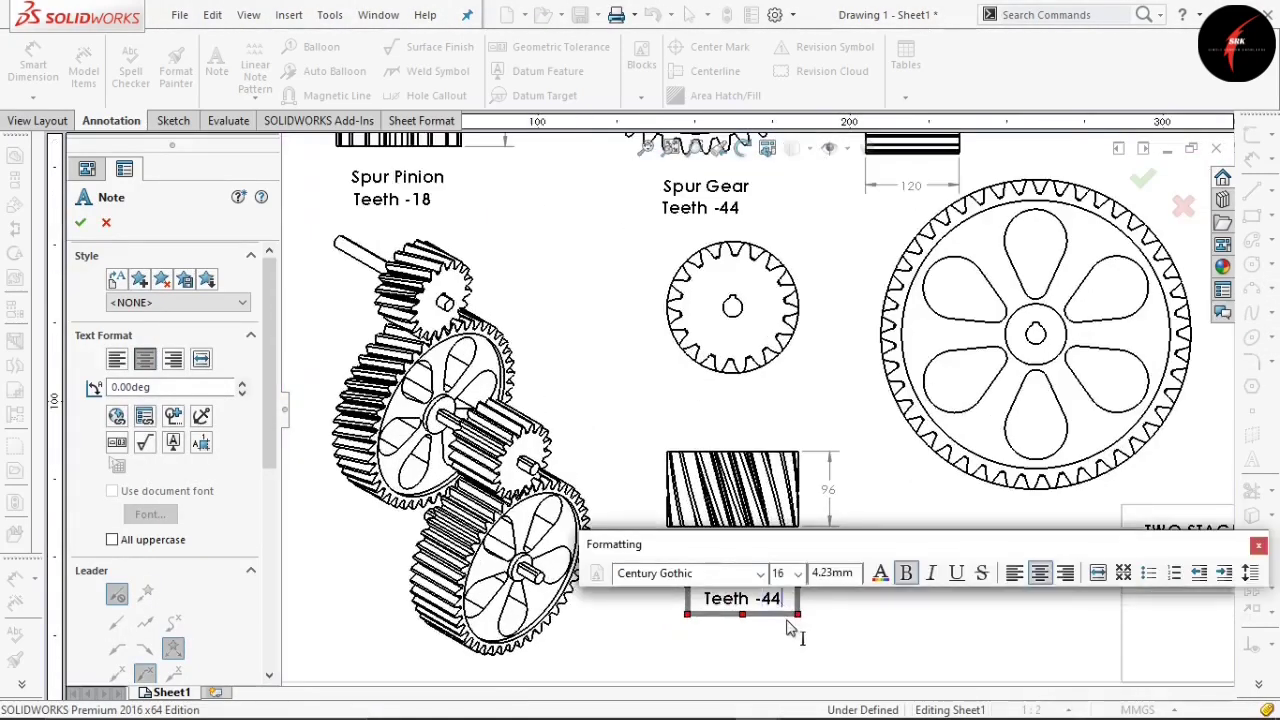
key("BackSpace")
type("18")
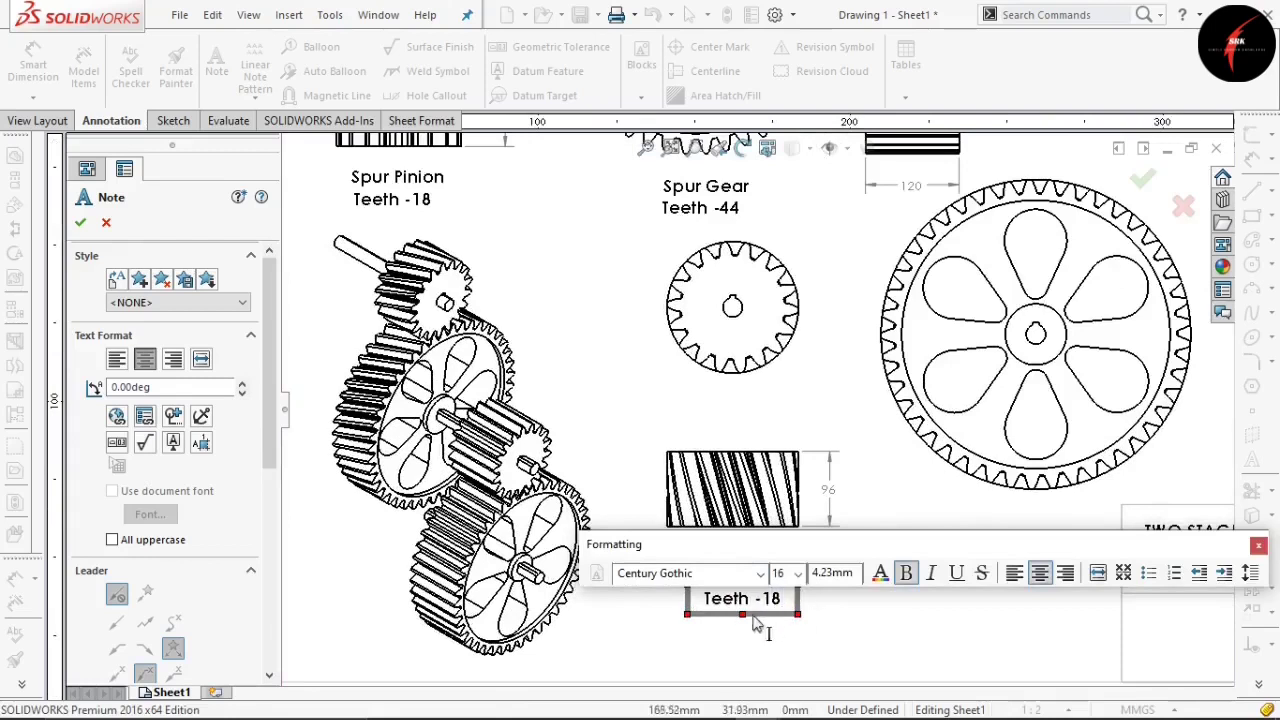
key("BackSpace")
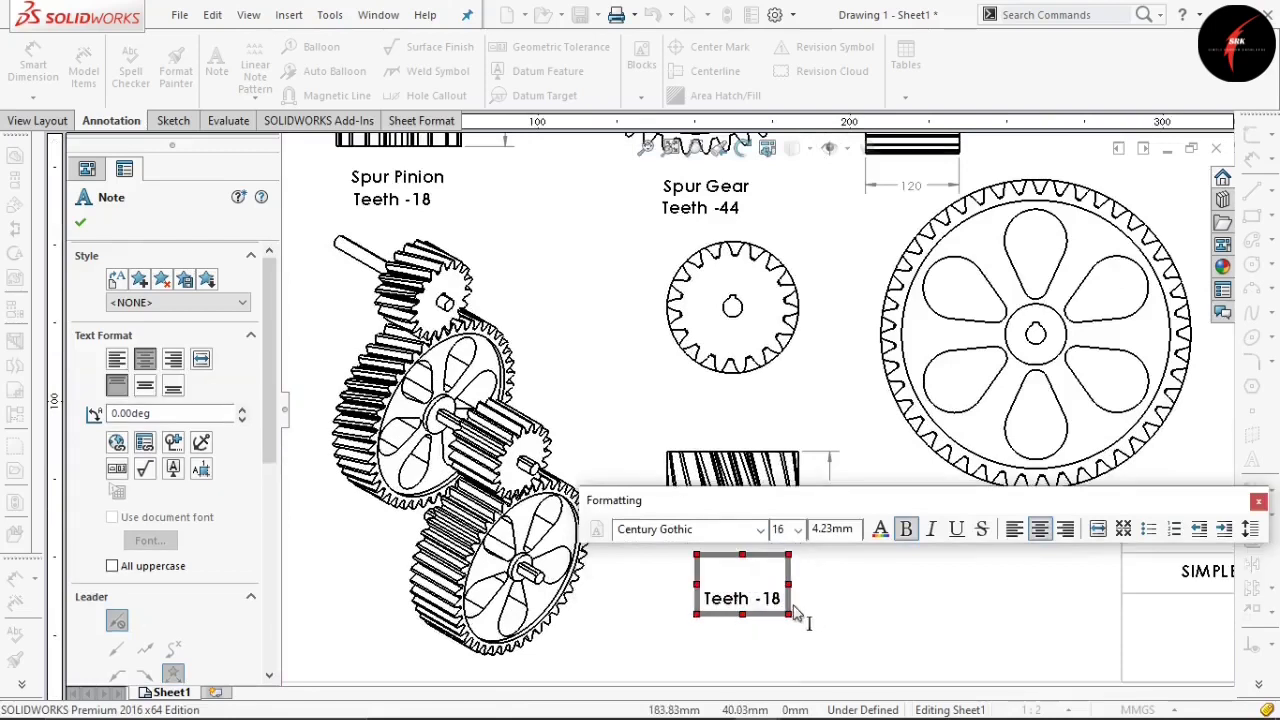
type("Helical Pinion")
key("Escape")
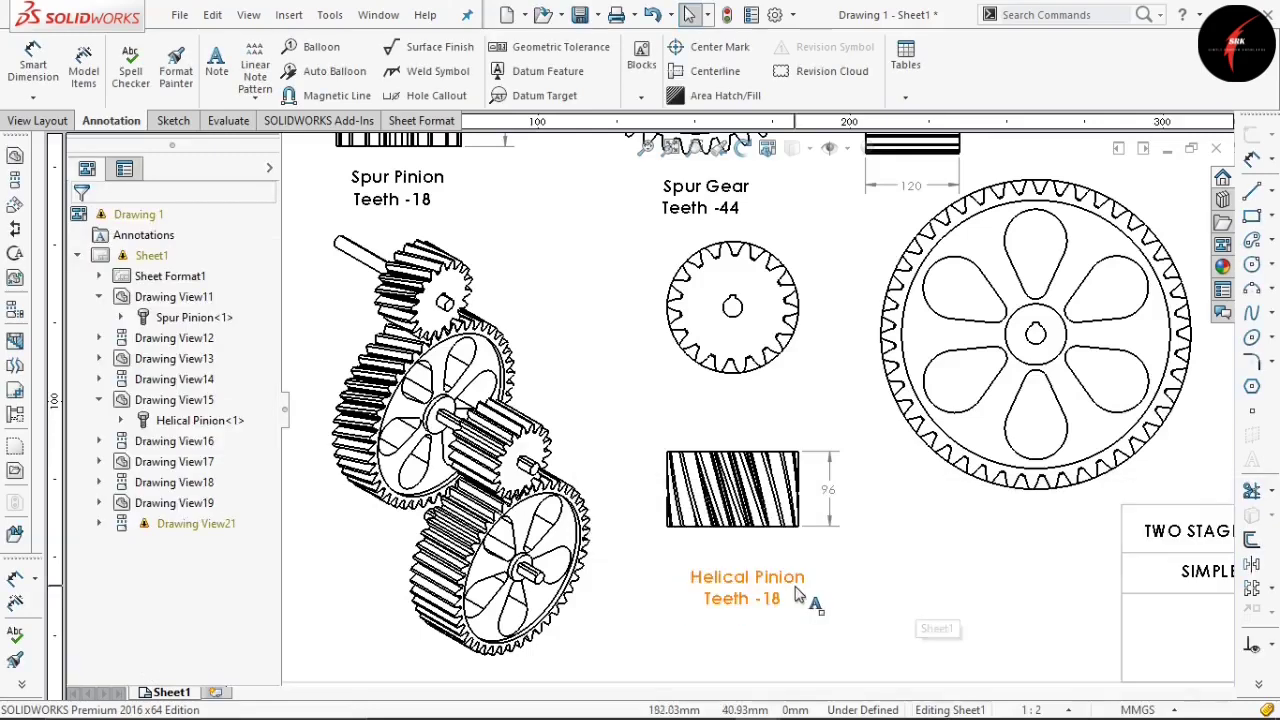
Copy the helical pinion note to below the helical gear's front view and edit it to "Helical Gear" and "Teeth -45"
scroll(880, 572, "up", 2)
scroll(762, 562, "down", 1)
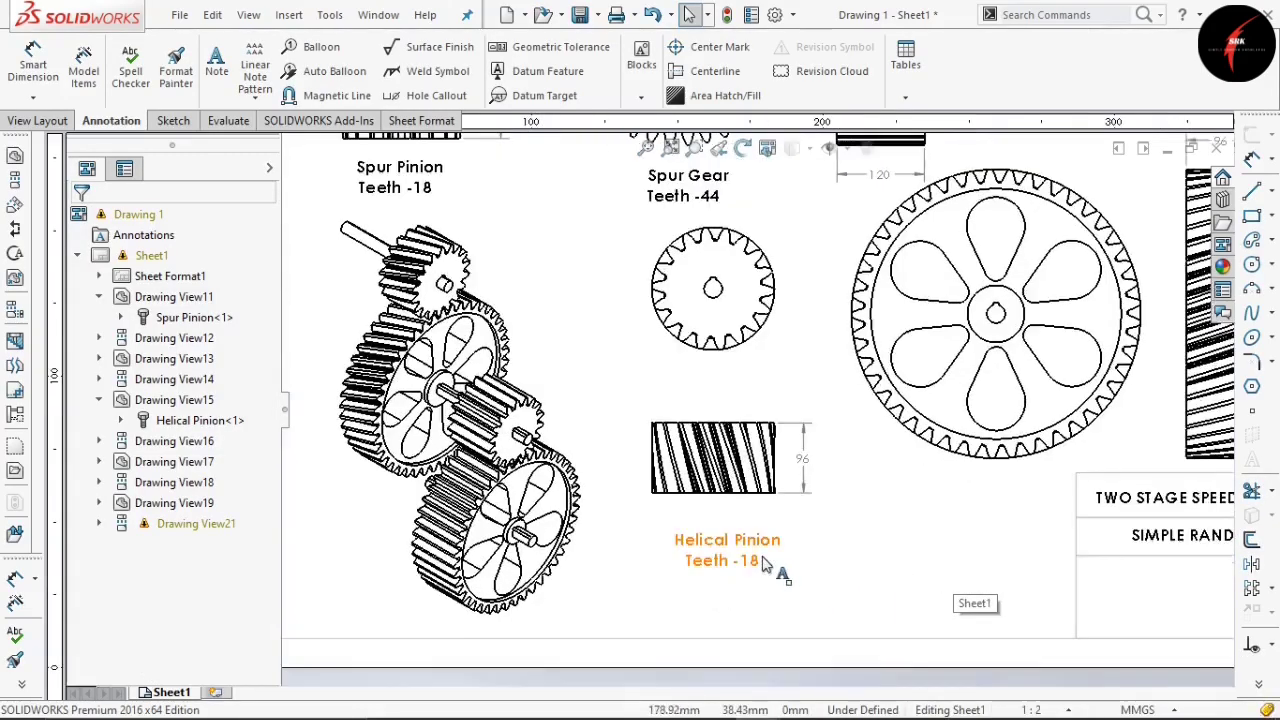
left_click(762, 562)
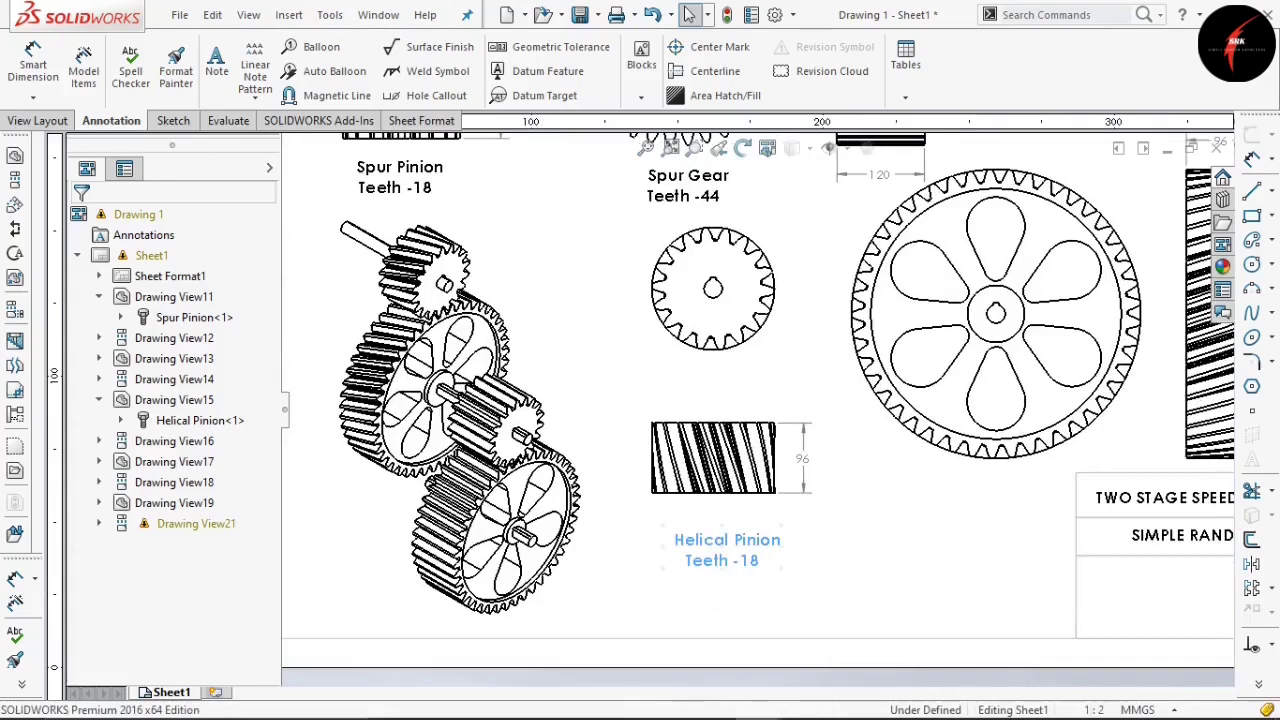
left_click(928, 510)
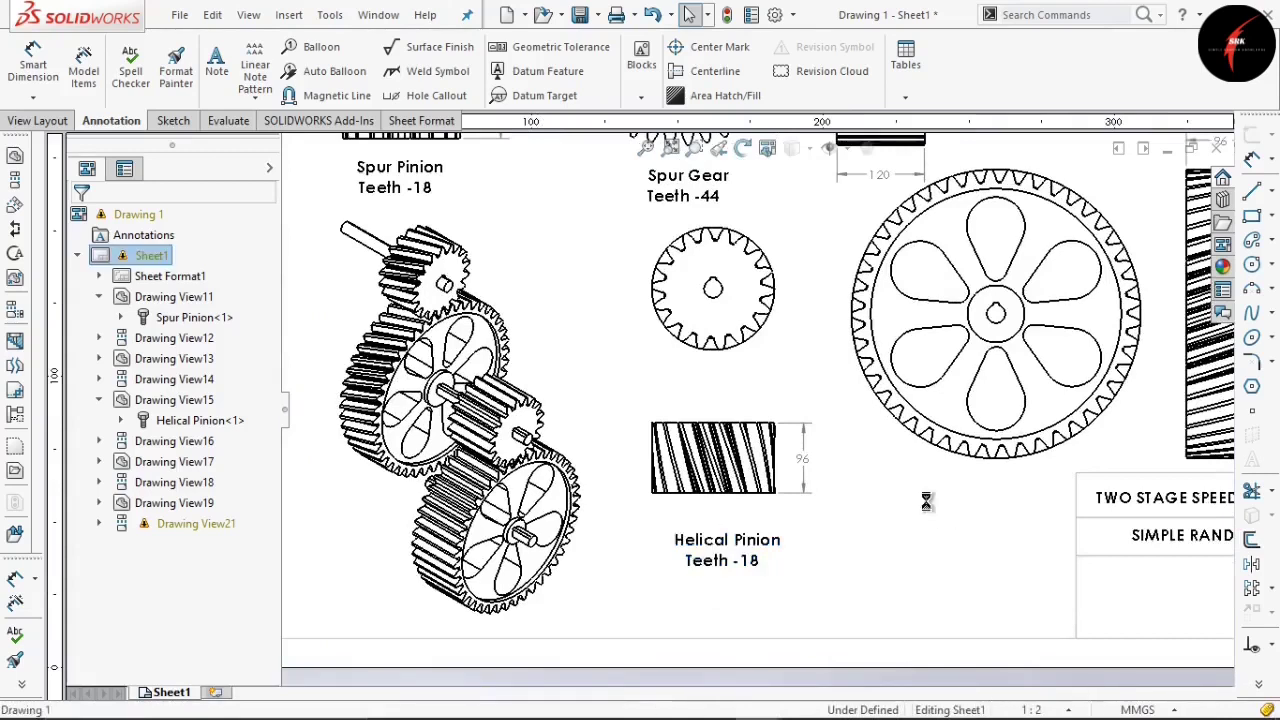
type("Helical Pinion Teeth -18")
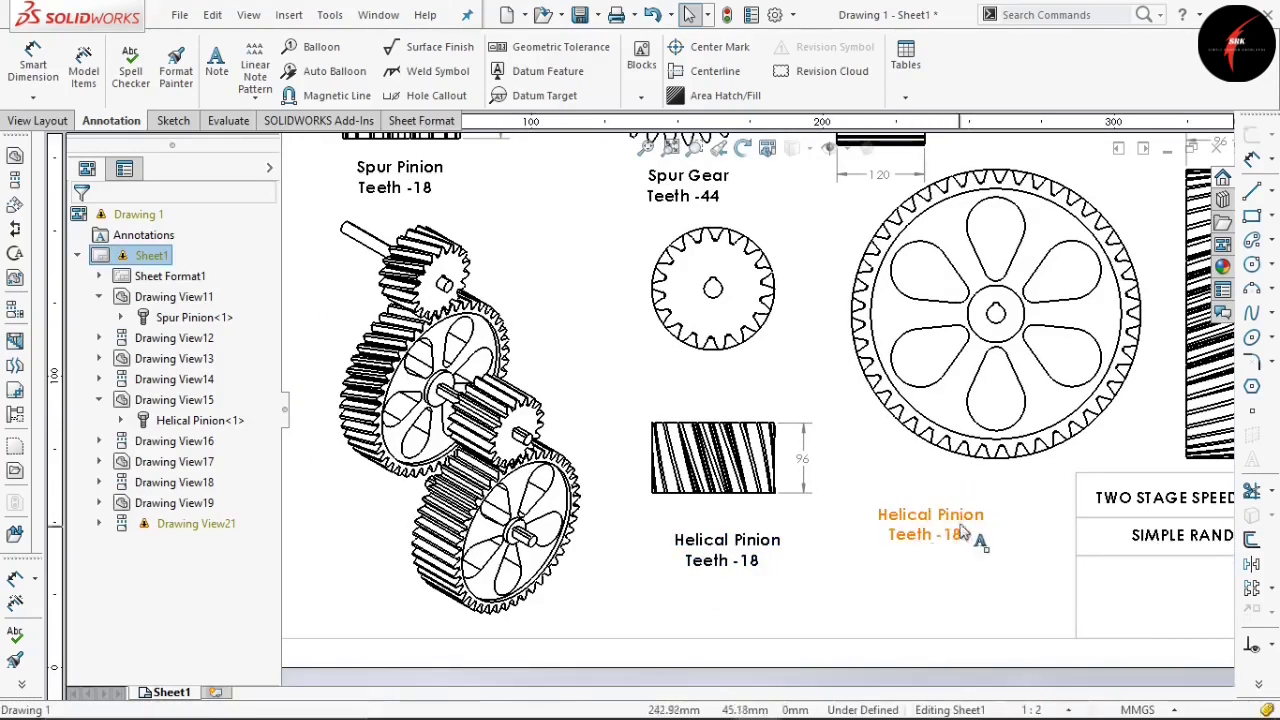
left_click(962, 533)
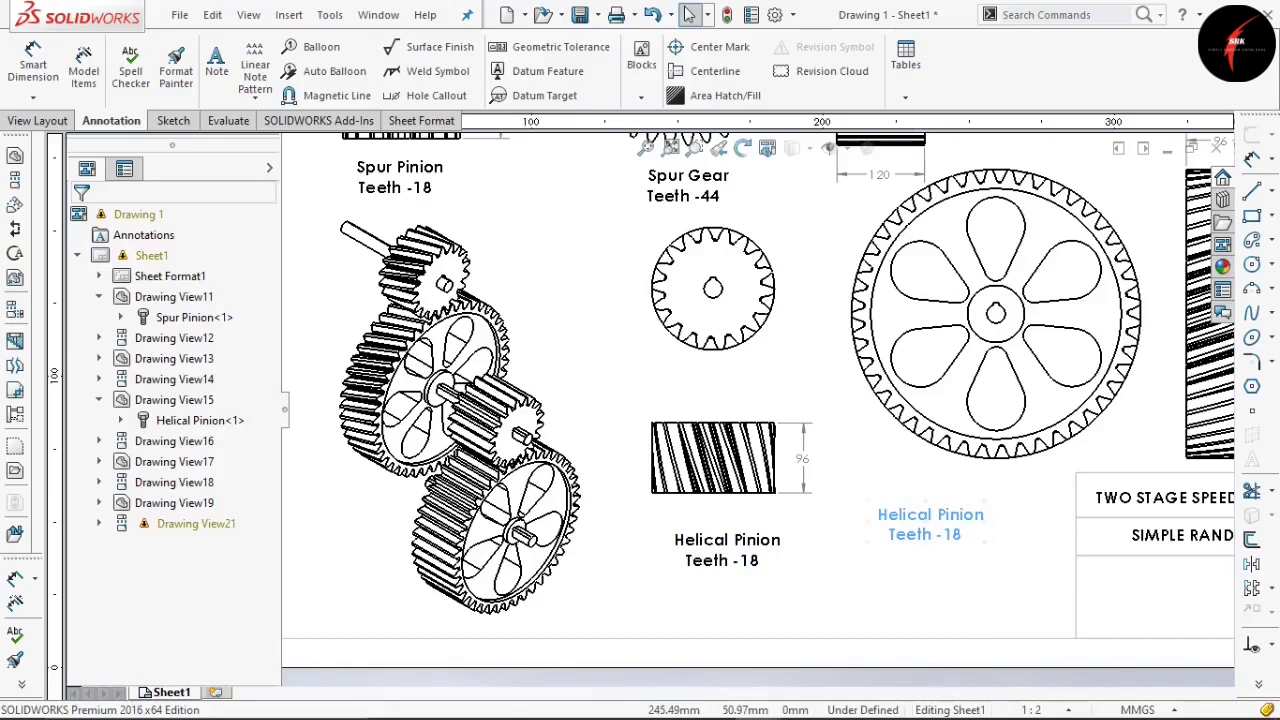
double_click(984, 524)
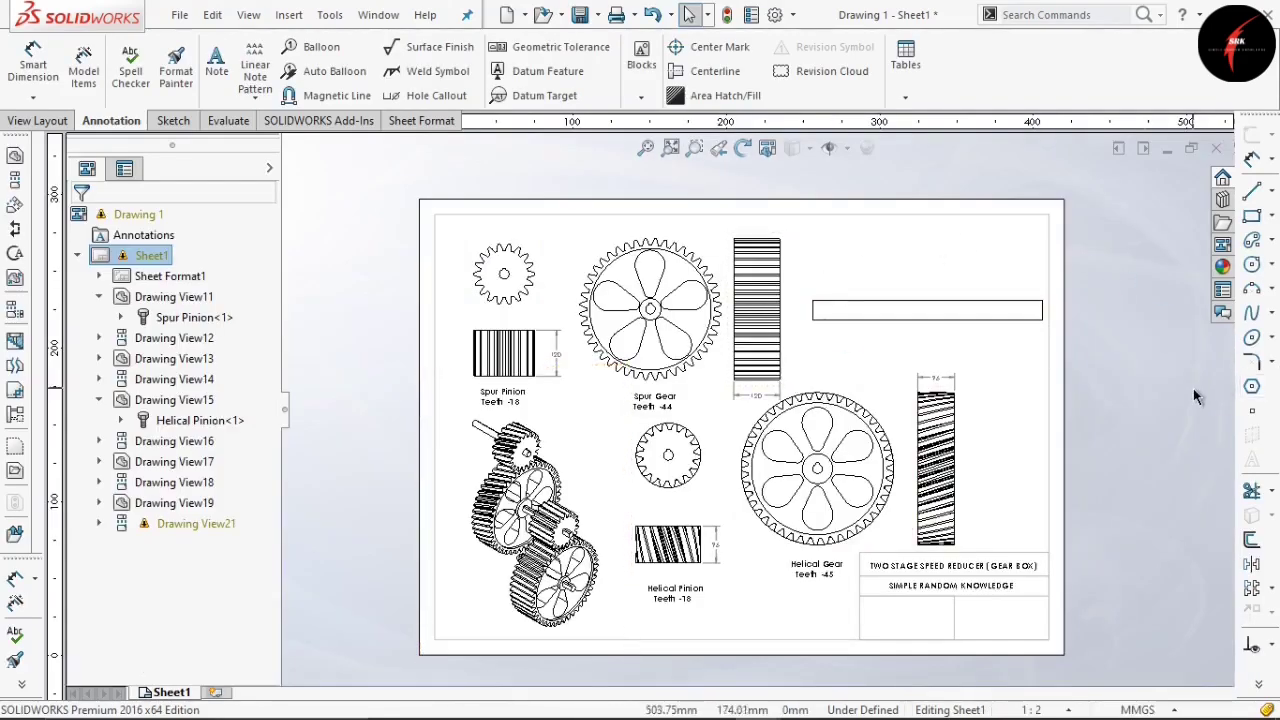
Save the drawing and export it as a PDF named Drawing 1 in the same folder
left_click(580, 16)
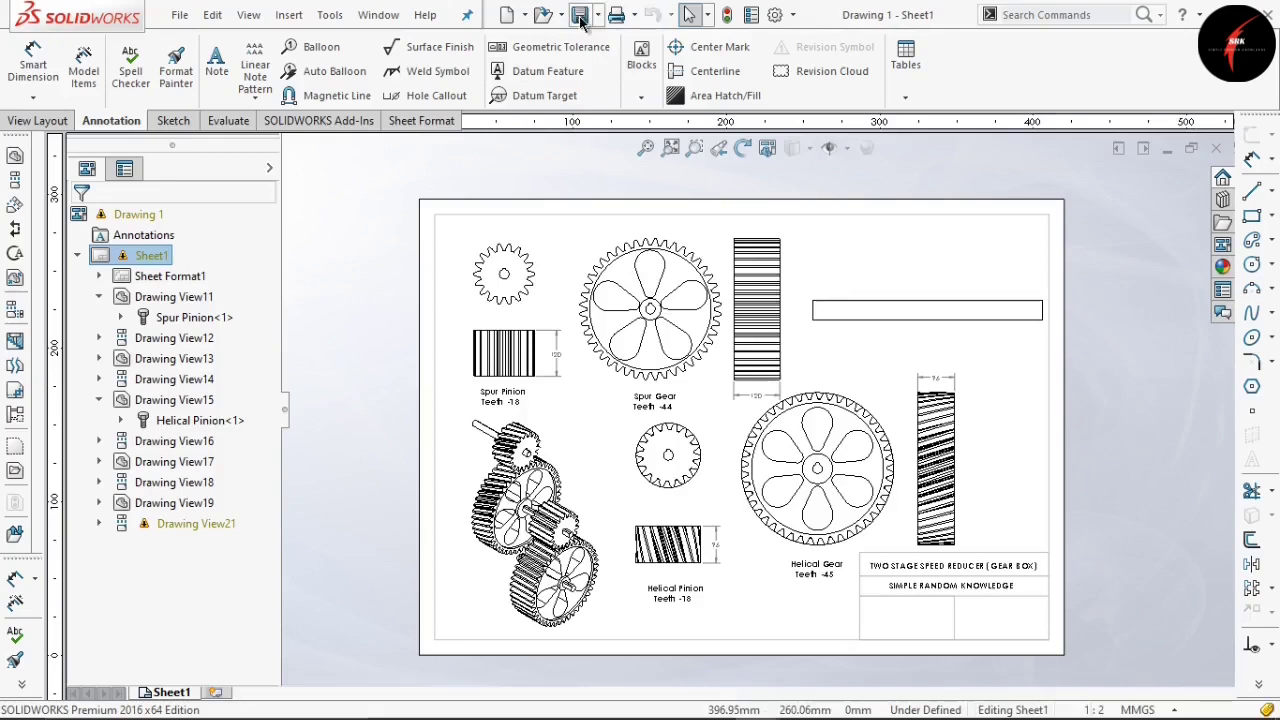
left_click(597, 15)
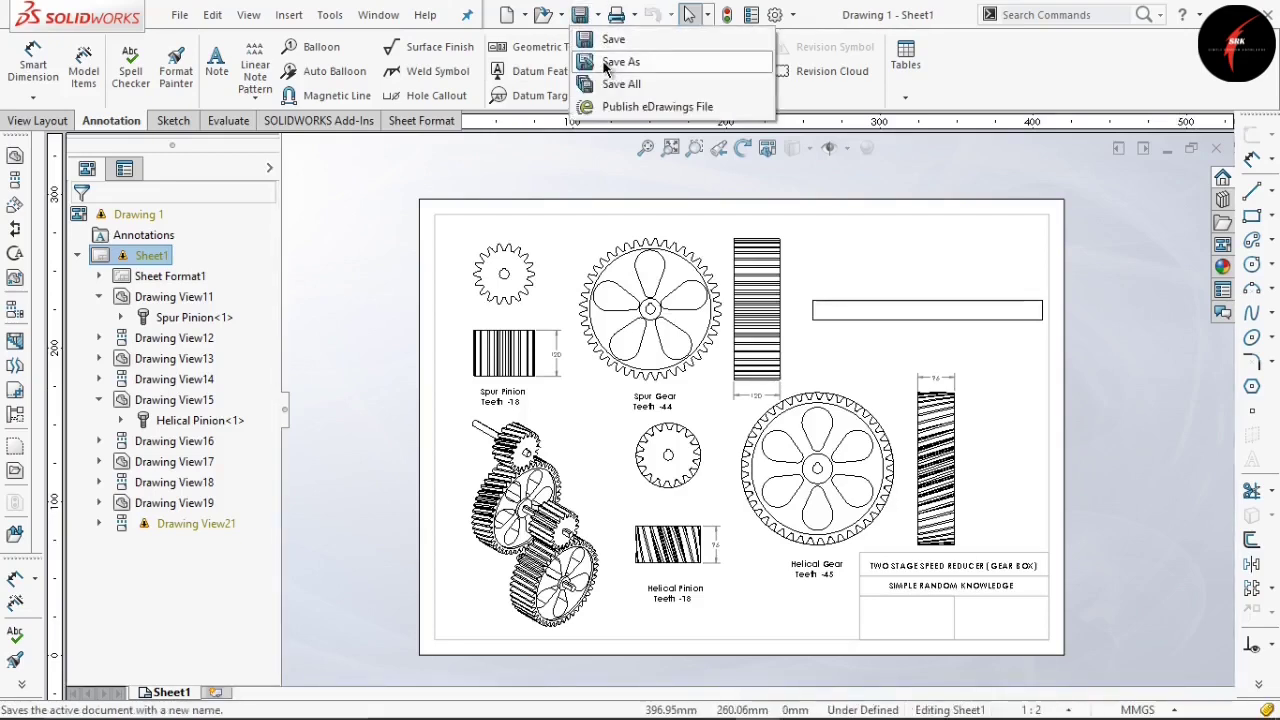
left_click(612, 62)
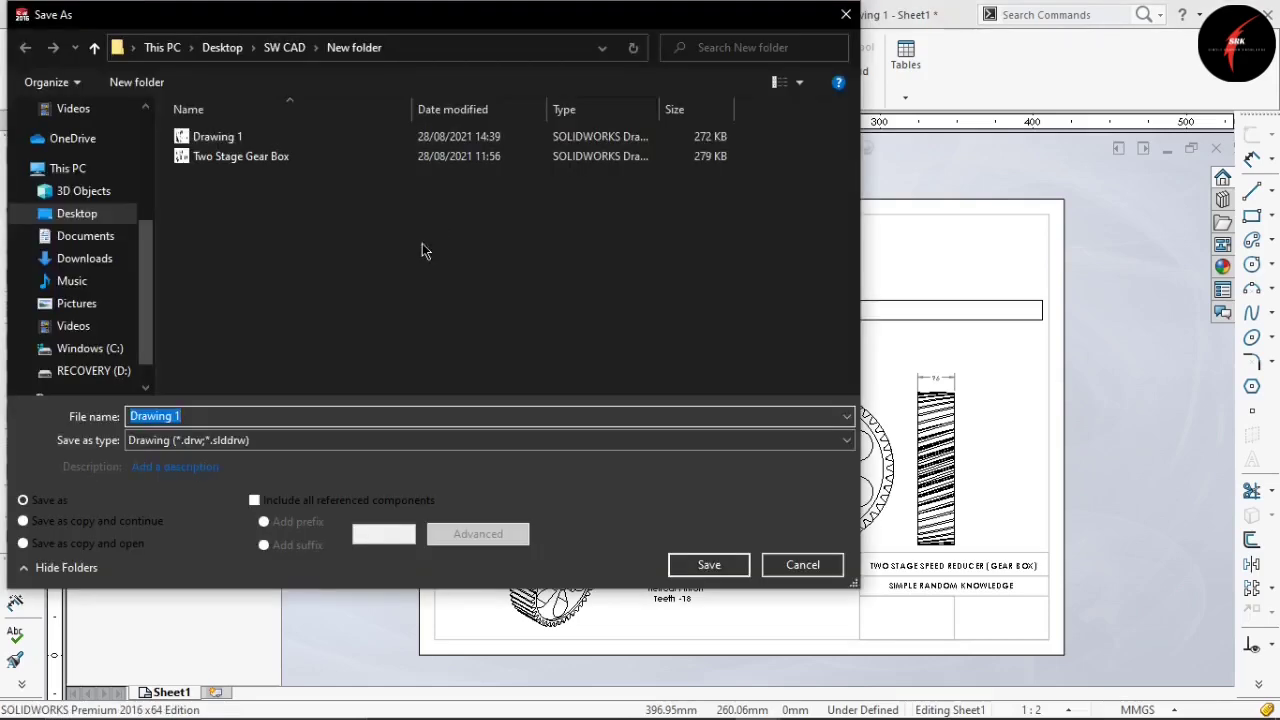
left_click(320, 442)
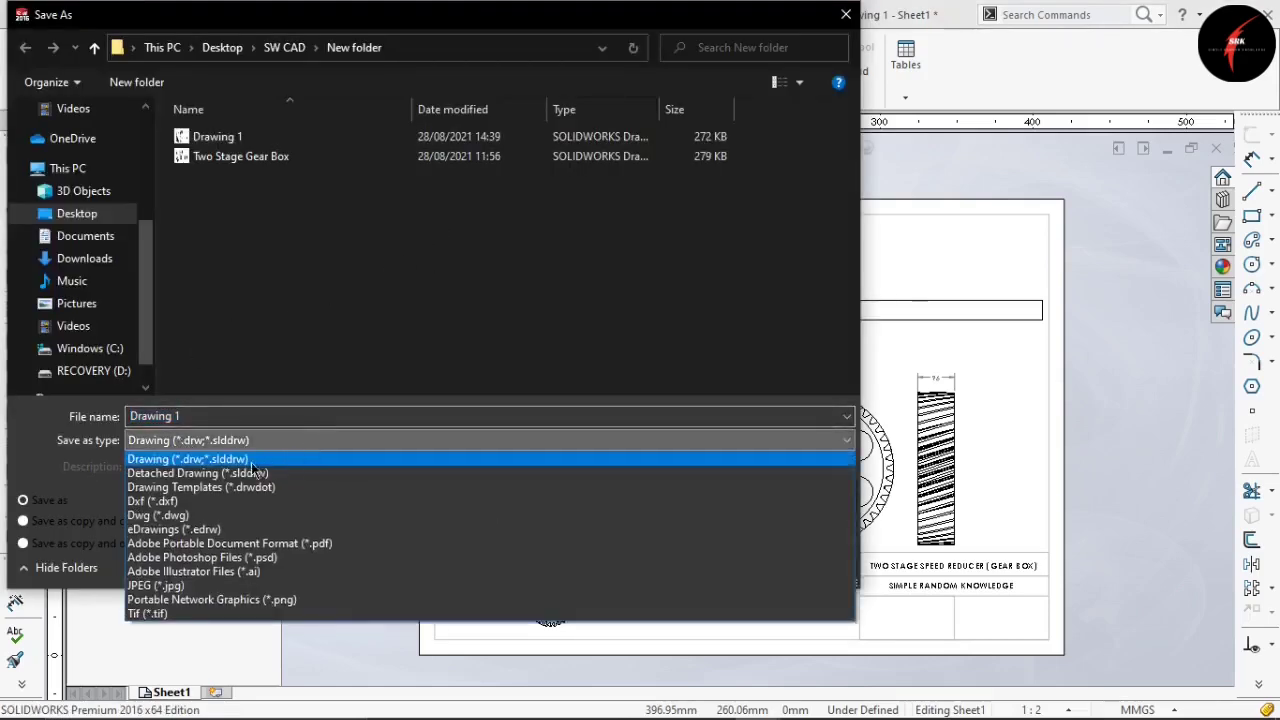
left_click(237, 542)
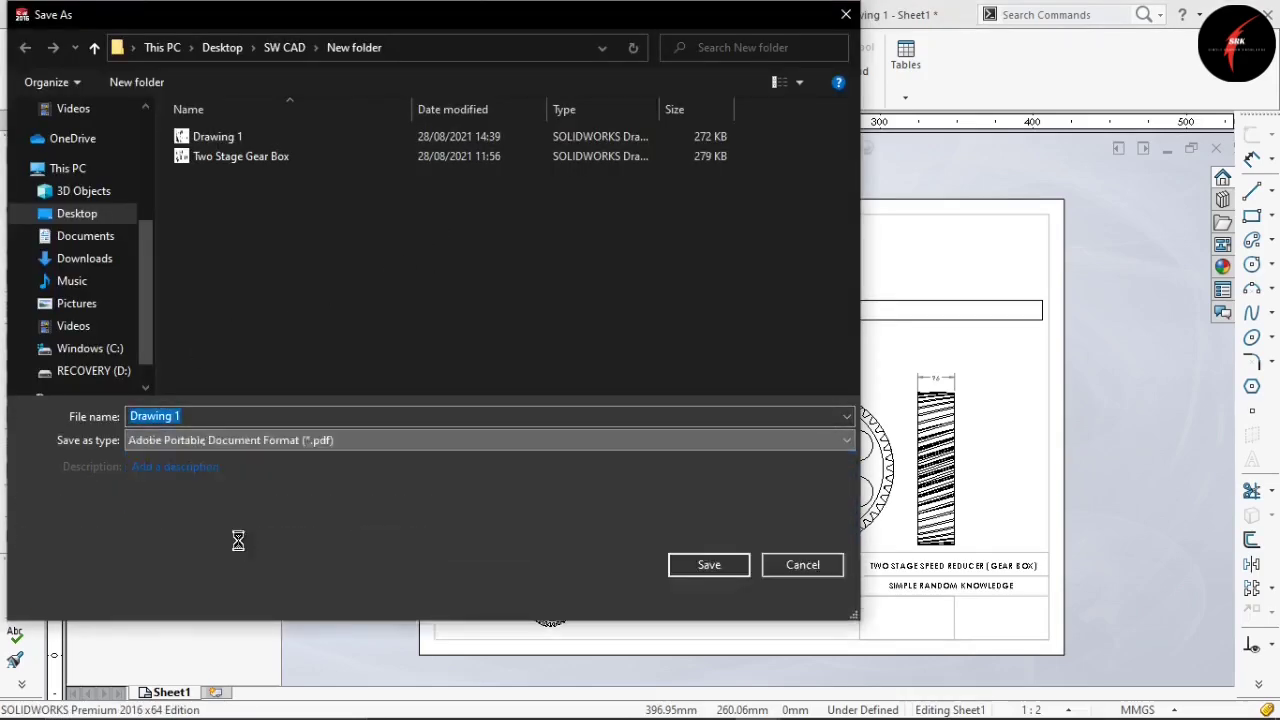
left_click(709, 565)
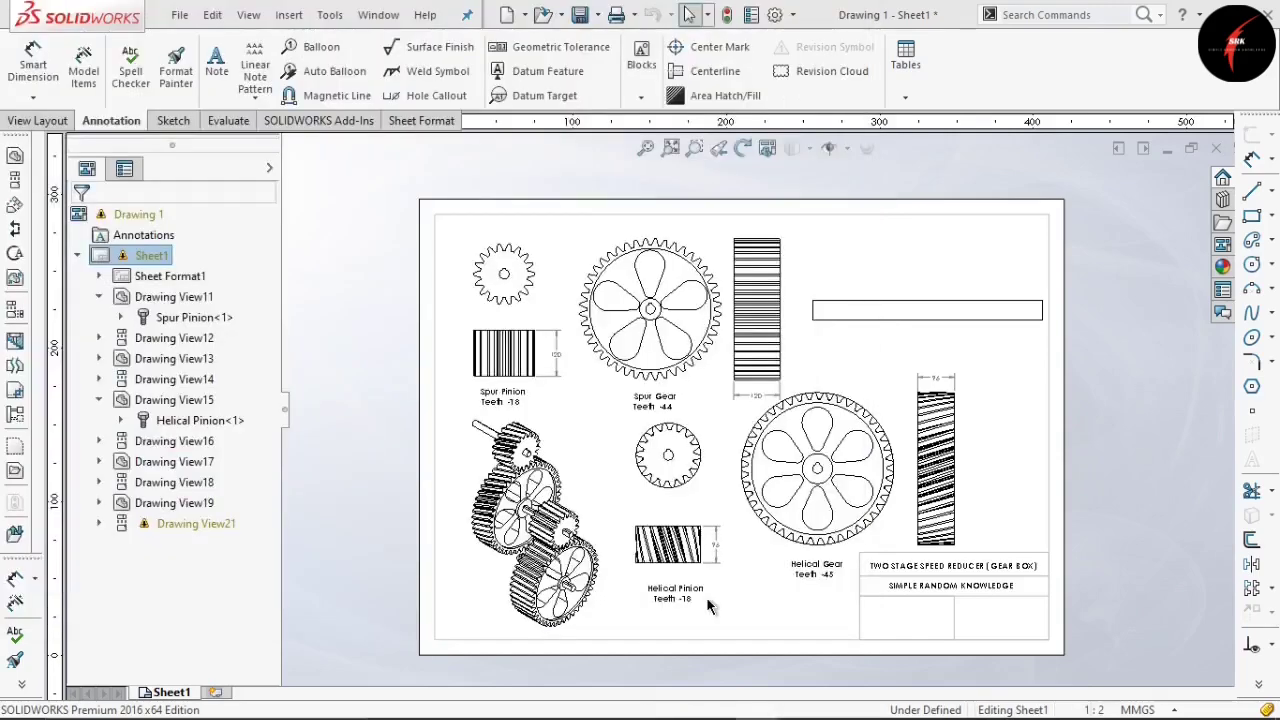